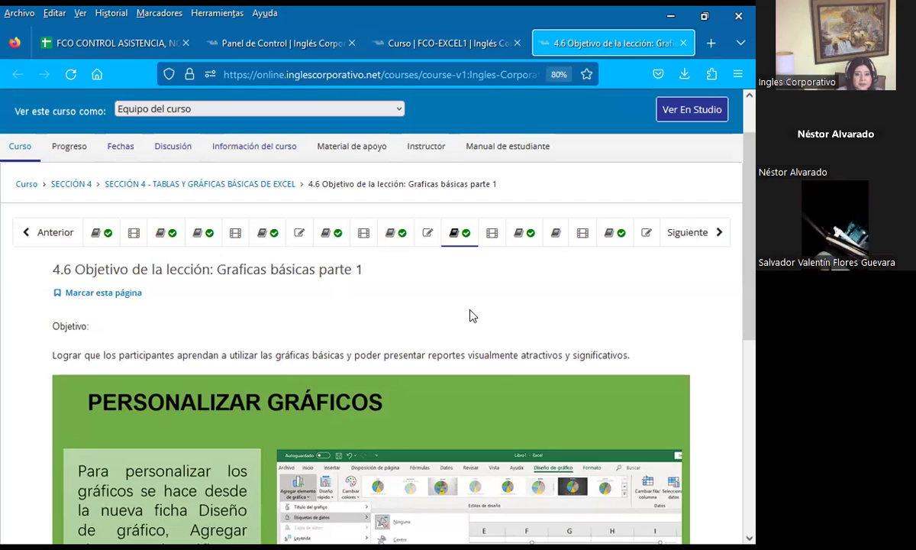
- Go back to the basic charts lesson and open the class 19 discussion and questions forum
left_click(416, 39)
scroll(90, 319, "down", 3)
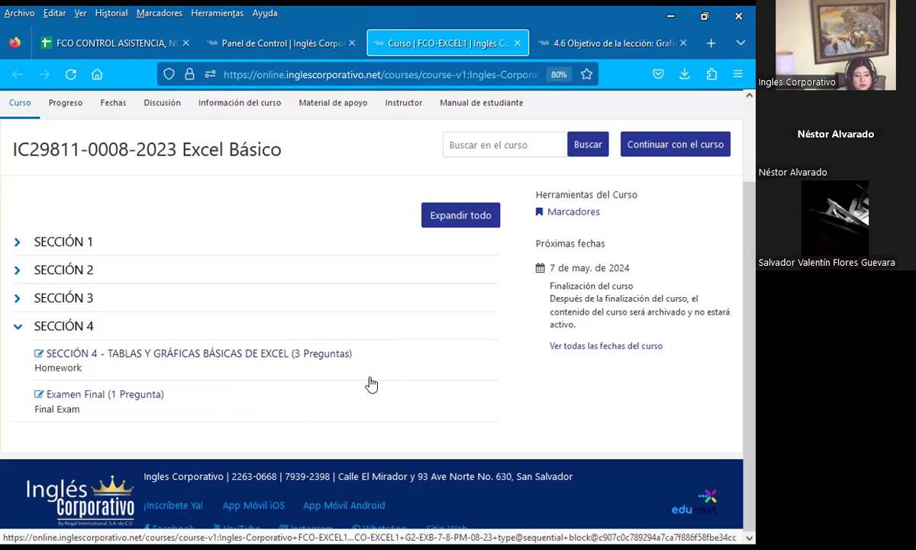
left_click(590, 43)
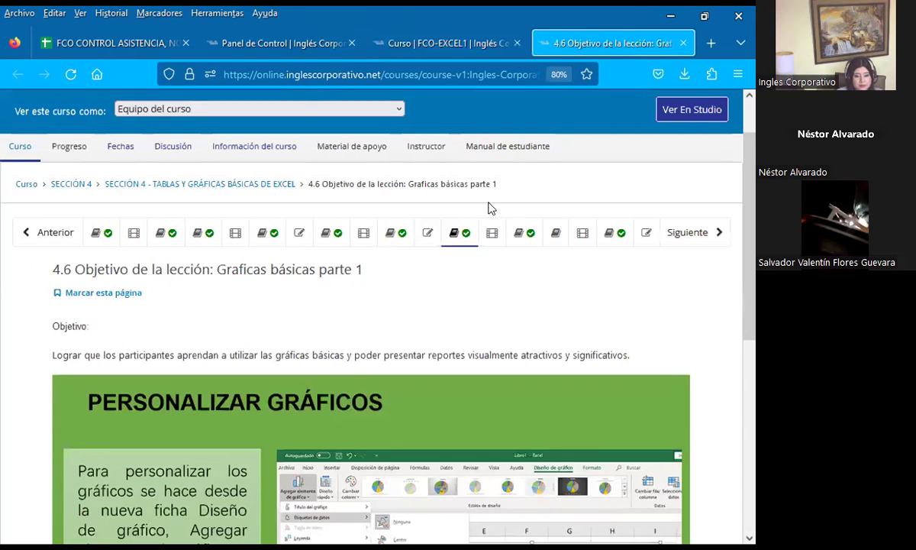
scroll(439, 349, "down", 2)
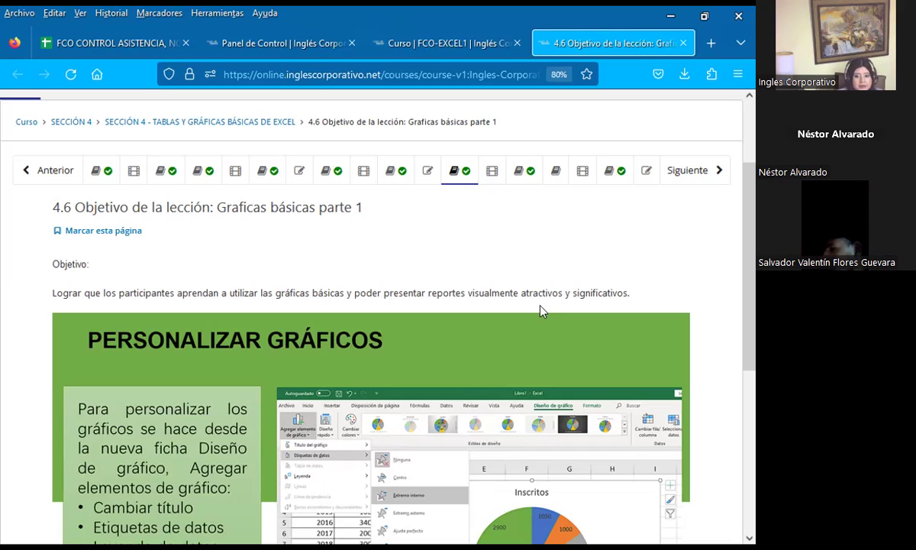
left_click(517, 175)
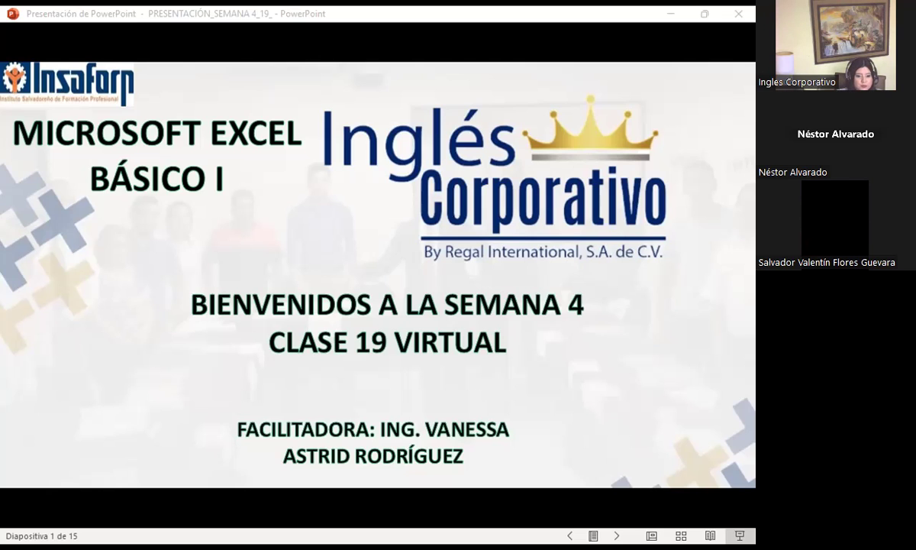
- Switch to the Week 4 slideshow and advance from the welcome slide to slide 2, SESIÓN: 19
key("alt+Tab")
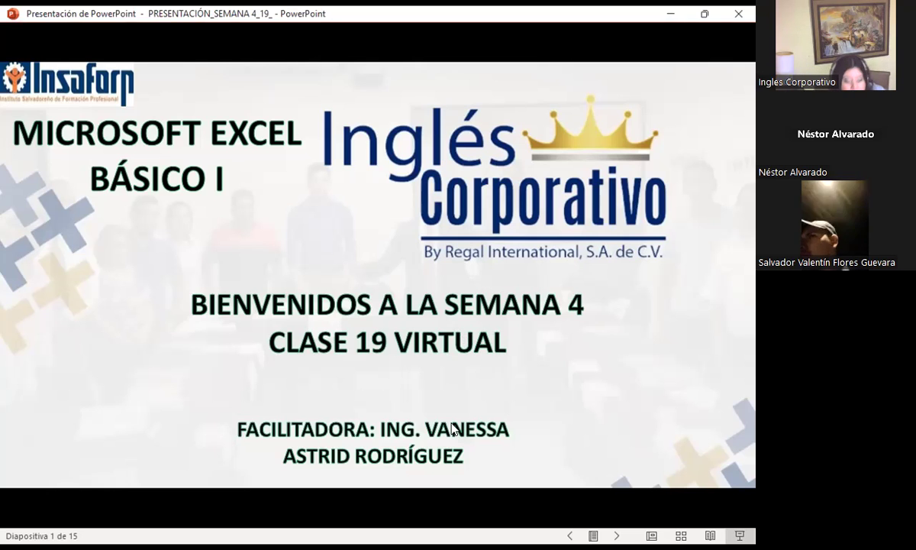
left_click(452, 429)
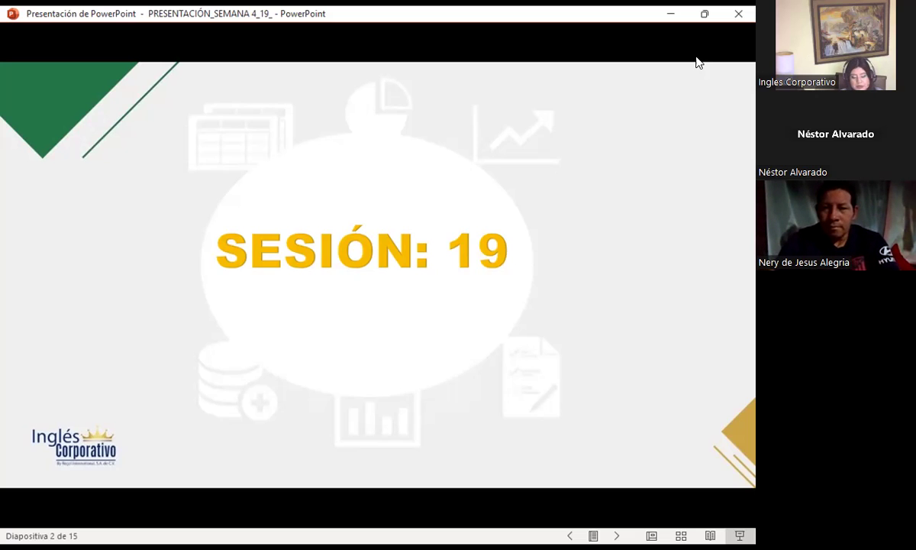
- Advance to slide 3, the AGENDA listing the five session items
left_click(655, 60)
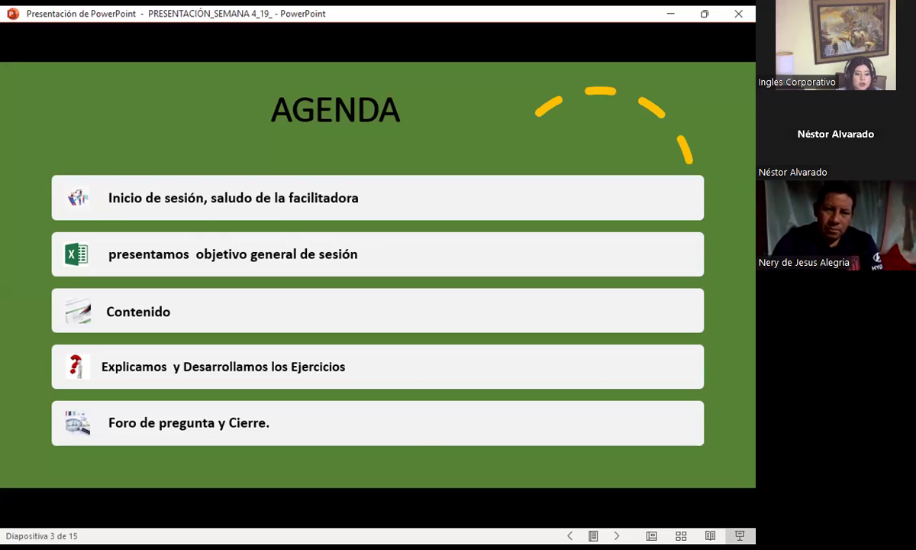
- Advance to slide 4, the general objective on using basic charts for attractive reports
key("Right")
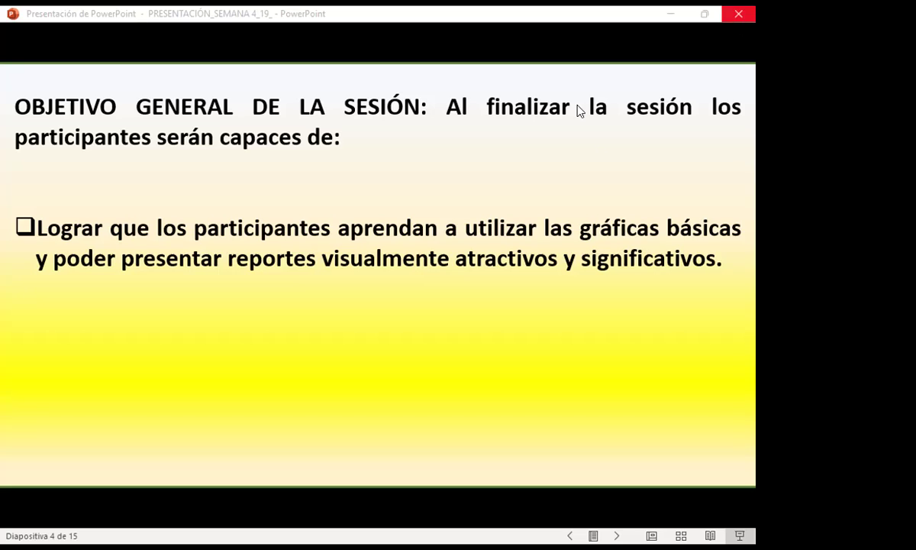
- Advance to slide 5, GRAFICOS ESTADISTICOS, which introduces the parts of an Excel chart
key("Right")
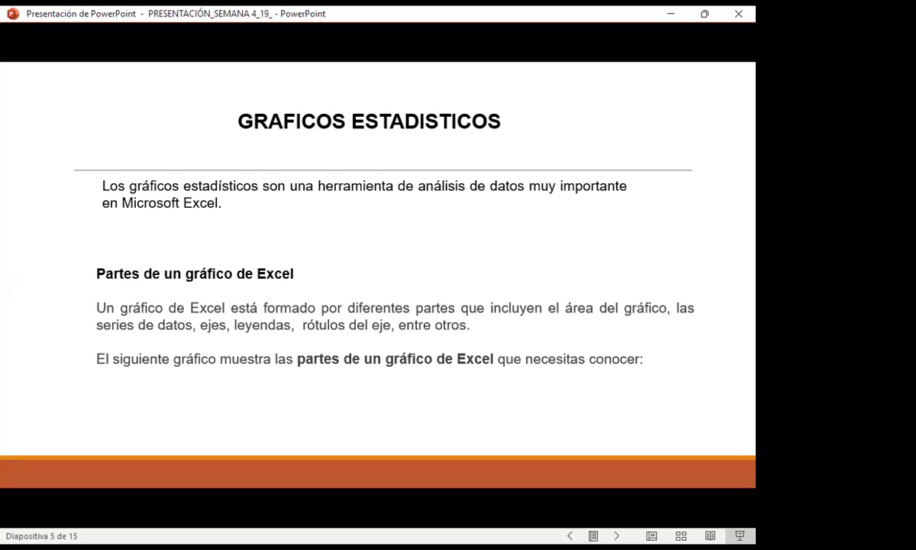
- Advance to slide 6, the Ventas column chart with each part labelled
key("Right")
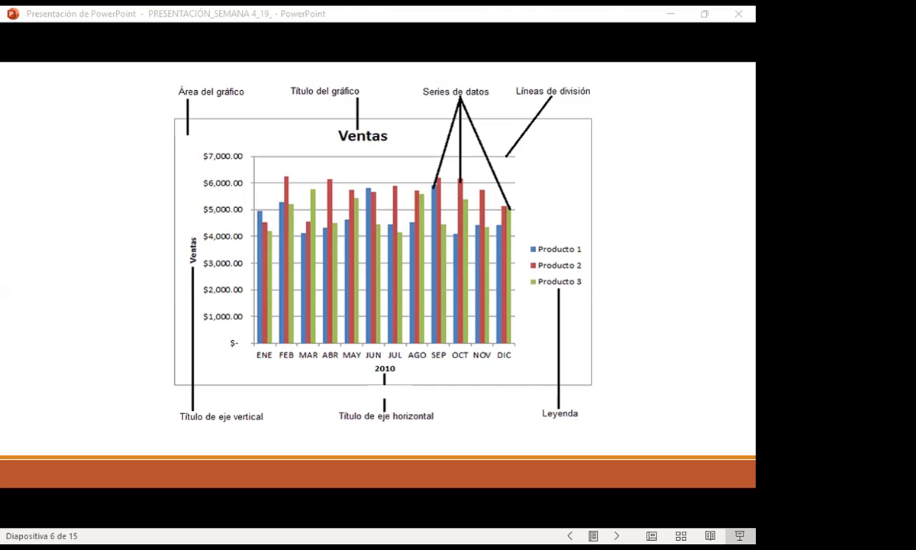
- Advance to slide 7, the chart part definitions from Área del gráfico to Leyenda
left_click(667, 342)
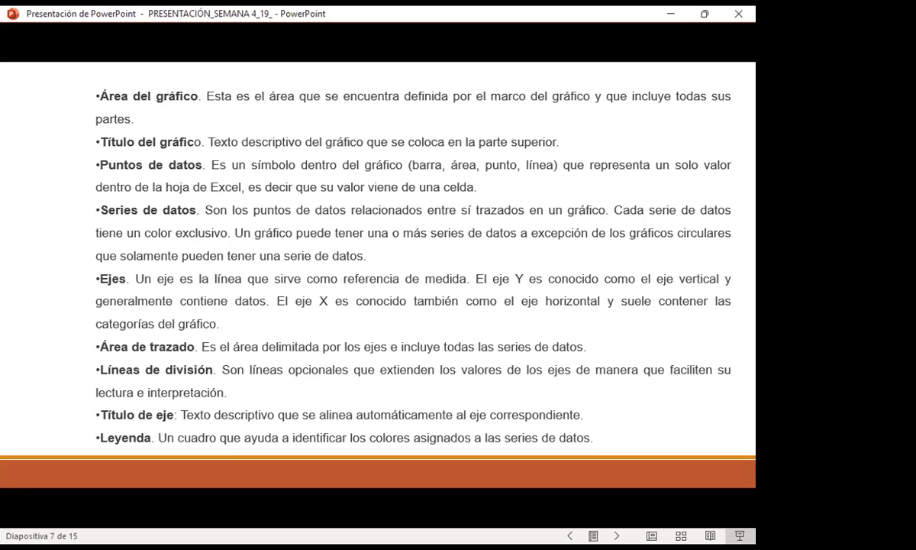
- Advance to slide 8, CATEGORÍAS Y SERIES, with its quarterly products table
key("Right")
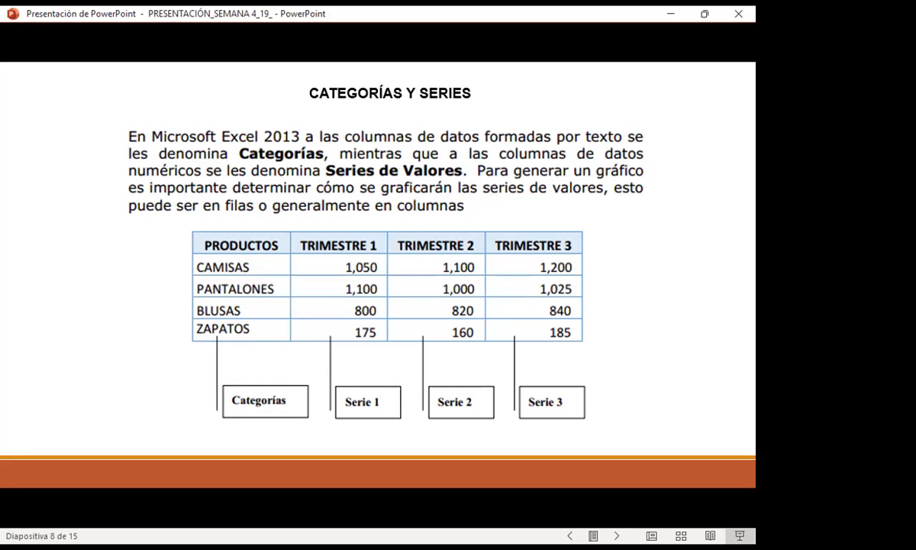
- Advance to slide 9, Tipos de gráficos en Excel, covering column charts and their subtypes
key("Right")
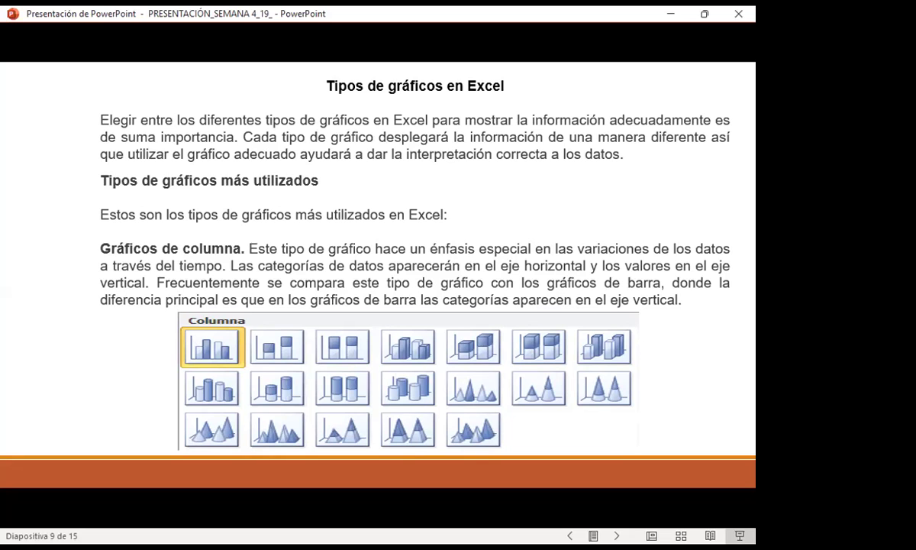
key("Right")
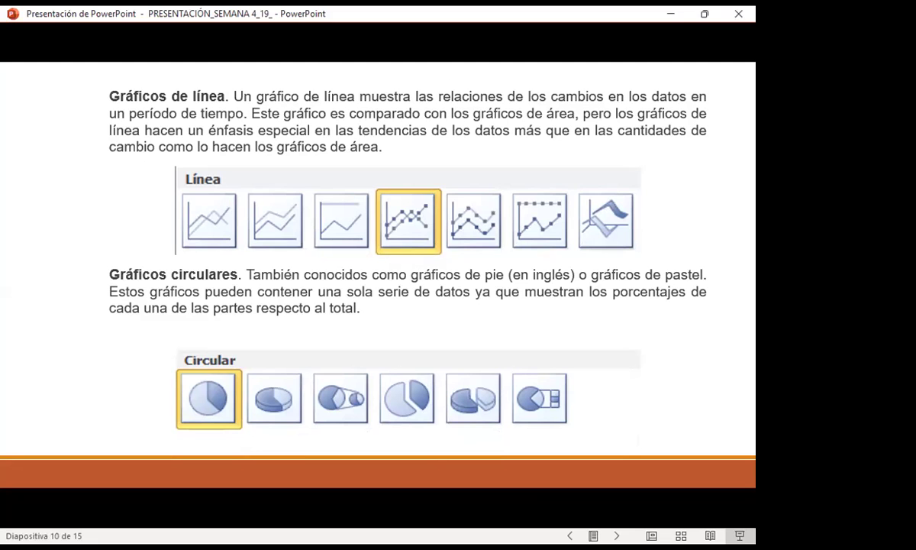
key("Left")
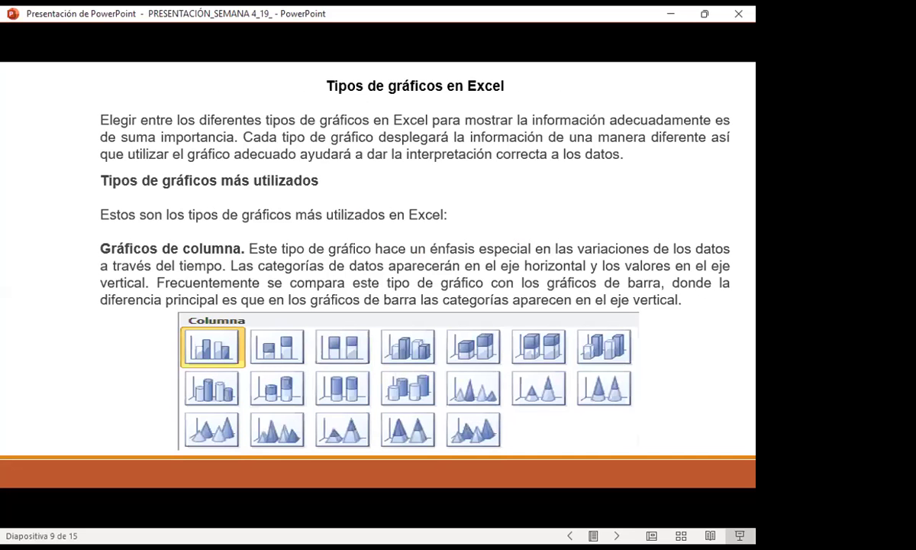
key("Right")
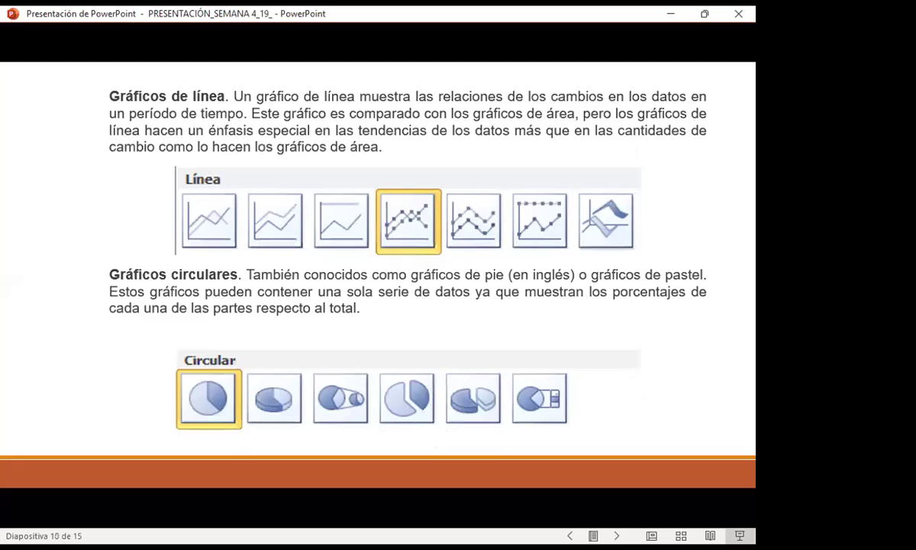
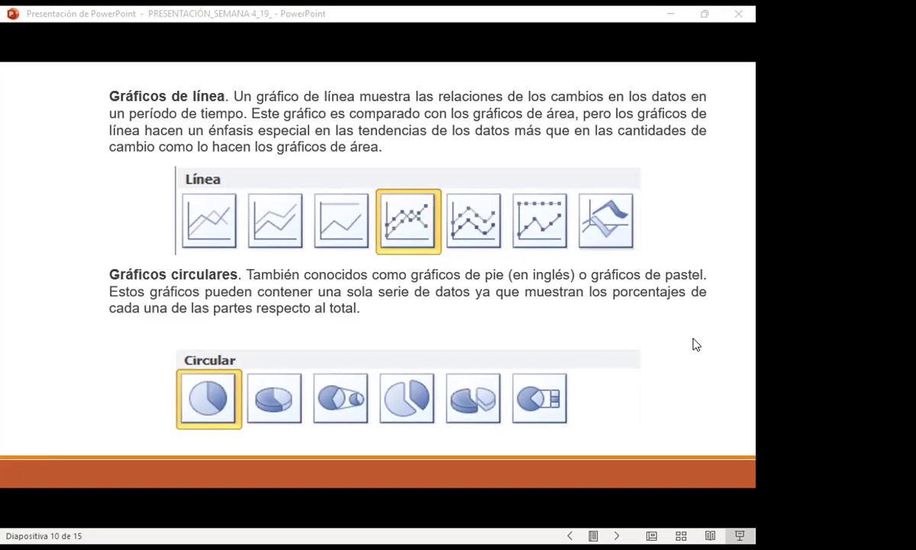
- Advance the presentation to slide 11, 'Gráficos de Barra'
left_click(693, 344)
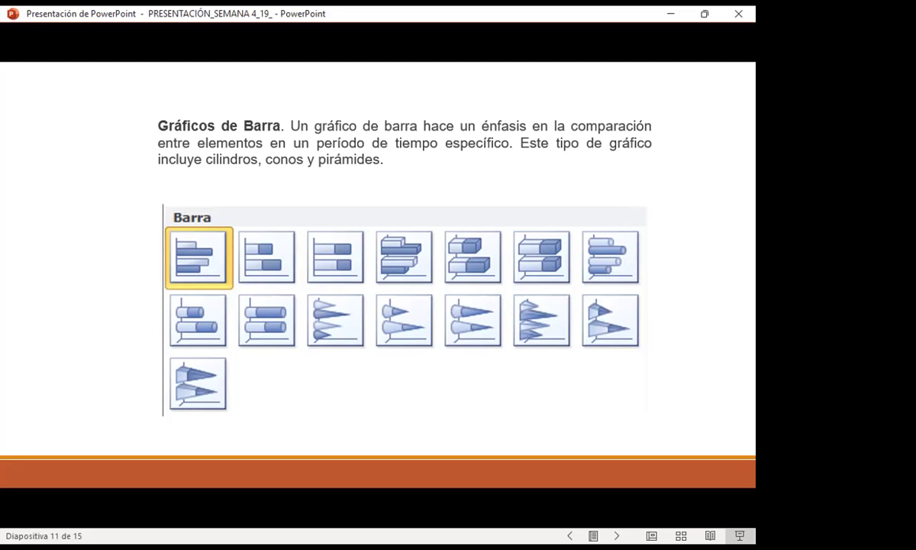
- Go to slide 12, covering area charts and XY scatter charts
key("Right")
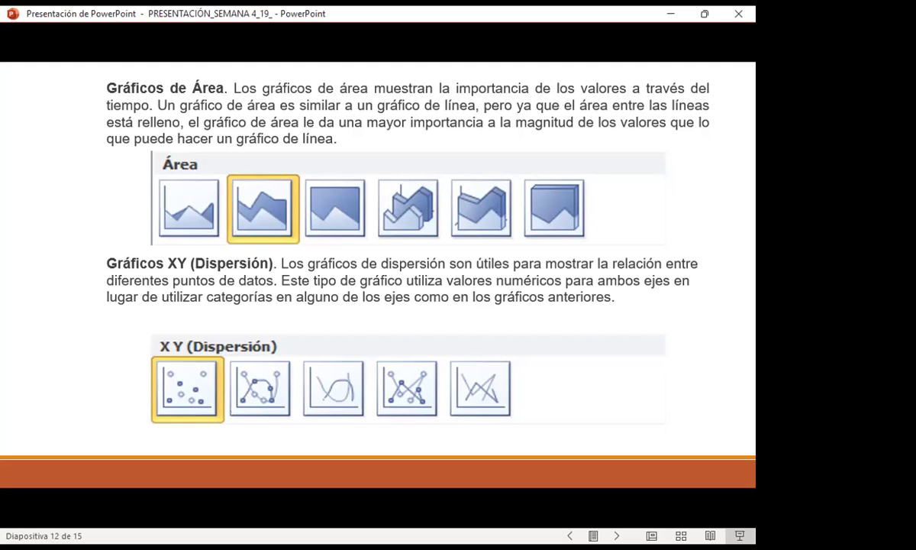
- Advance to slide 13, EJERCICIOS A TRABAJAR, then switch to the Excel sales workbook
key("Right")
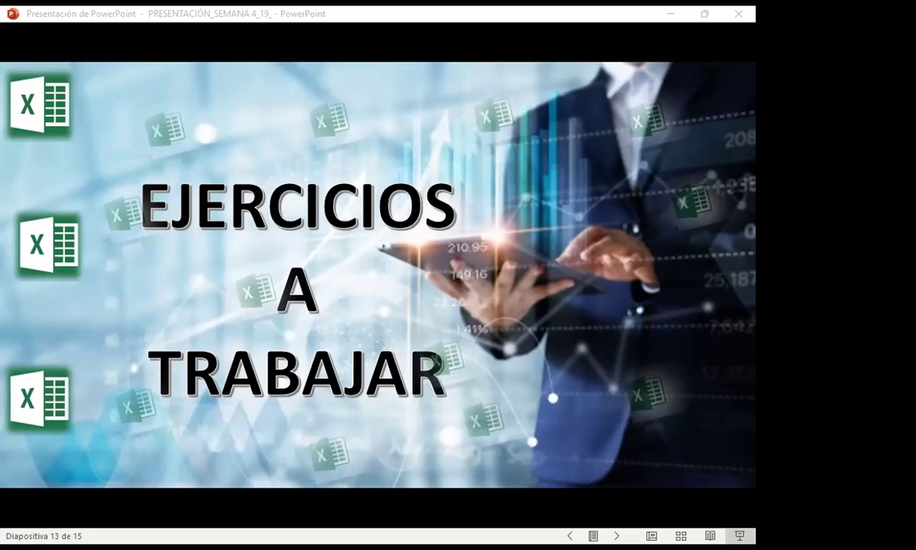
key("alt+Tab")
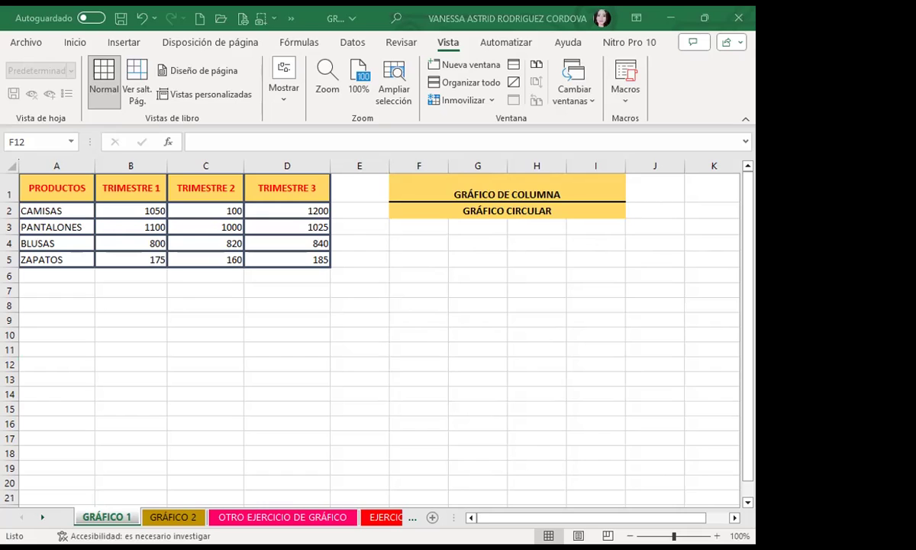
- Check the sales values in C7, C4, C2 and B2, then restore the Inicio ribbon
left_click(177, 294)
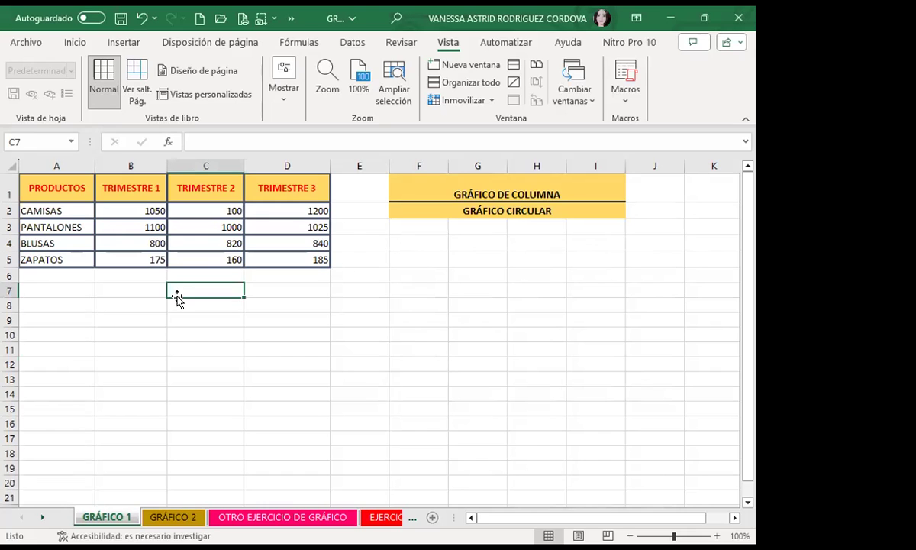
left_click(172, 239)
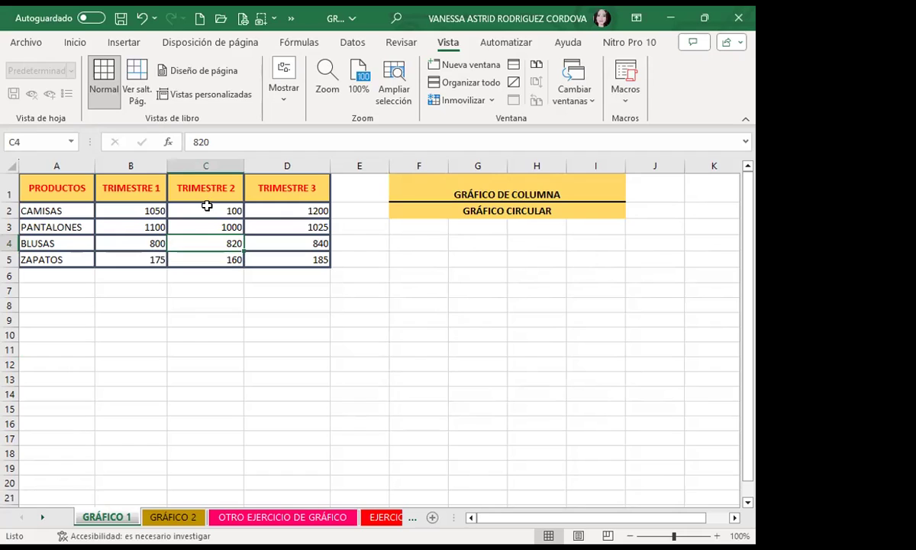
left_click(197, 209)
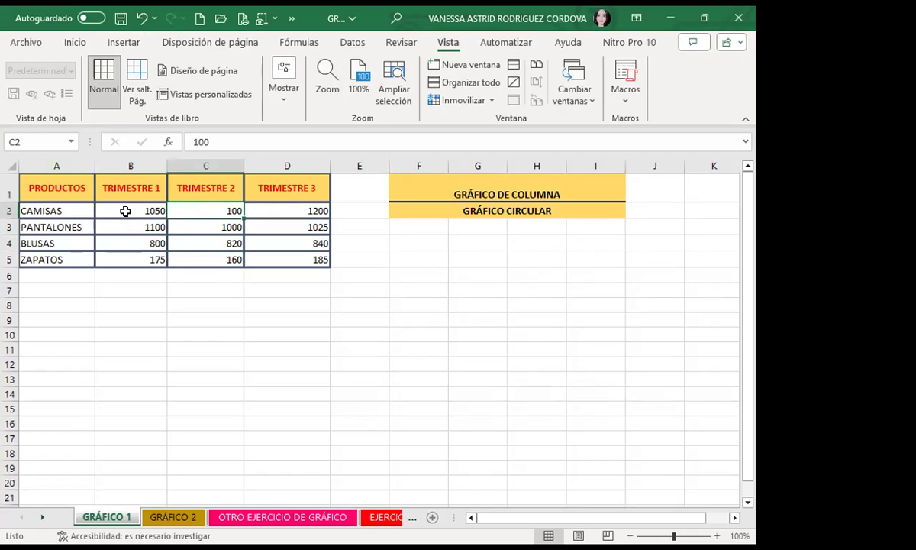
left_click(126, 209)
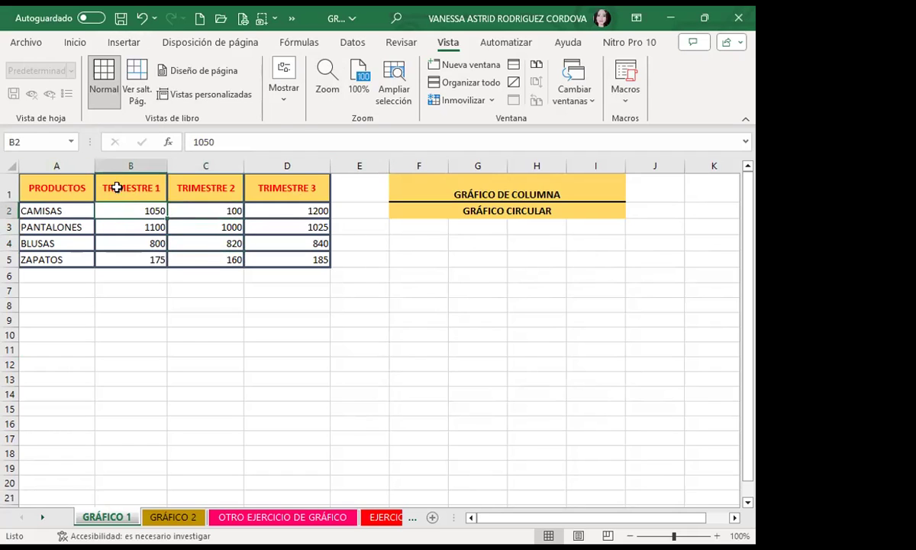
left_click(288, 111)
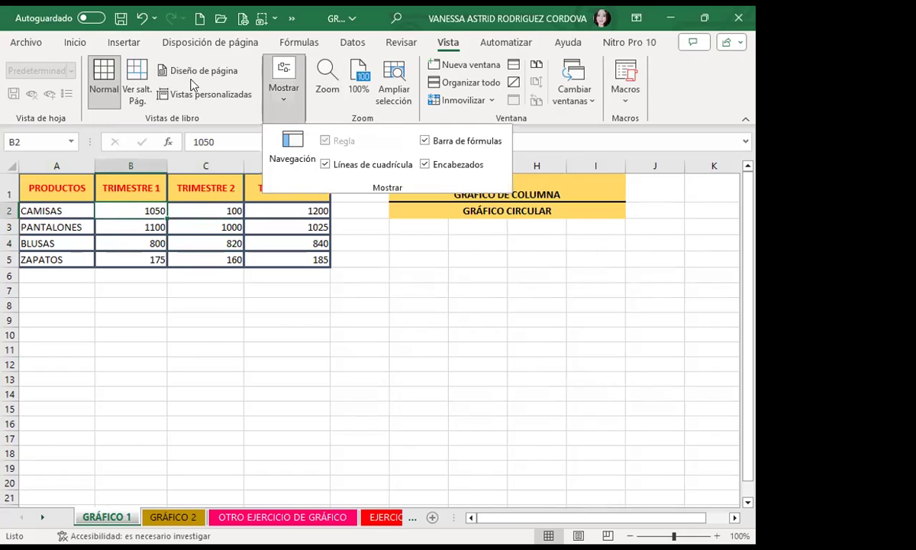
left_click(75, 45)
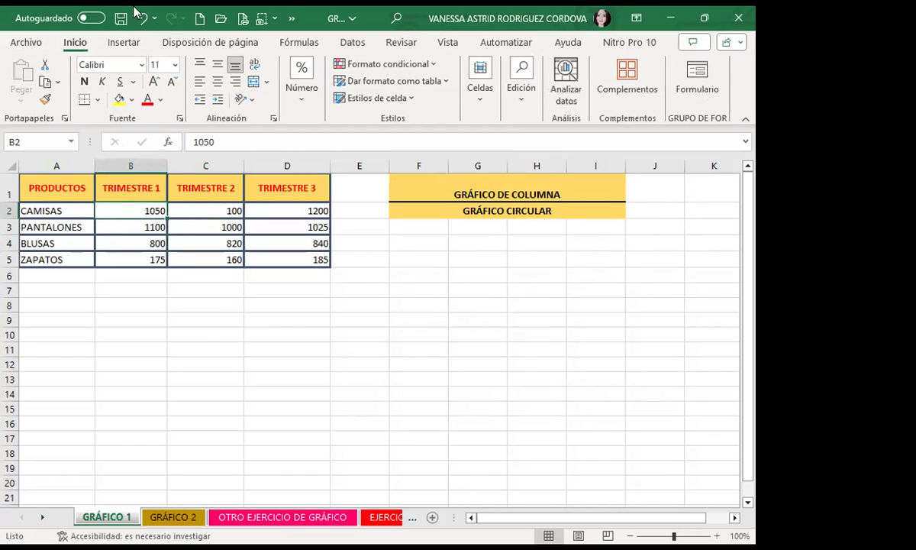
- Look over the number formats, select B3, then an empty cell, and show the Insertar ribbon
left_click(303, 102)
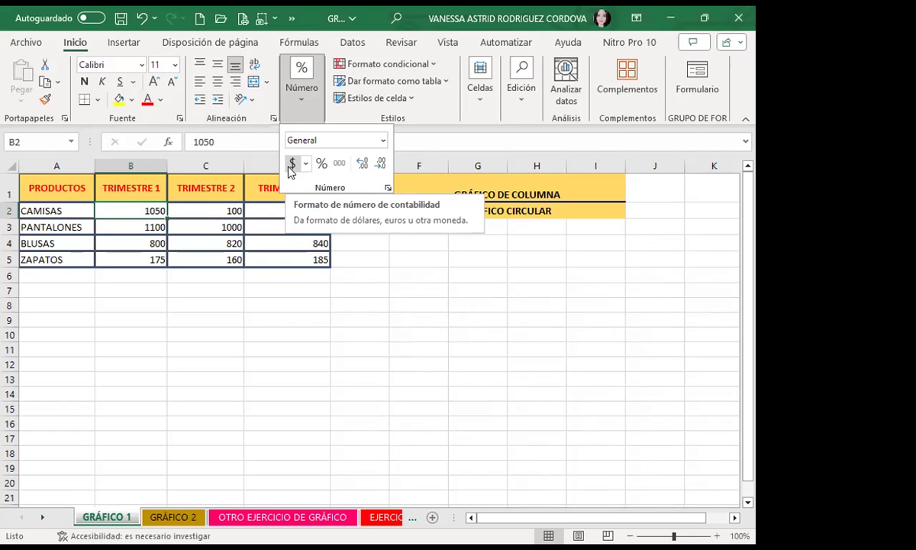
left_click(222, 219)
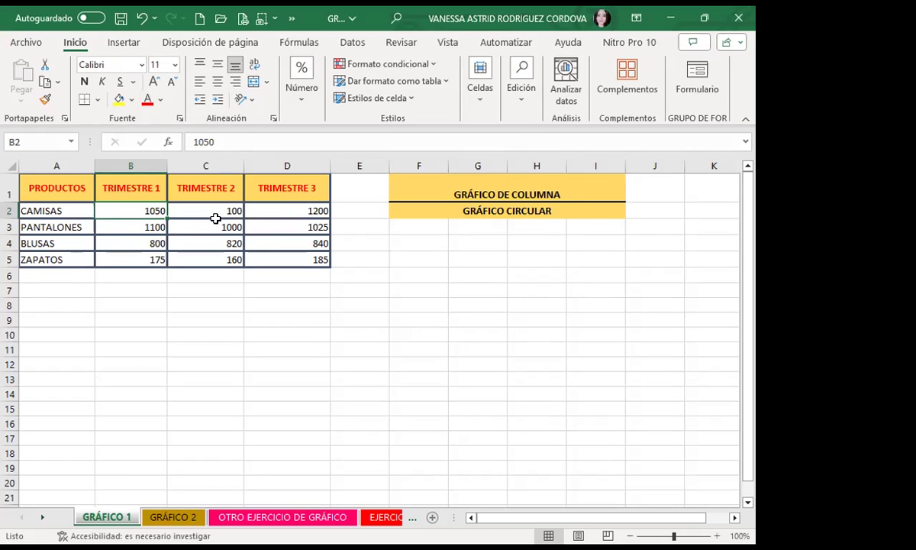
left_click(120, 223)
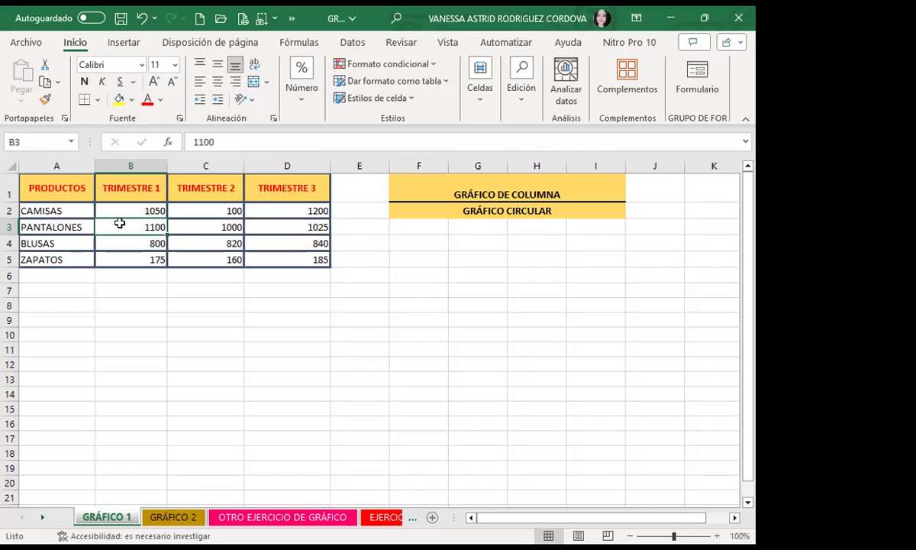
left_click(206, 425)
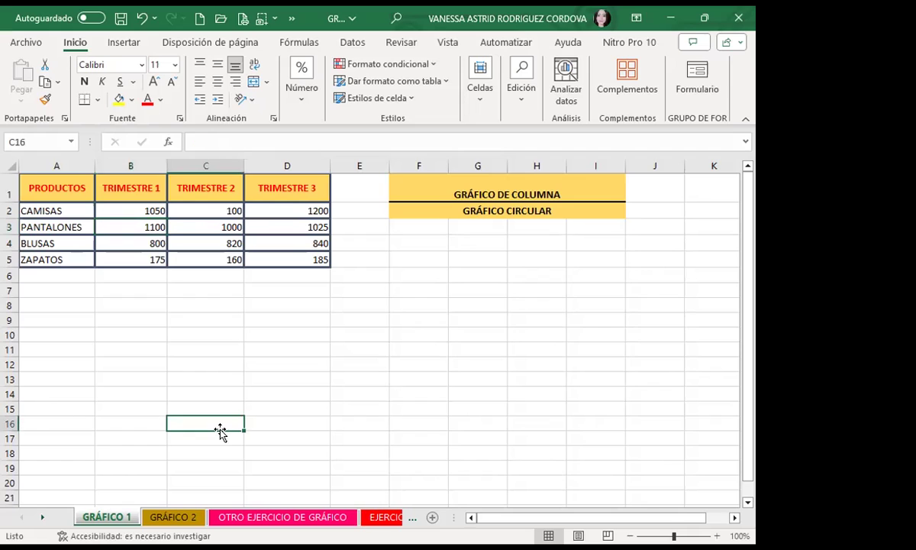
left_click(122, 42)
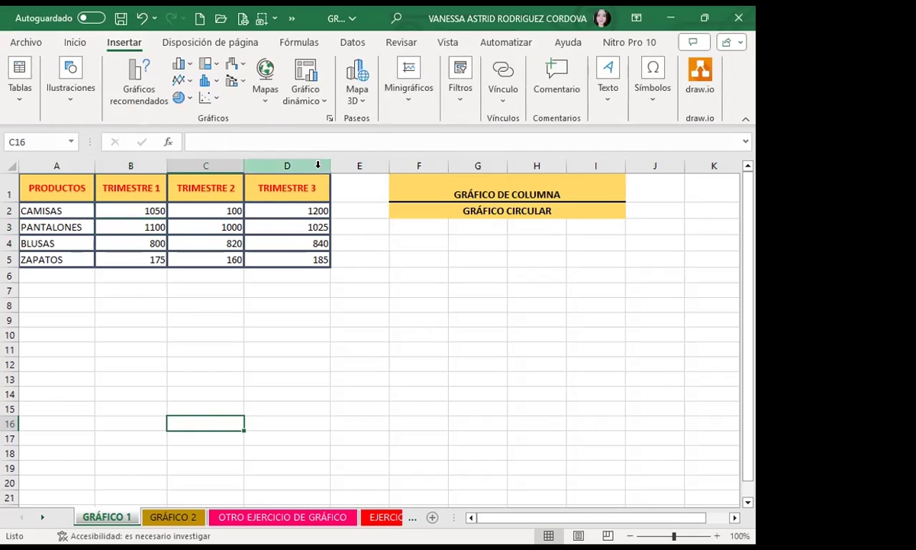
- Insert a blank 2-D clustered column chart and drag it below the GRÁFICO headings
left_click(182, 64)
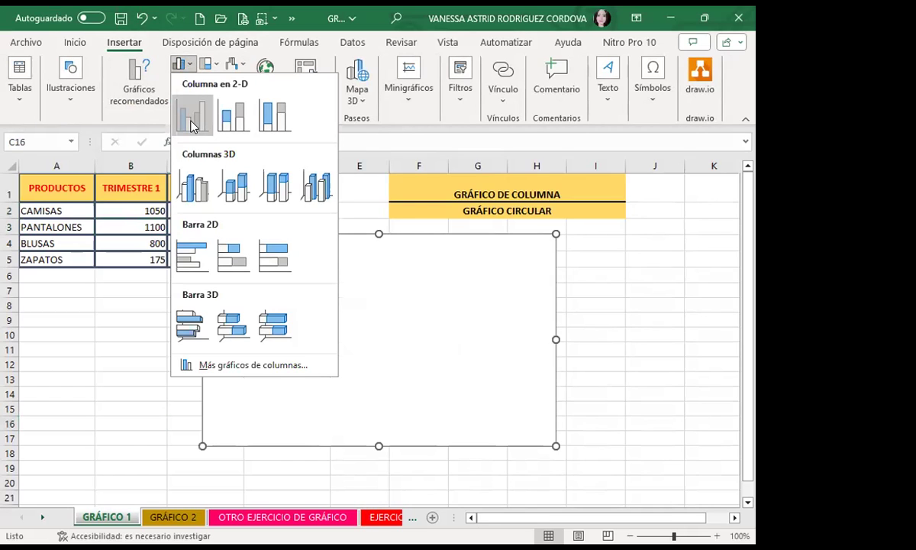
left_click(191, 122)
left_click_drag(415, 275, 516, 319)
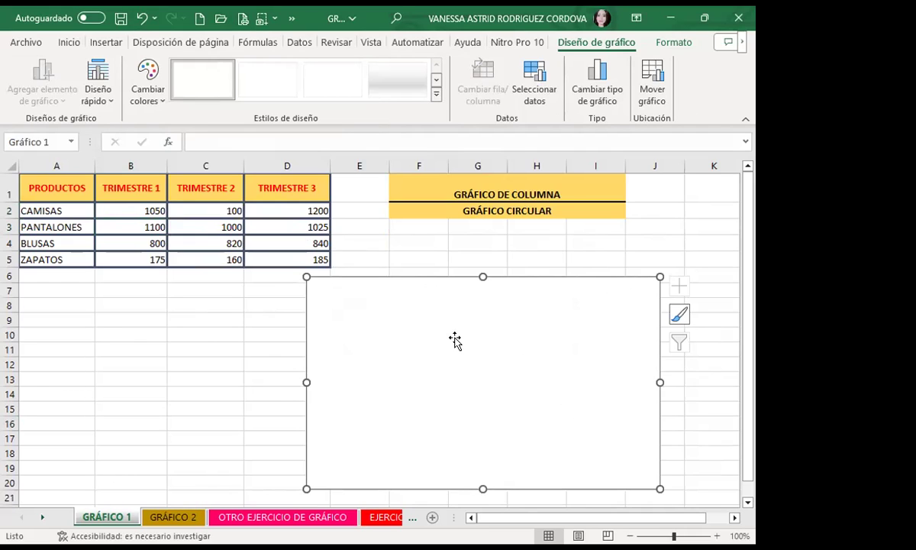
left_click_drag(28, 335, 210, 425)
left_click(264, 372)
left_click(383, 367)
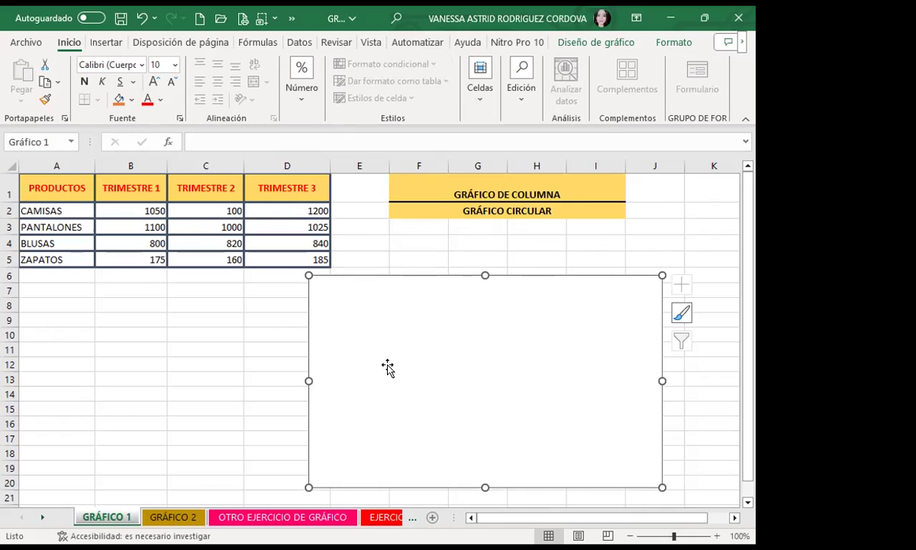
- Delete the empty chart, select the table A1:D5, then reselect B2 with Insertar showing
key("Delete")
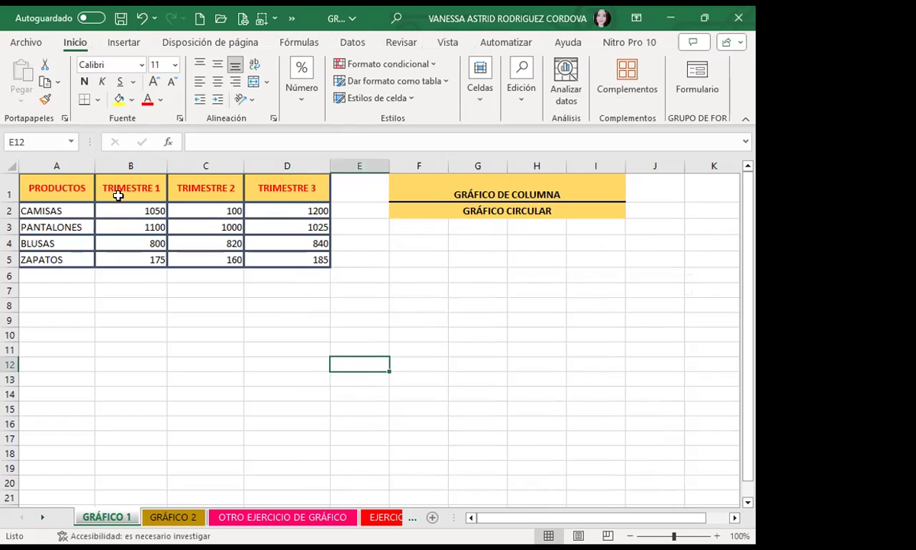
left_click(124, 207)
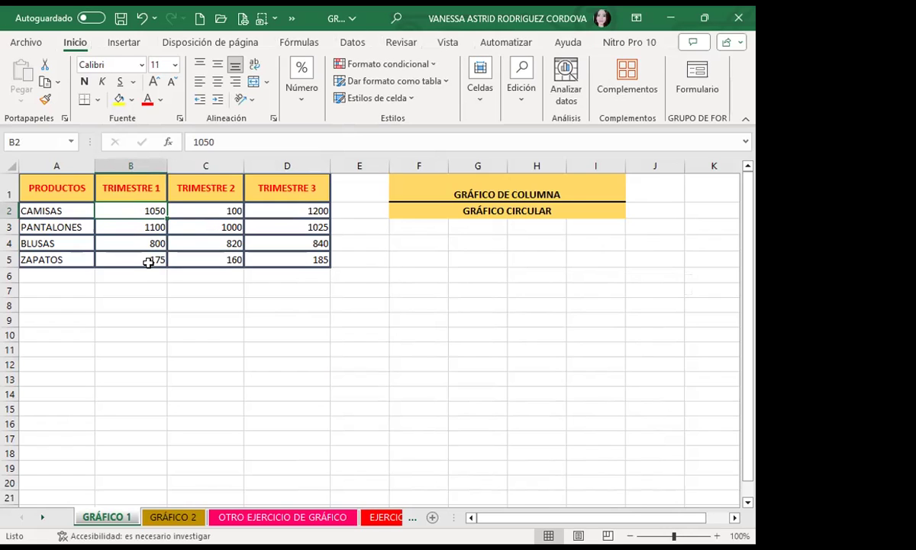
left_click_drag(76, 188, 296, 258)
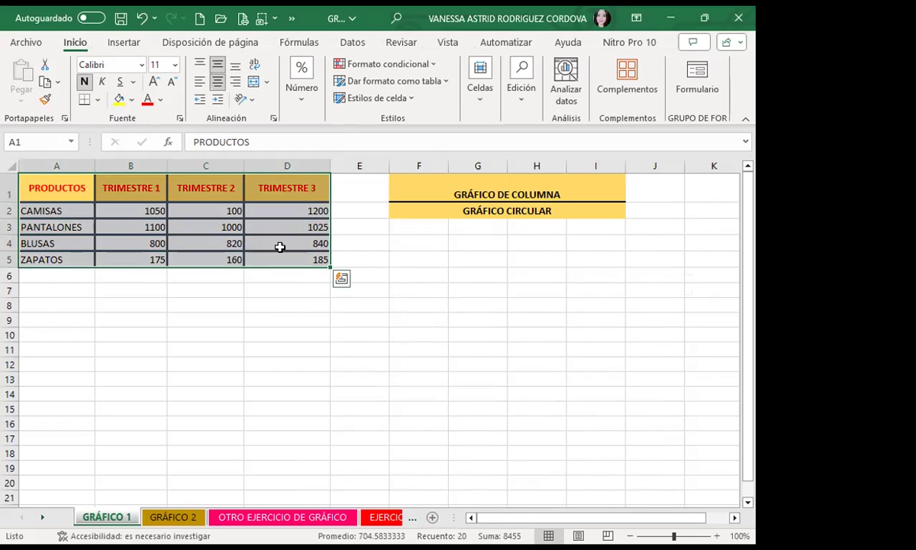
left_click(155, 213)
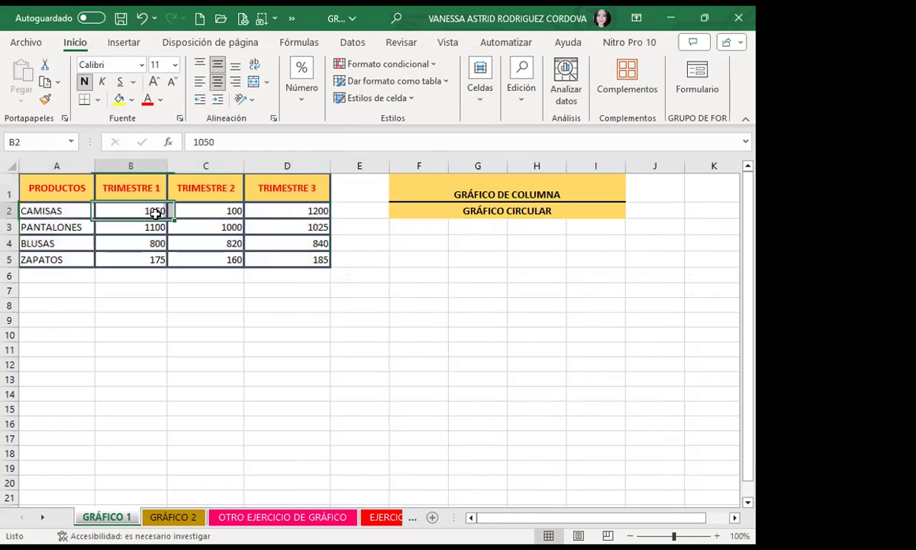
left_click(123, 44)
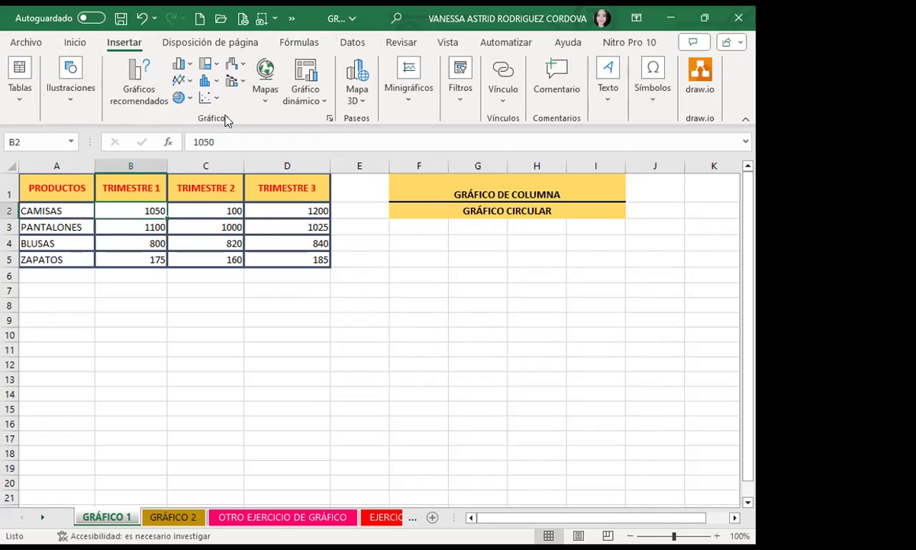
left_click(365, 100)
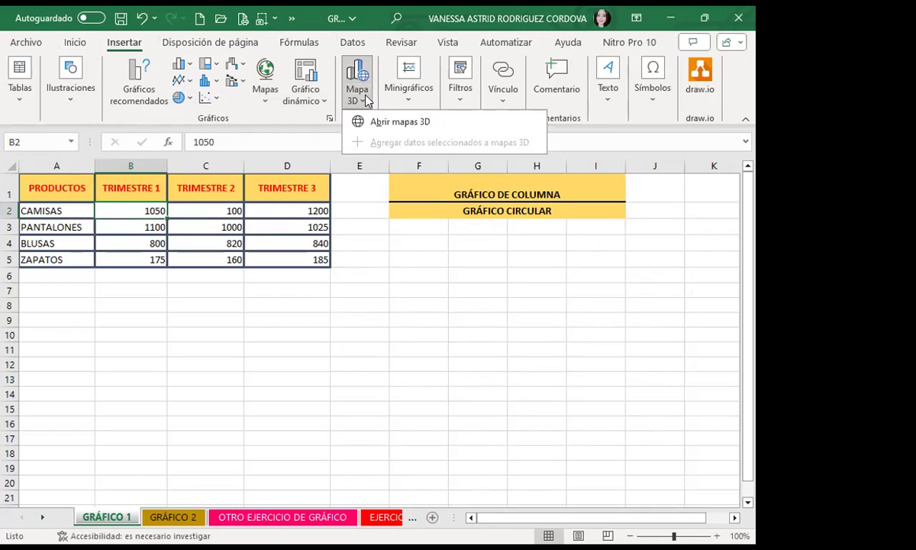
left_click(413, 99)
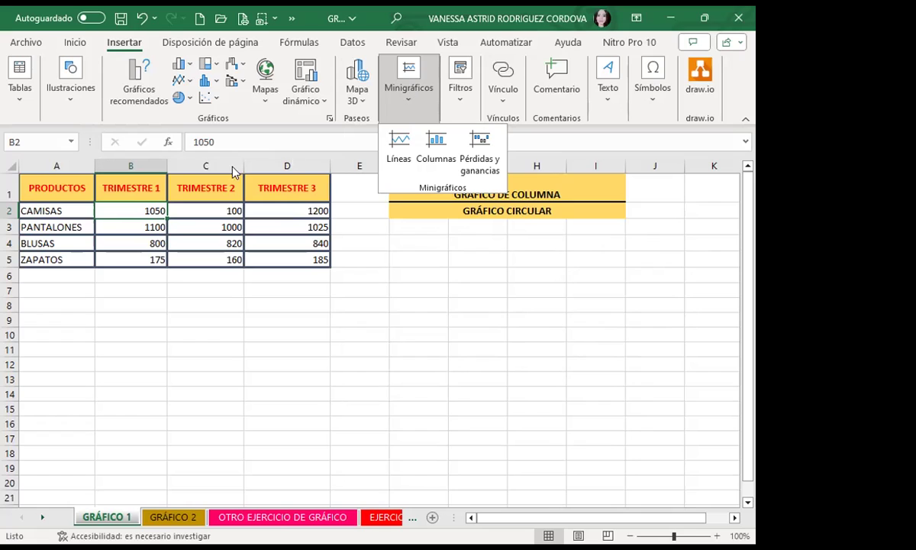
left_click(127, 206)
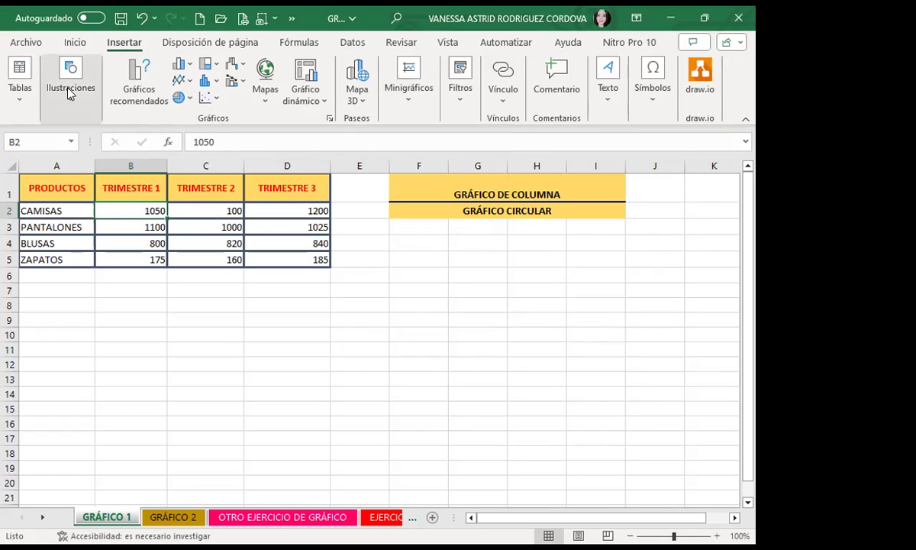
- Drag the clustered column chart Gráfico 2 below the sales table, checking the Formato options
left_click(181, 66)
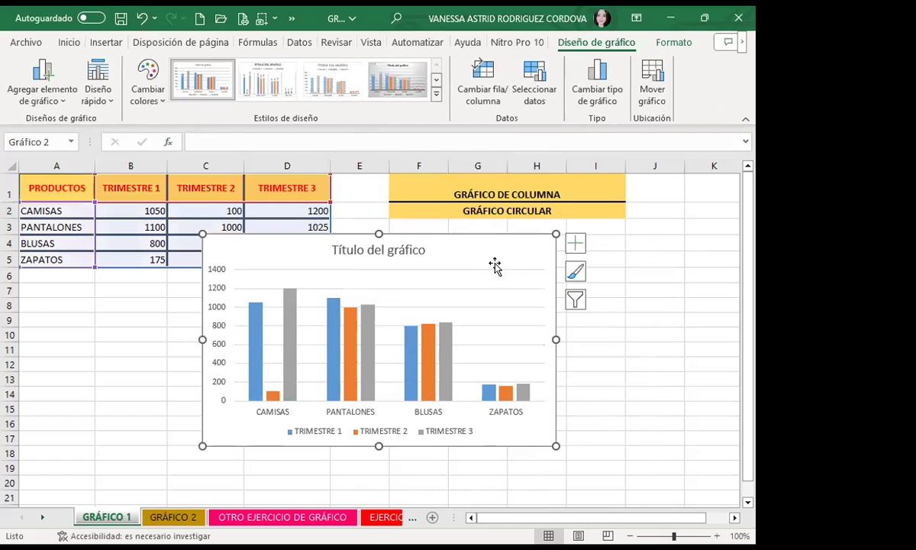
left_click_drag(462, 264, 356, 323)
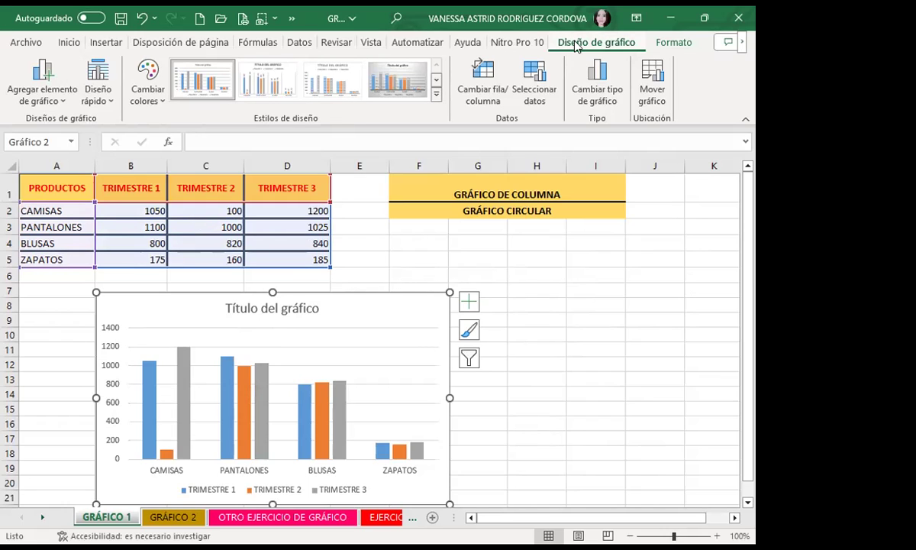
left_click(675, 41)
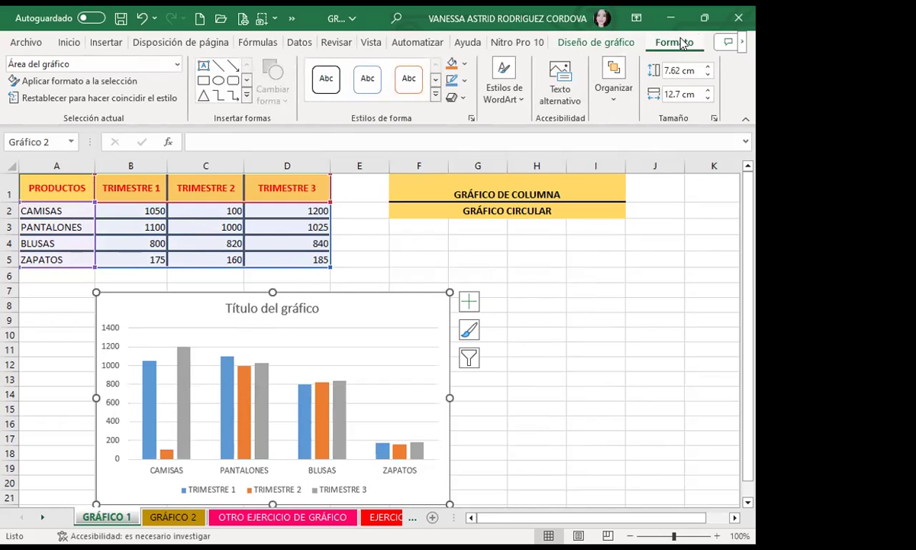
left_click(590, 44)
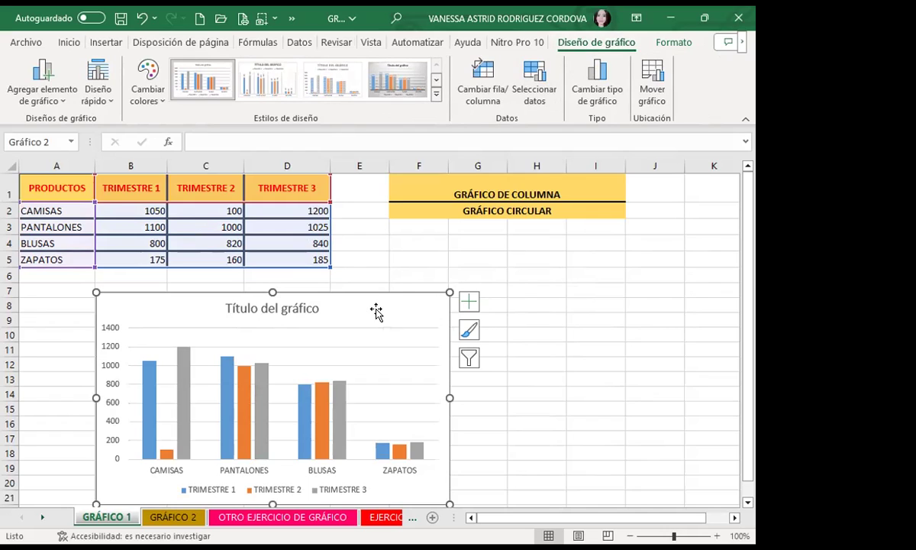
- Move the column chart to the right of the sales table
left_click(222, 225)
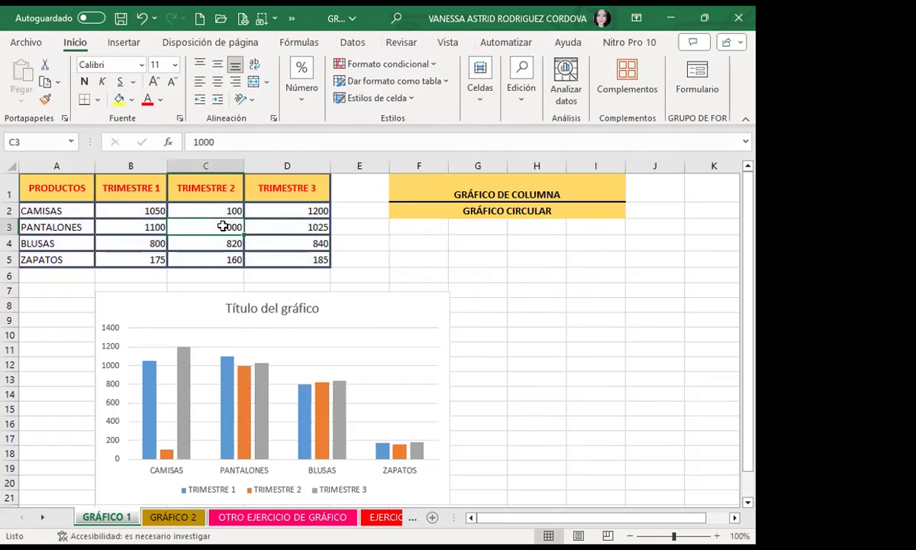
left_click(343, 314)
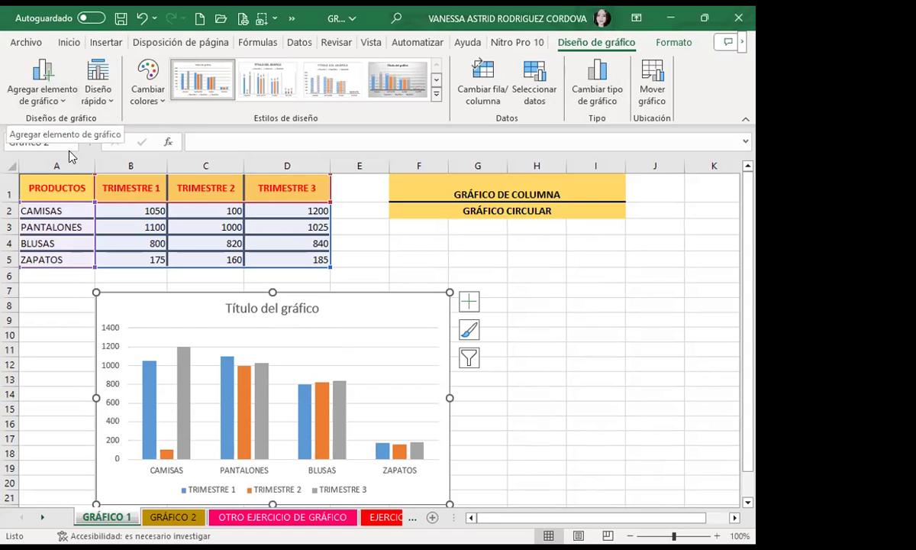
mouse_move(356, 304)
left_mouse_down()
mouse_move(360, 276)
mouse_move(615, 241)
left_mouse_up()
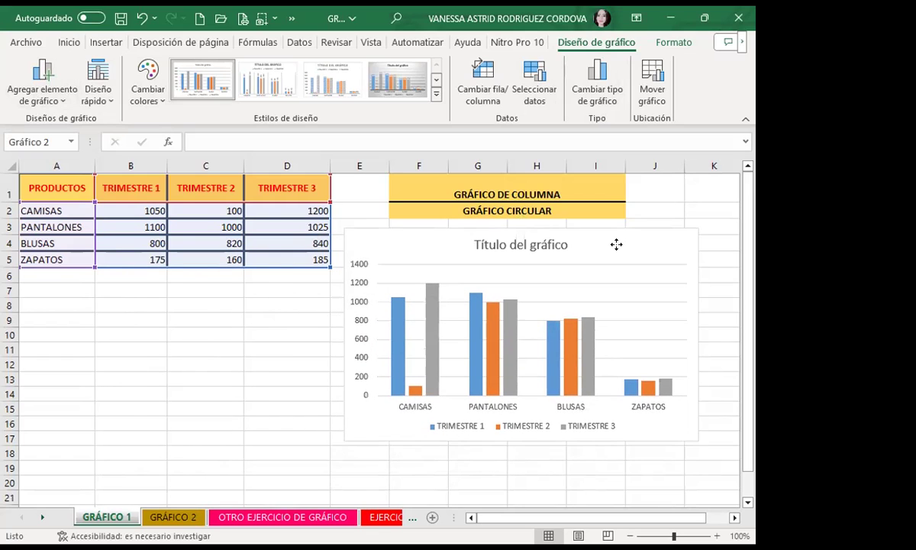
- Try quick layouts Diseño 2 and Diseño 1, then apply Diseño 9 with axis titles
left_click(108, 104)
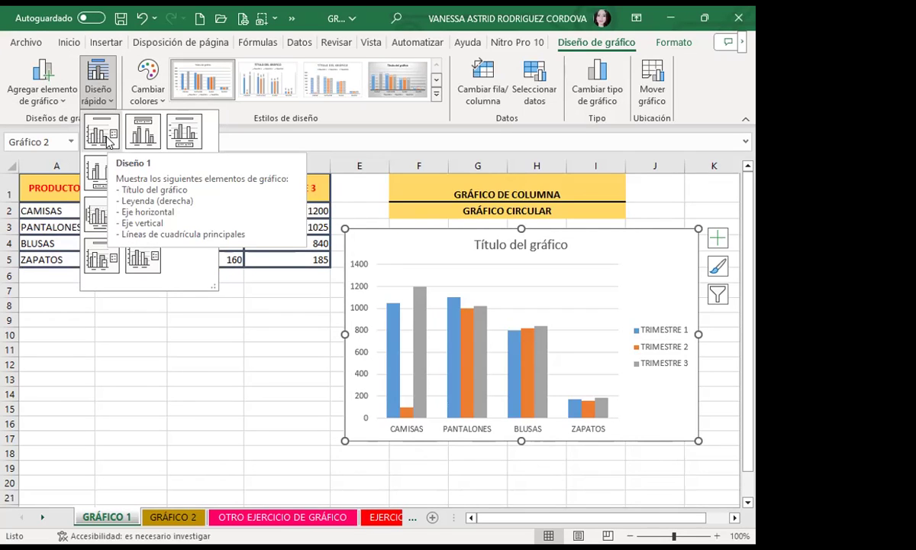
left_click(138, 135)
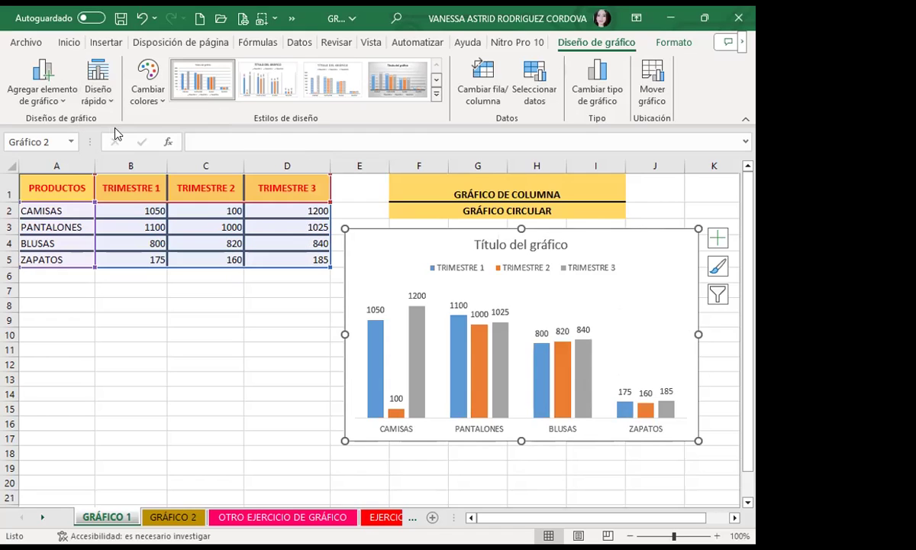
left_click(100, 90)
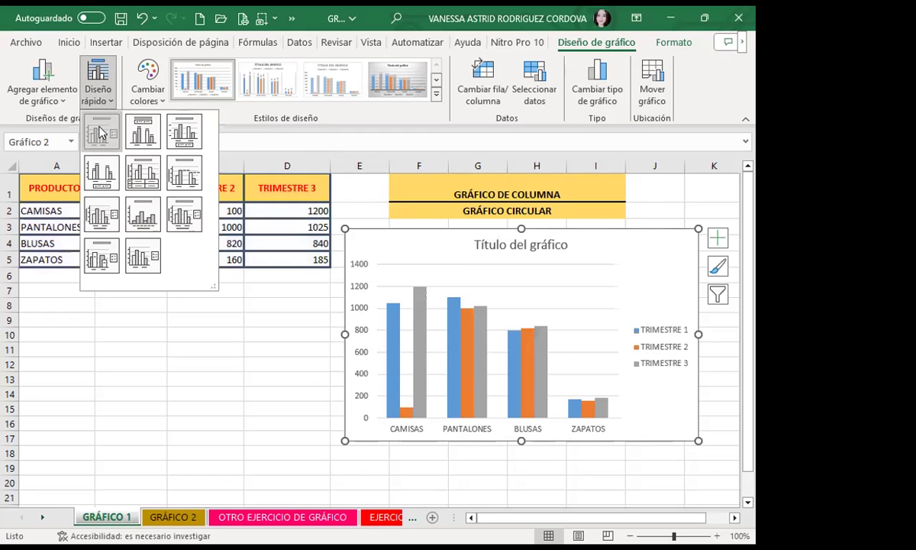
left_click(101, 133)
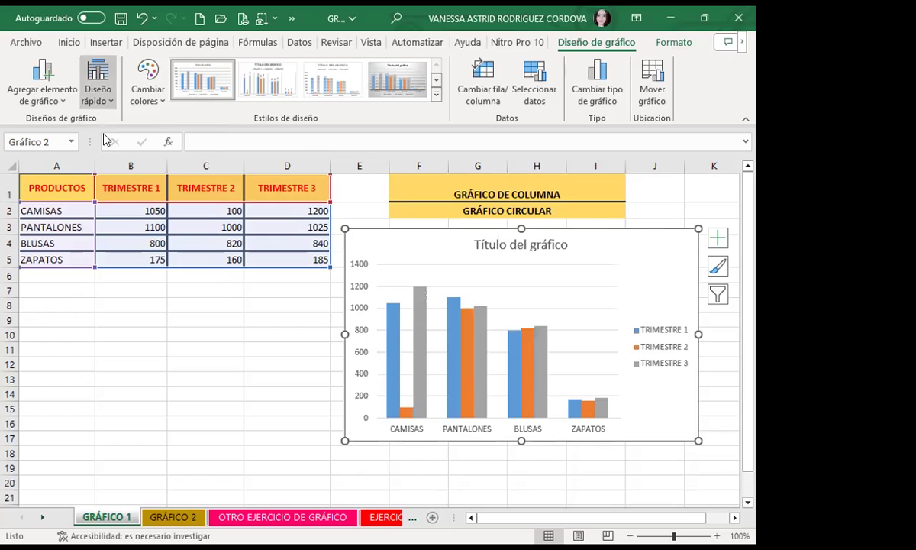
left_click(98, 90)
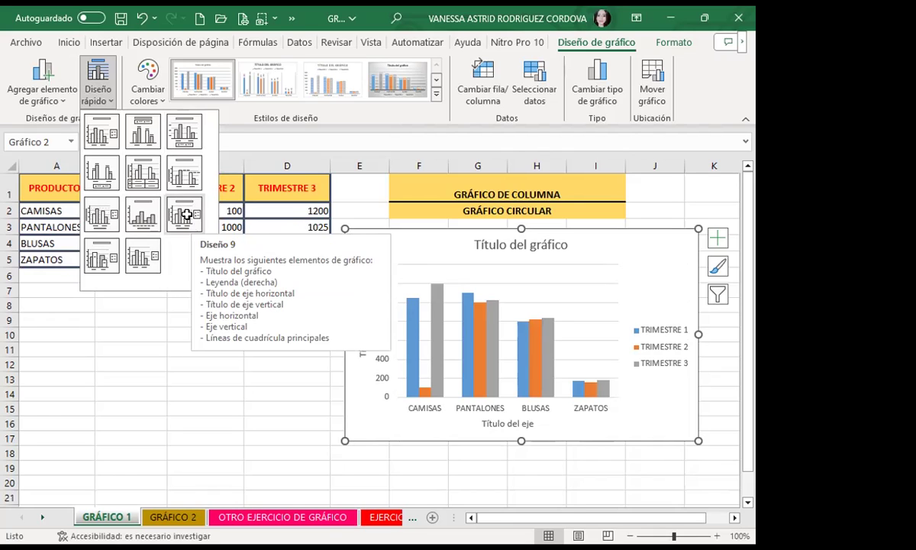
left_click(185, 215)
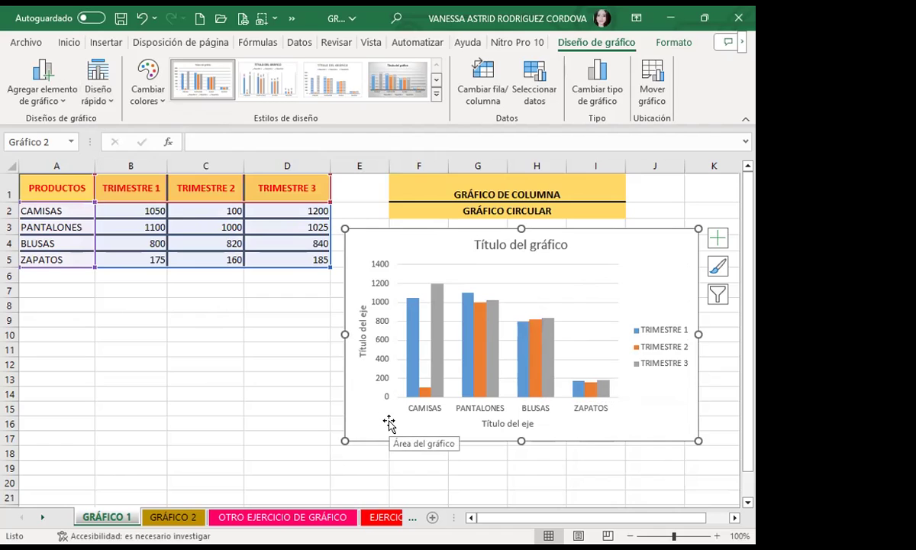
- Apply the orange, yellow and green Multicolor palette, then browse the Monocromático palettes
left_click(148, 80)
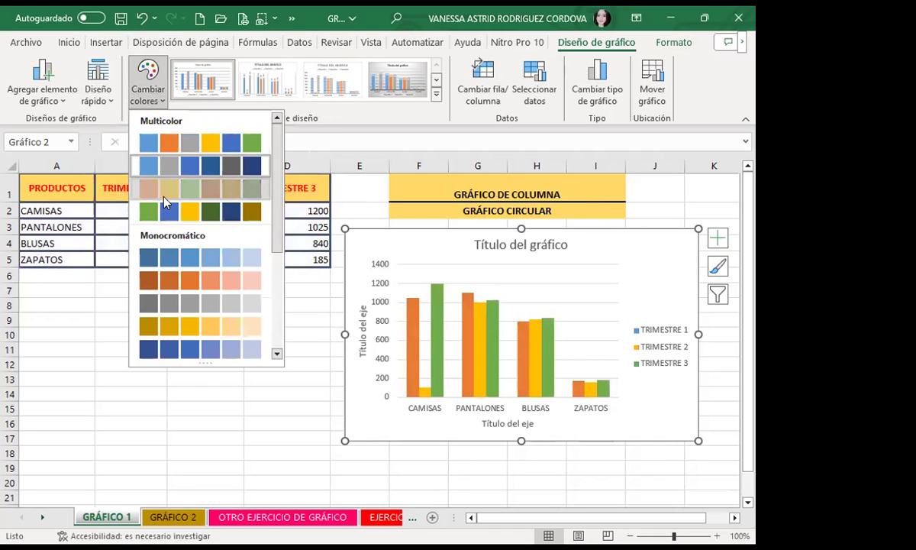
left_click(153, 187)
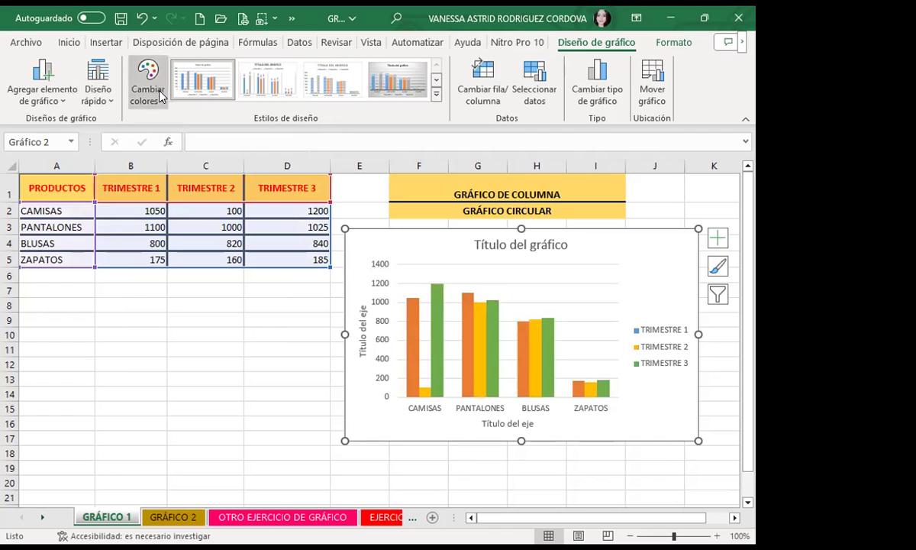
left_click(149, 85)
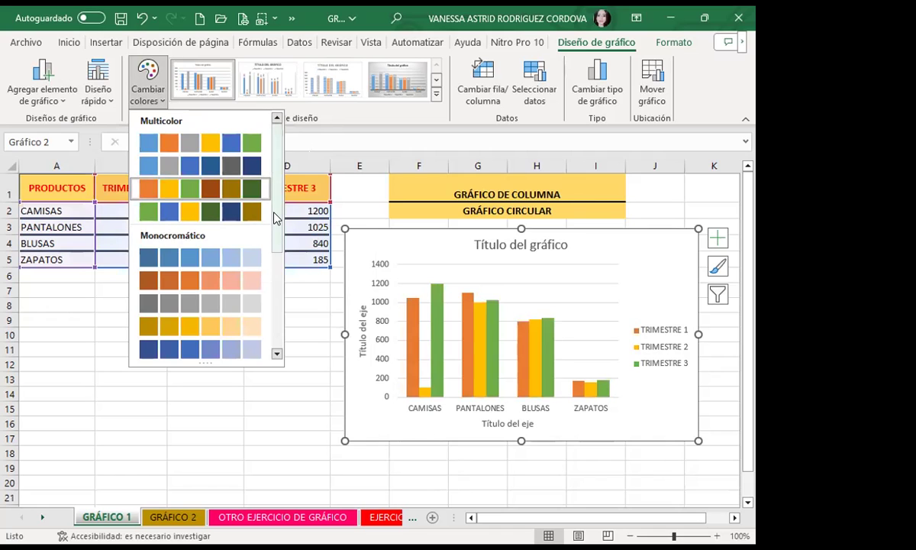
scroll(255, 268, "down", 3)
scroll(256, 268, "down", 3)
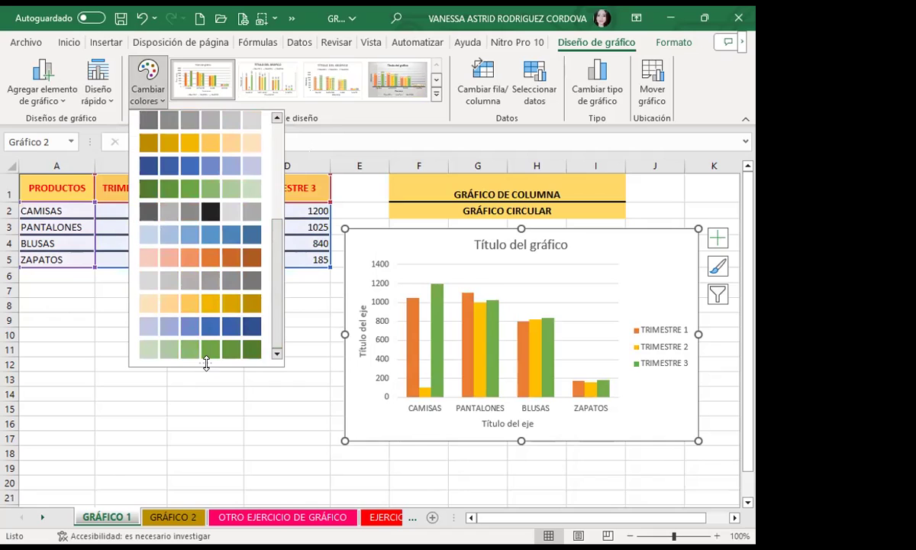
left_click_drag(206, 363, 205, 532)
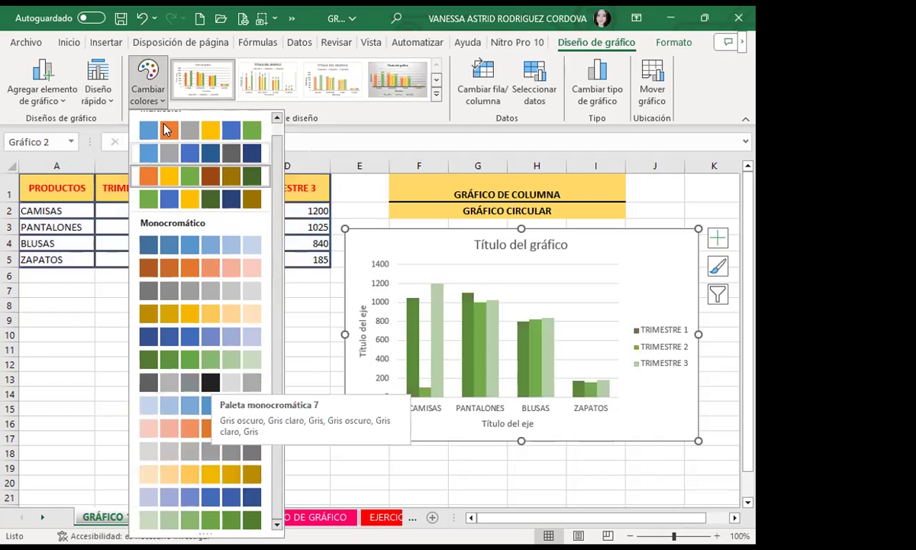
left_click(149, 176)
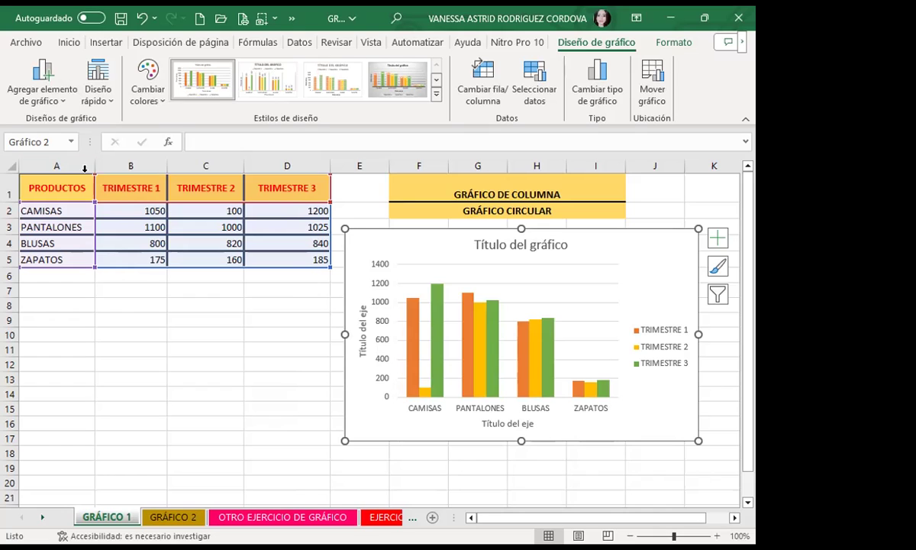
left_click(147, 80)
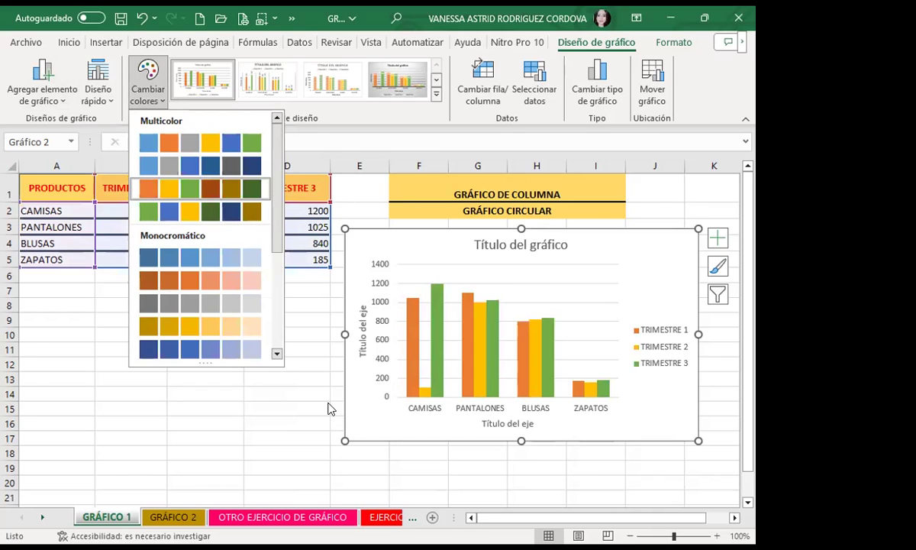
- Close the colour palette, expand the full chart styles gallery, then dismiss it without applying a style
left_click(325, 158)
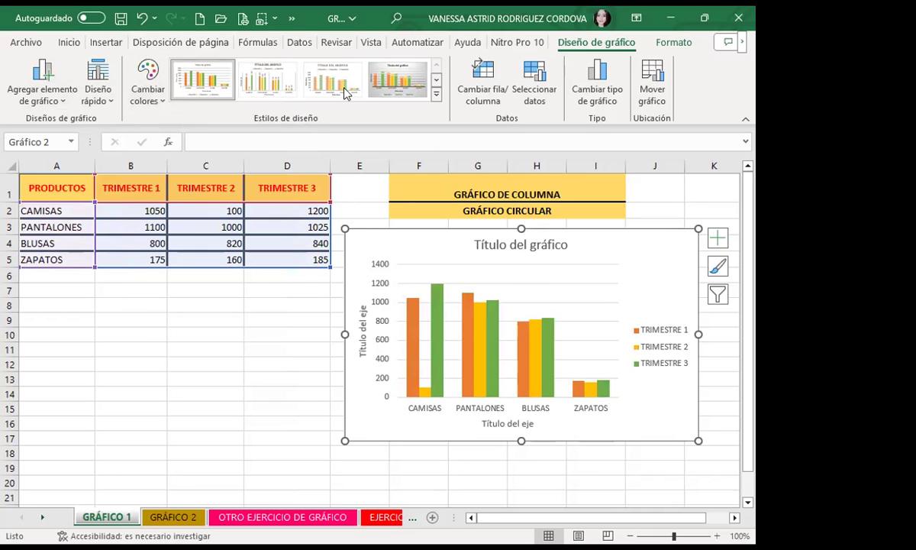
left_click(436, 96)
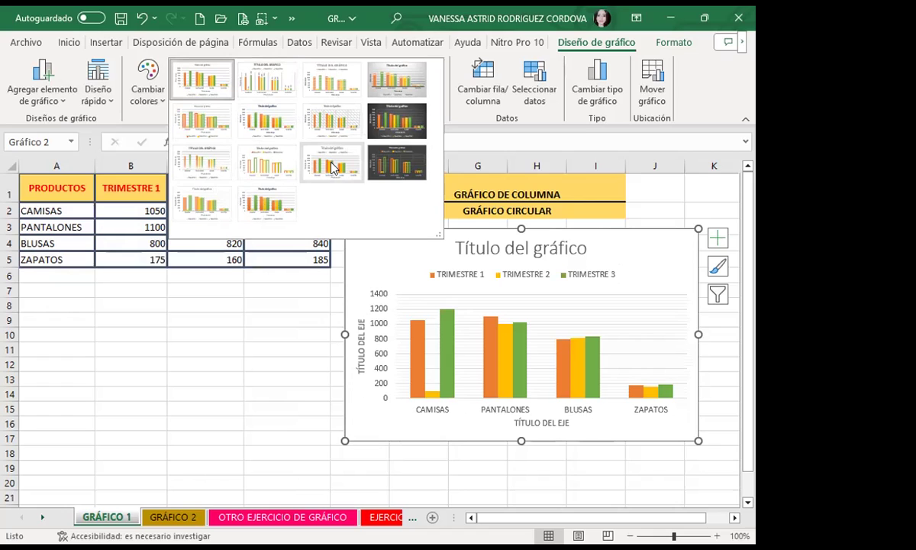
left_click(645, 245)
- Move the column chart below the data table, then select the TRIMESTRE 1, 2 and 3 series in turn
mouse_move(654, 258)
left_mouse_down()
mouse_move(360, 310)
mouse_move(313, 304)
left_mouse_up()
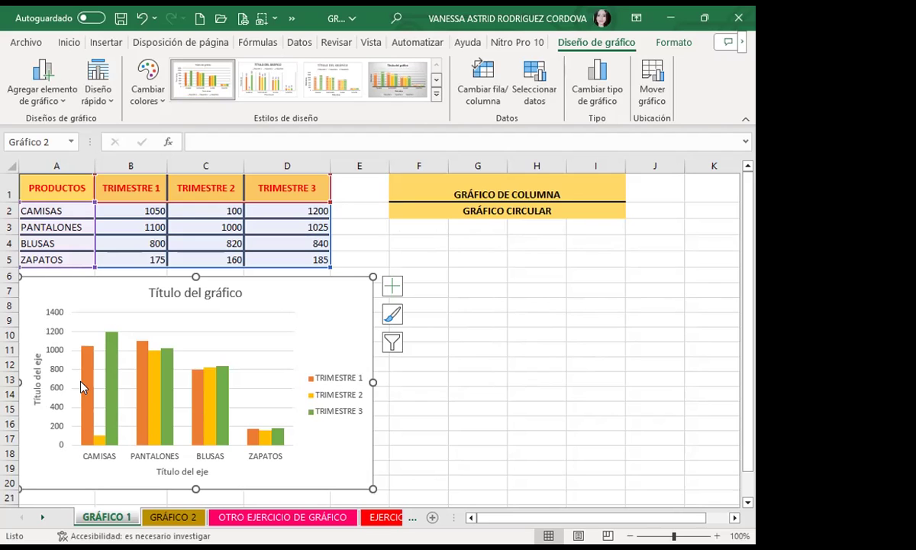
mouse_move(86, 381)
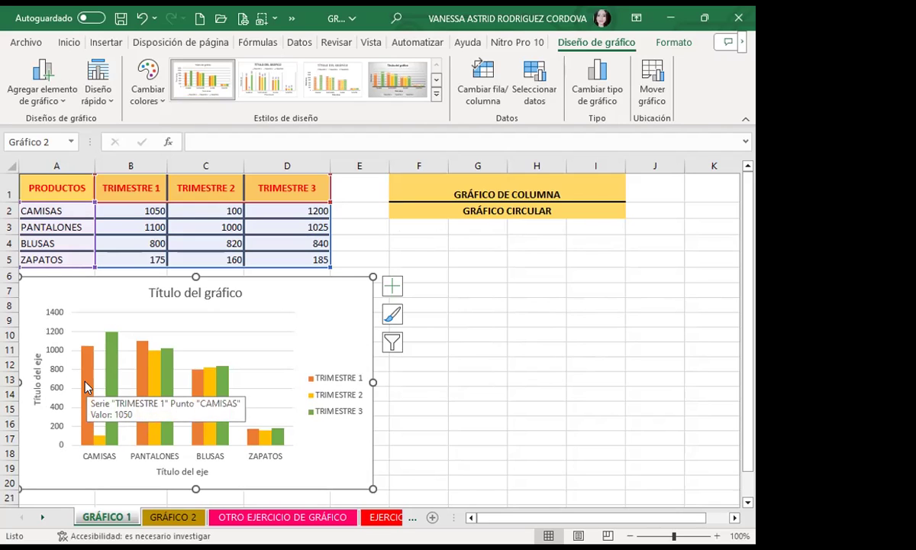
left_click(86, 387)
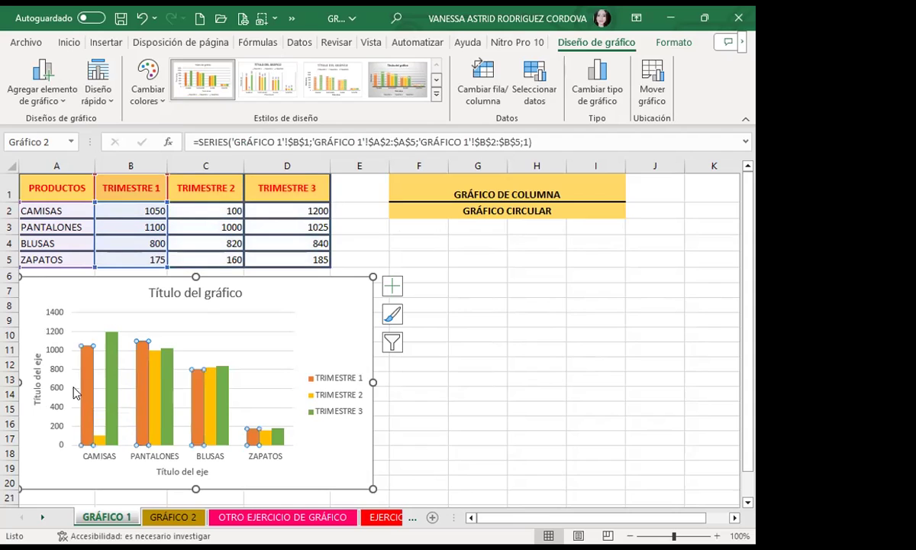
mouse_move(87, 391)
left_click(209, 400)
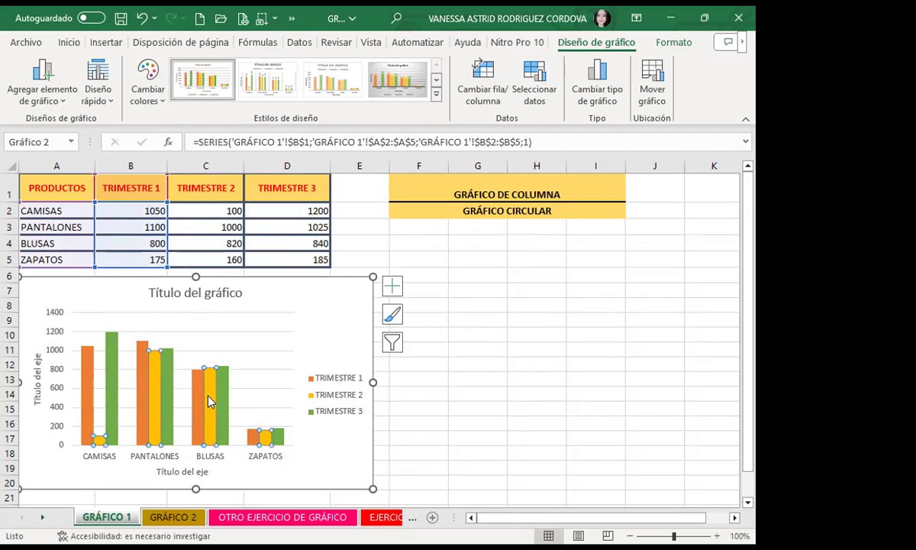
left_click(170, 395)
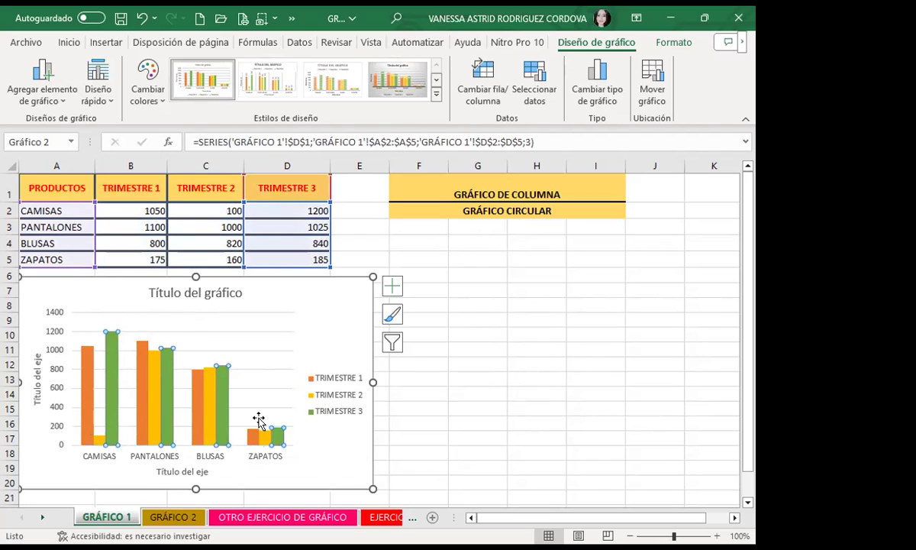
left_click(84, 357)
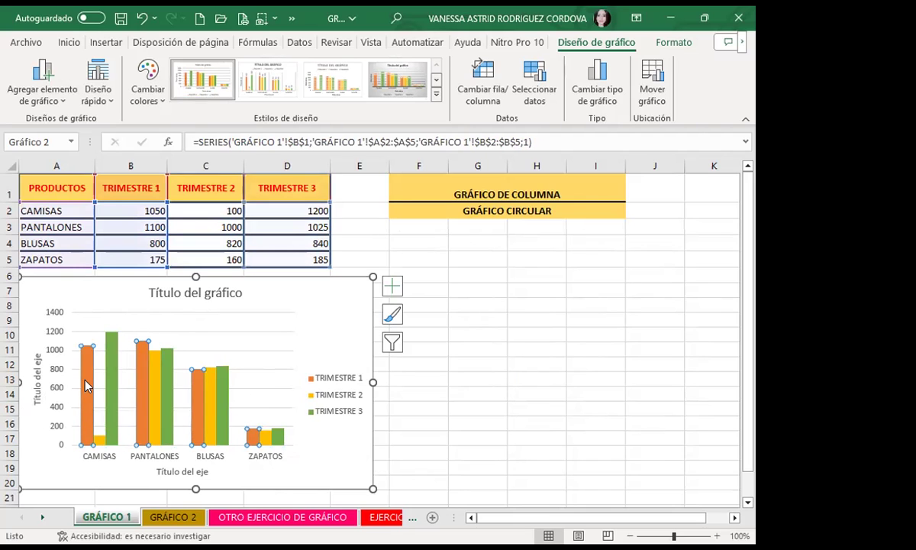
- Open and close the series formatting pane while selecting individual TRIMESTRE bars and series
left_click(674, 42)
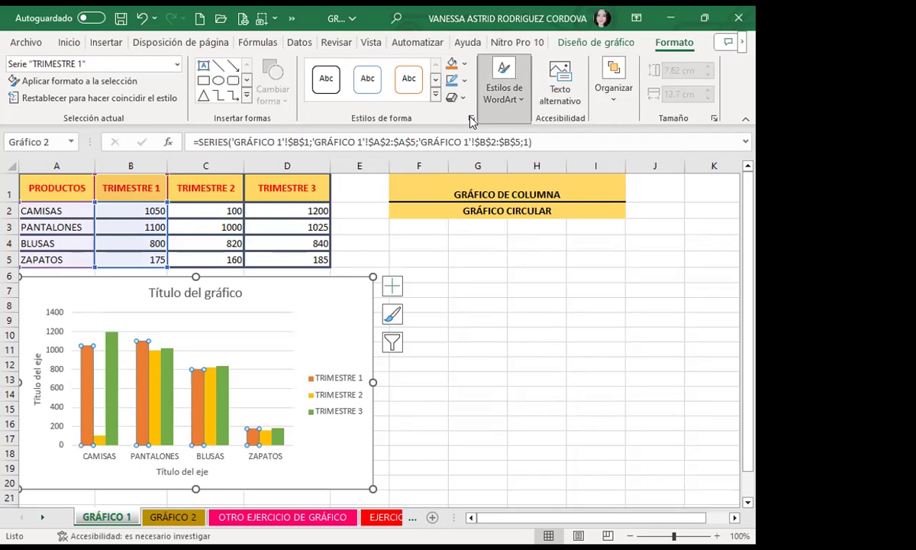
left_click(471, 119)
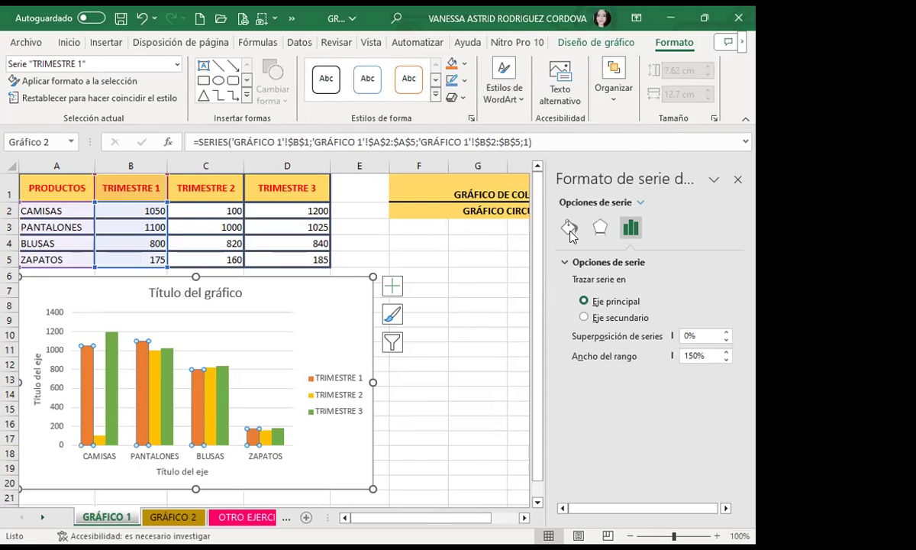
left_click(738, 179)
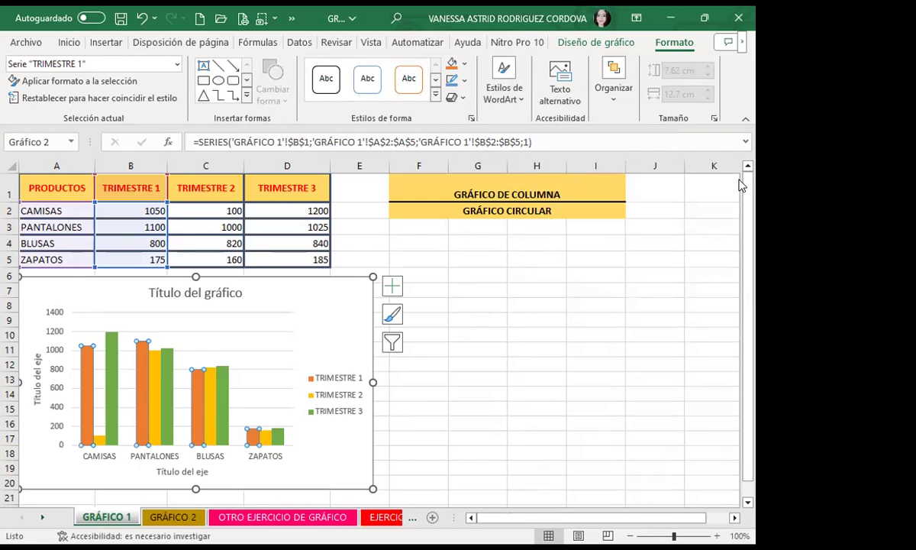
double_click(84, 374)
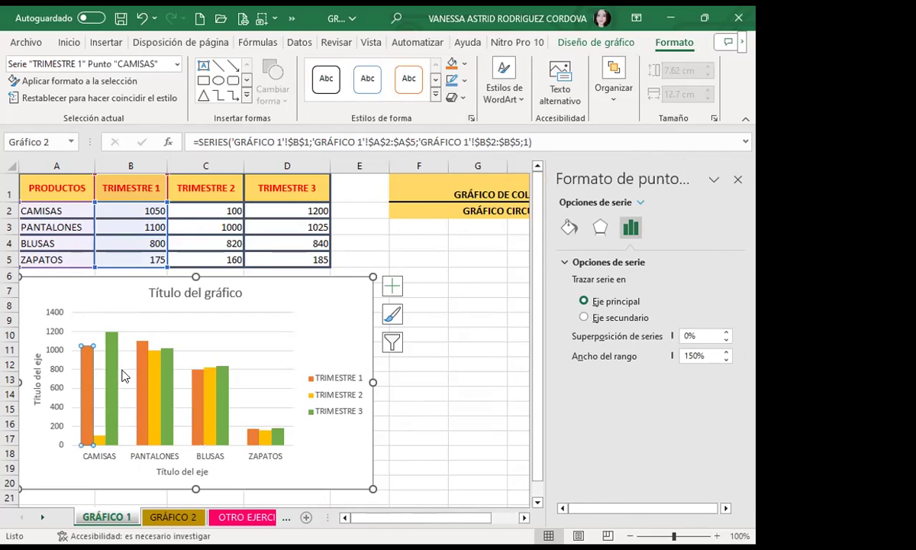
left_click(141, 386)
left_click(202, 424)
left_click(265, 437)
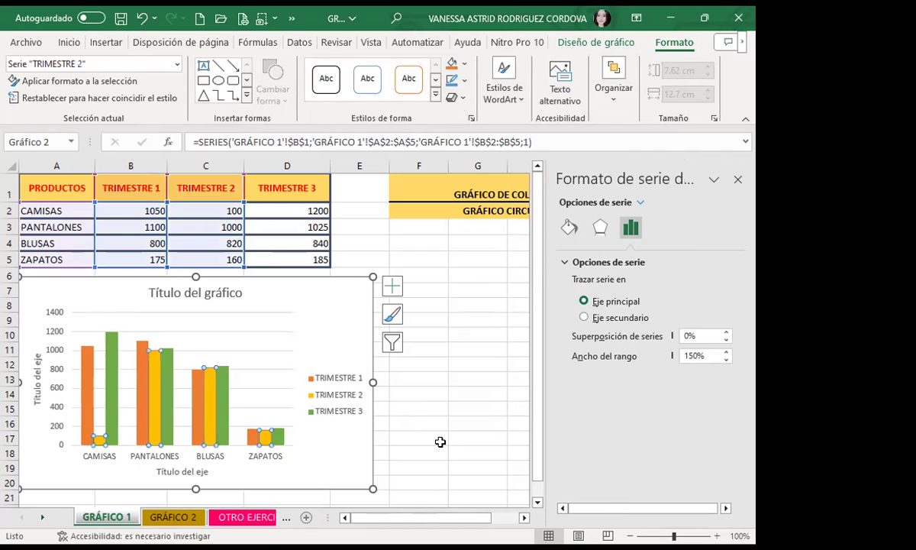
left_click(458, 422)
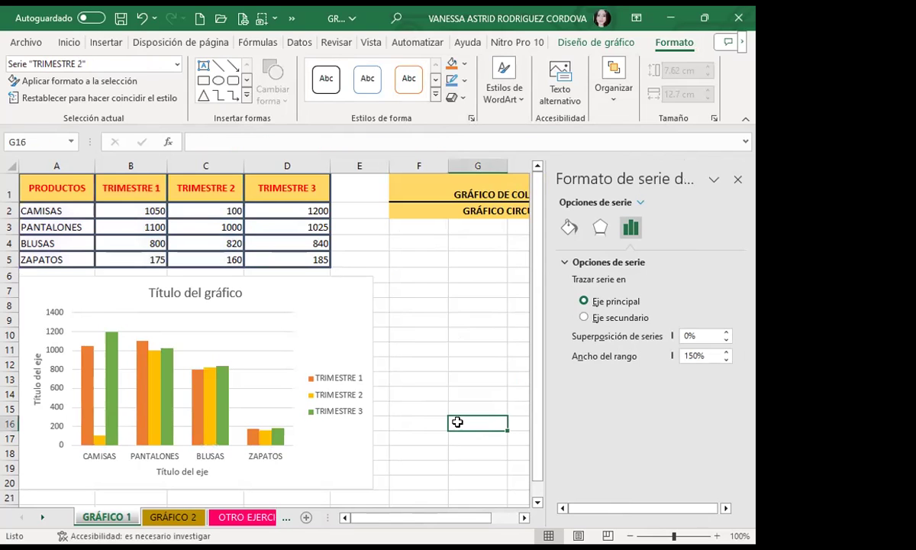
- Reselect the whole TRIMESTRE 1 series and expand its Relleno options under Relleno y línea
left_click(85, 416)
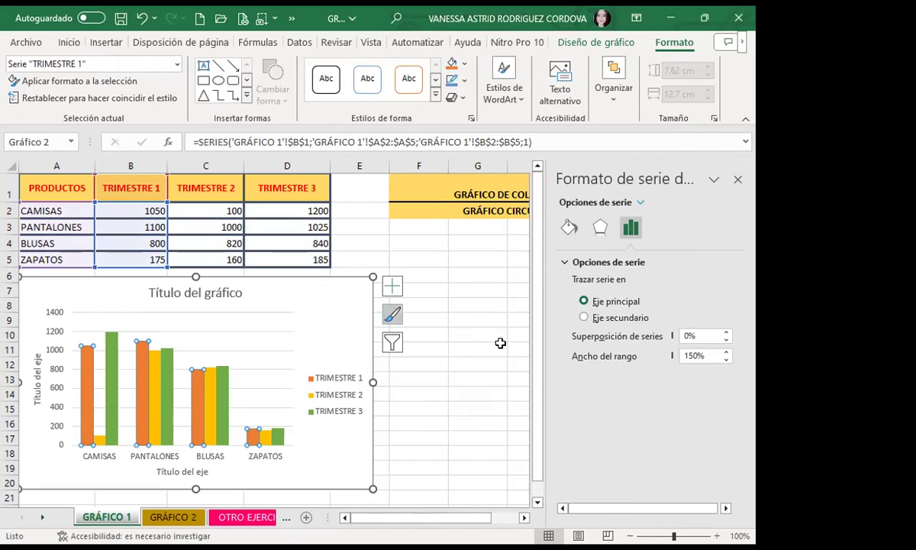
left_click(569, 227)
left_click(566, 263)
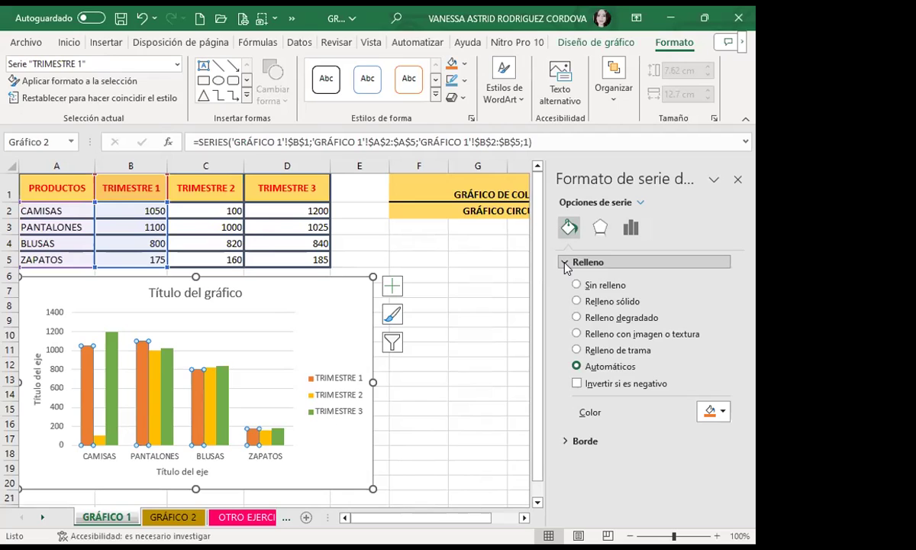
- Try a pink solid fill on TRIMESTRE 1, then switch it to a gradient fill
left_click(577, 302)
left_click(722, 412)
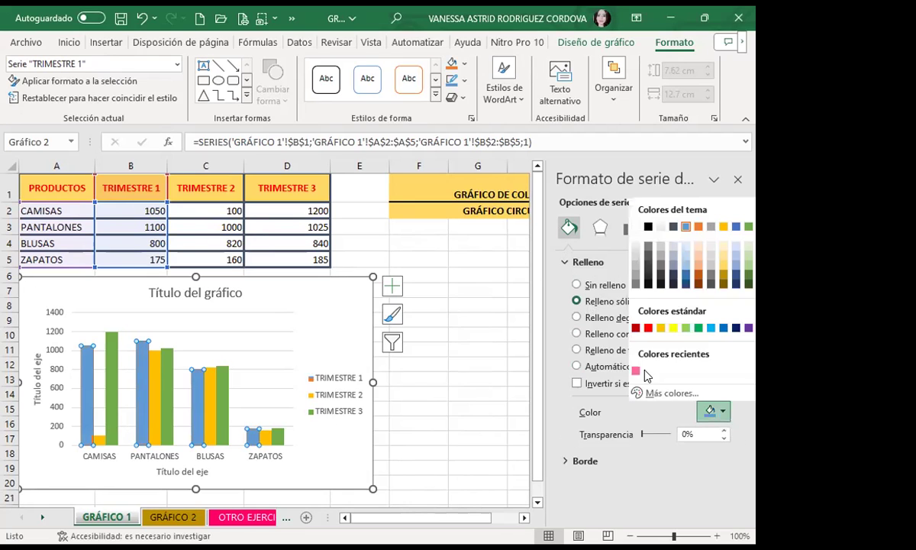
left_click(636, 371)
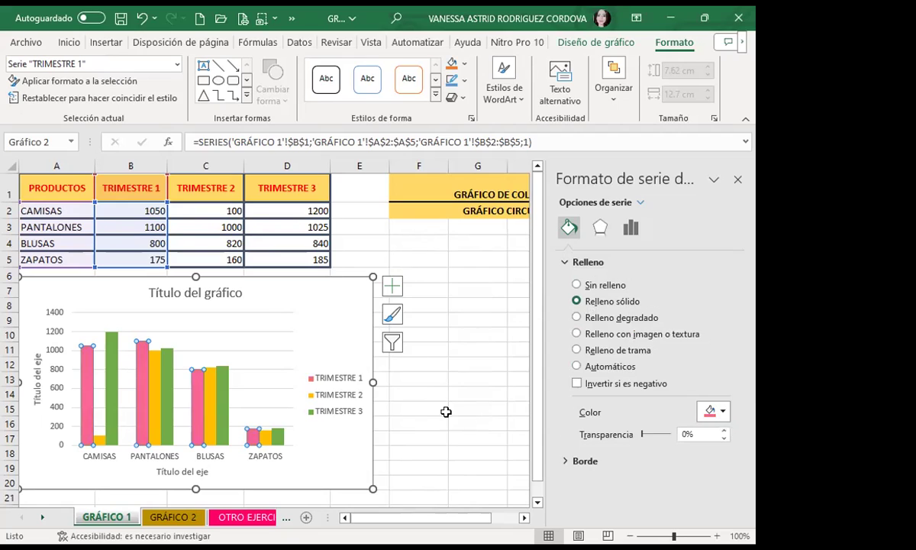
left_click(577, 317)
scroll(672, 381, "down", 5)
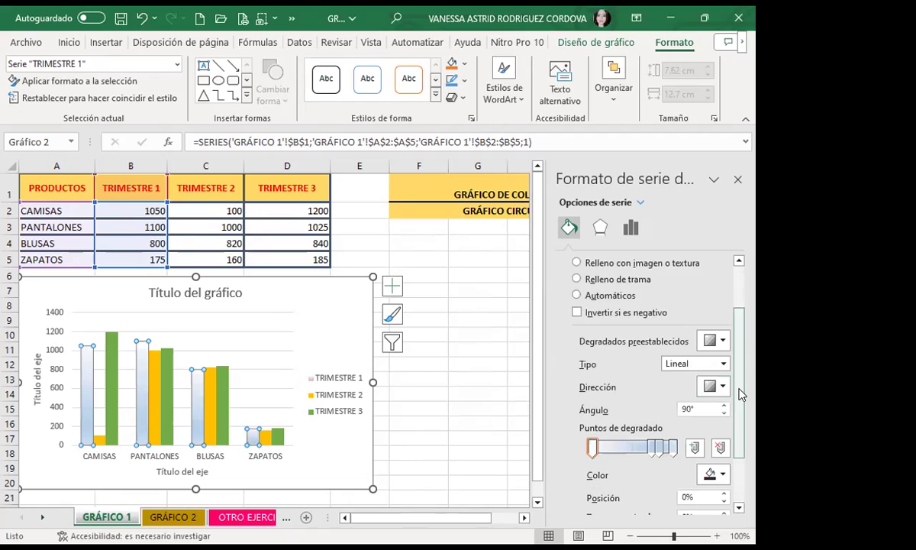
- Colour the middle gradient stop yellow, the 74% stop green and the 100% stop yellow
left_click(634, 376)
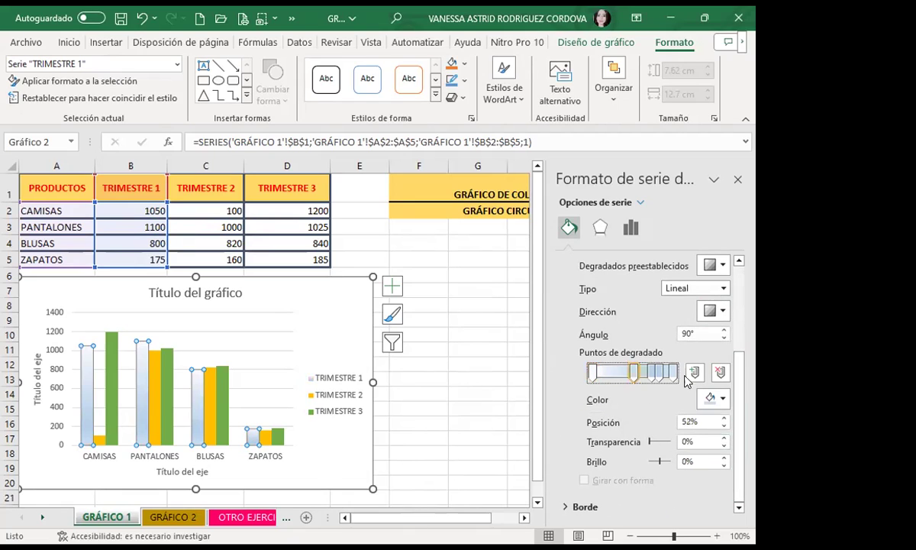
left_click(722, 398)
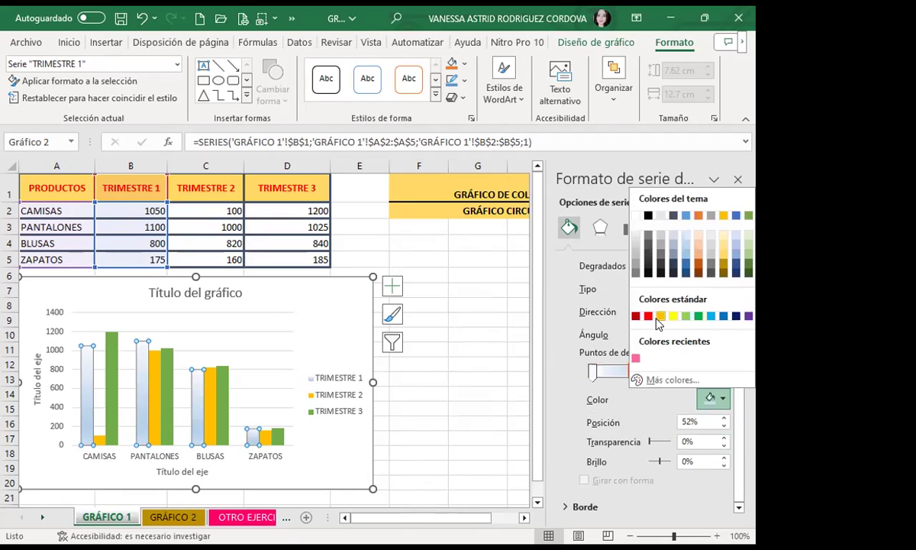
left_click(613, 347)
left_click(649, 373)
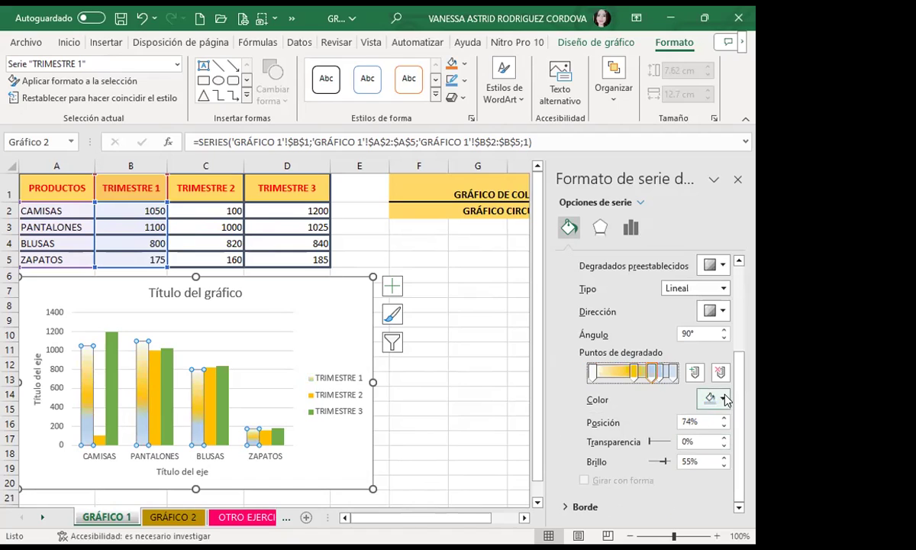
left_click(717, 398)
left_click(697, 316)
left_click(683, 374)
left_click(718, 397)
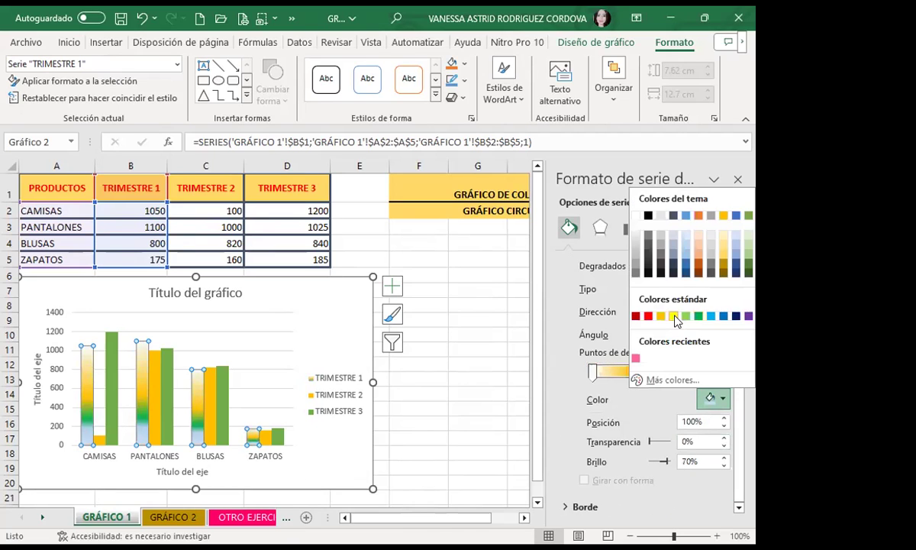
left_click(673, 316)
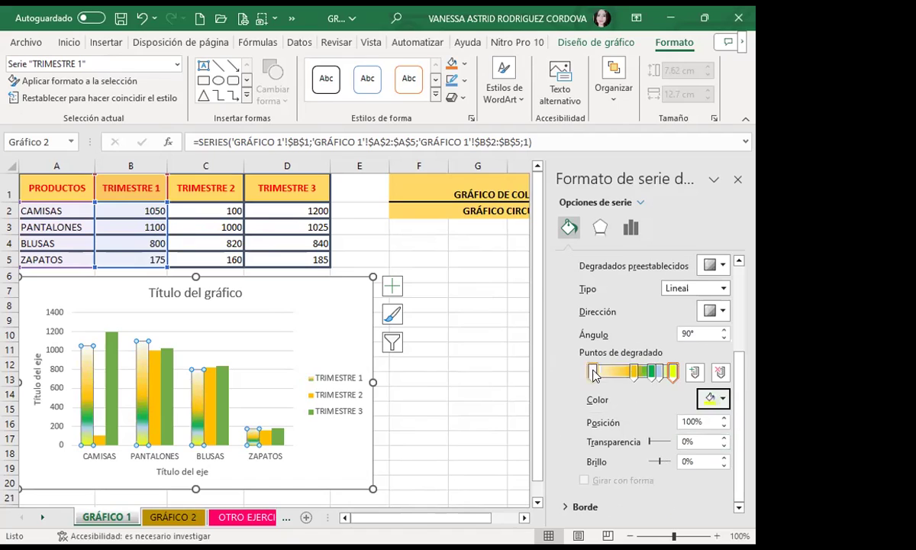
- Recolour the gradient stops: 0% dark gold, 74% dark orange, 83% dark brown
left_click(721, 400)
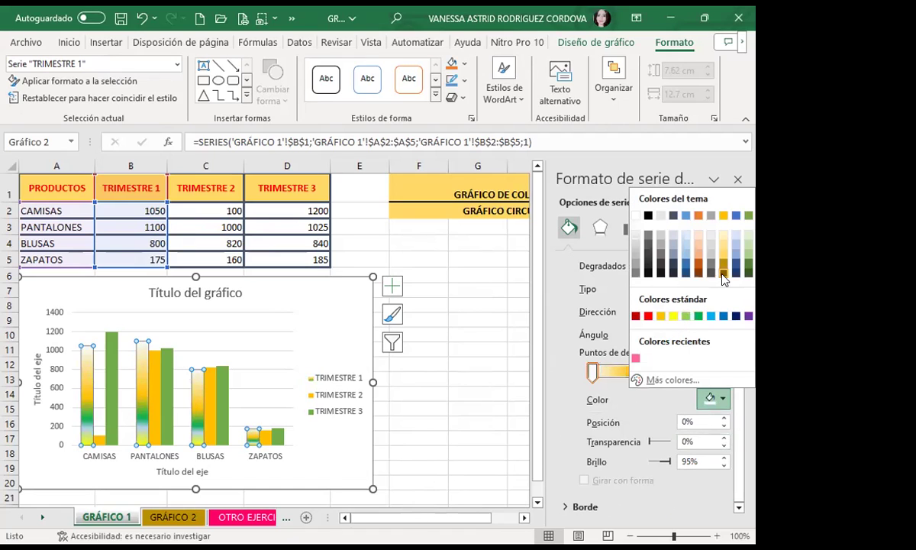
left_click(723, 274)
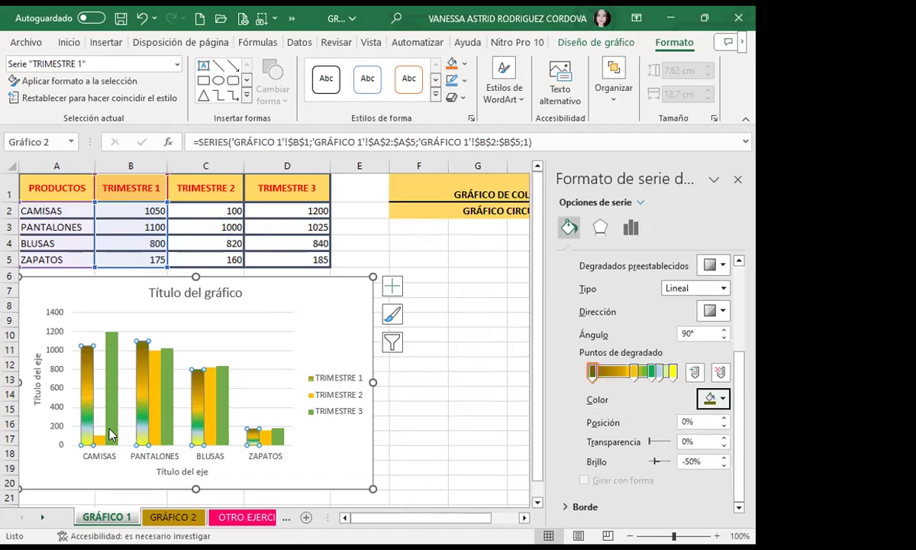
left_click(651, 372)
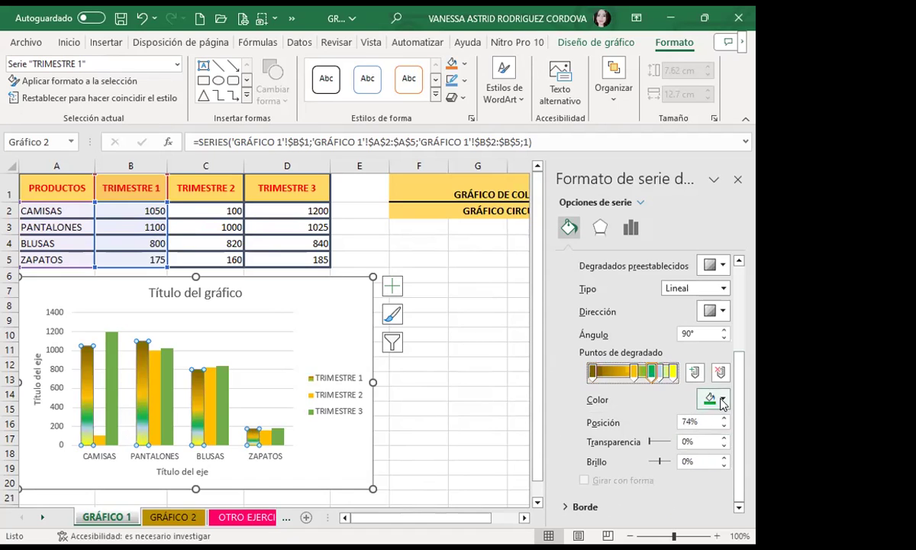
left_click(721, 400)
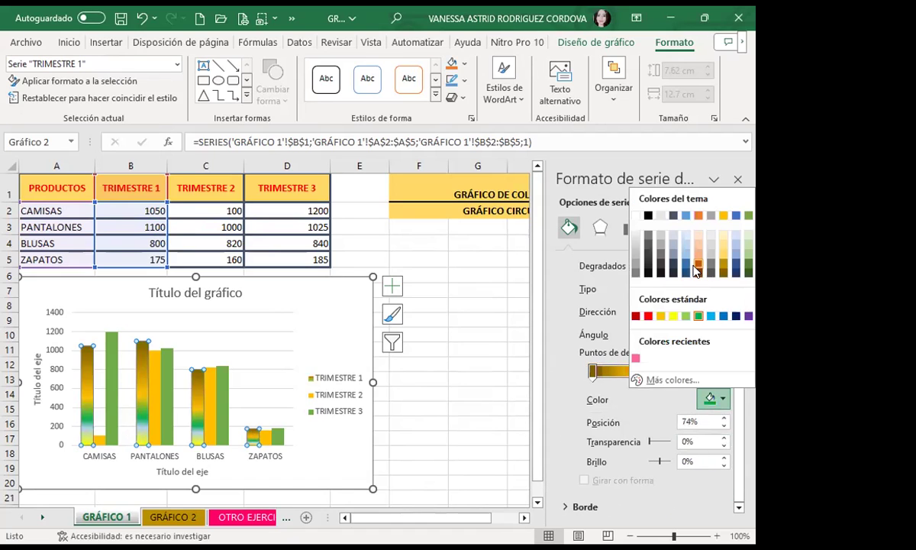
left_click(700, 266)
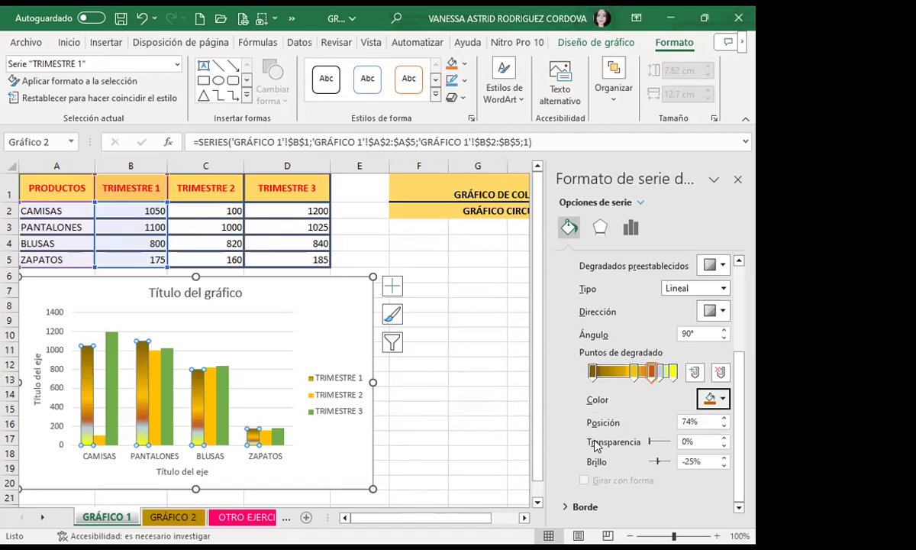
left_click(659, 372)
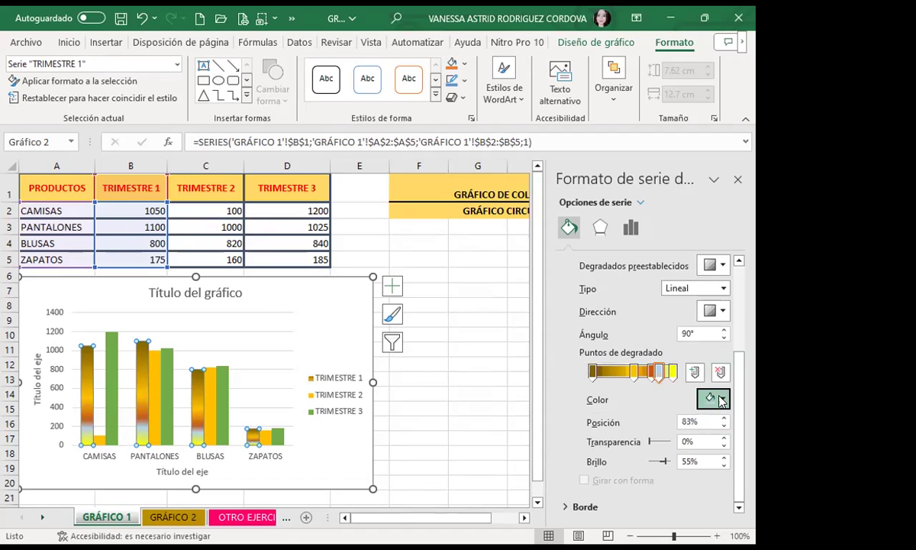
left_click(714, 397)
left_click(695, 272)
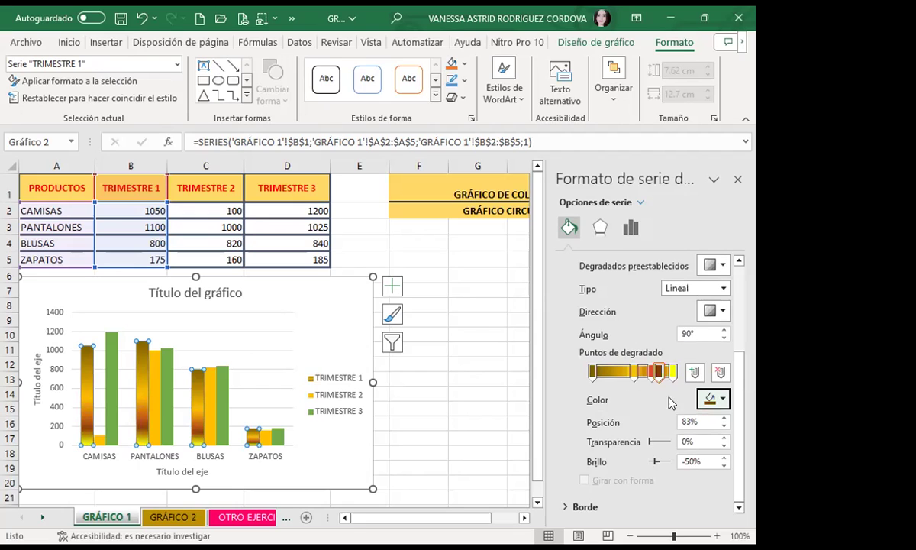
- Try 270° and 90° gradient directions, settle on 45°, and leave the preset gradients unchanged
left_click(714, 309)
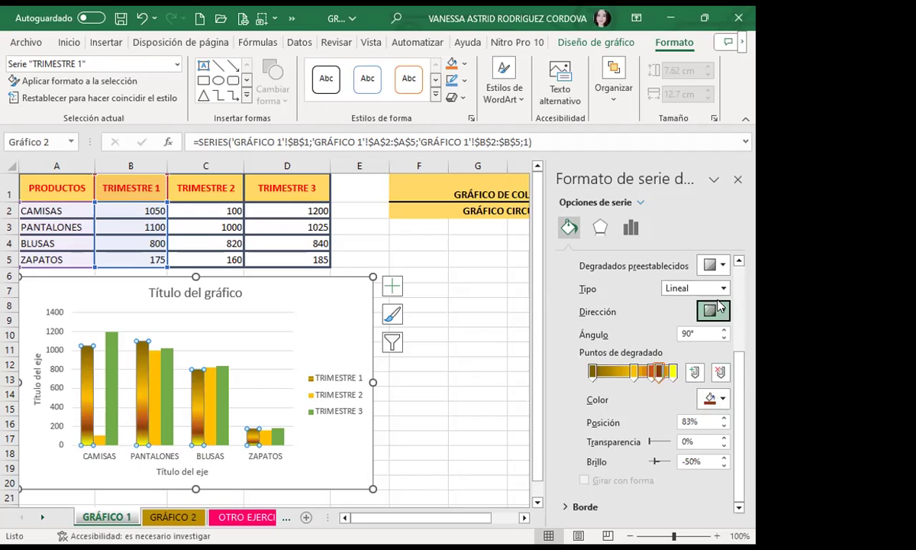
left_click(656, 370)
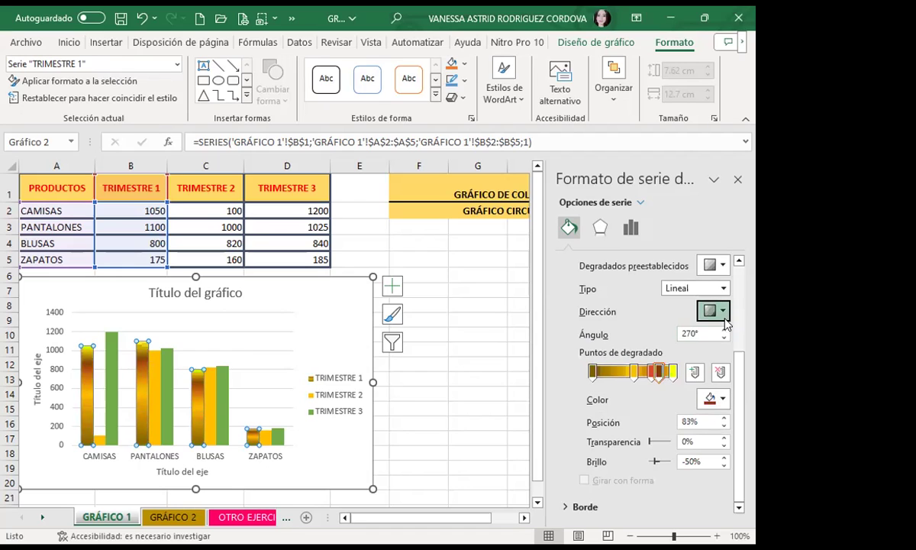
left_click(714, 311)
left_click(636, 332)
left_click(717, 311)
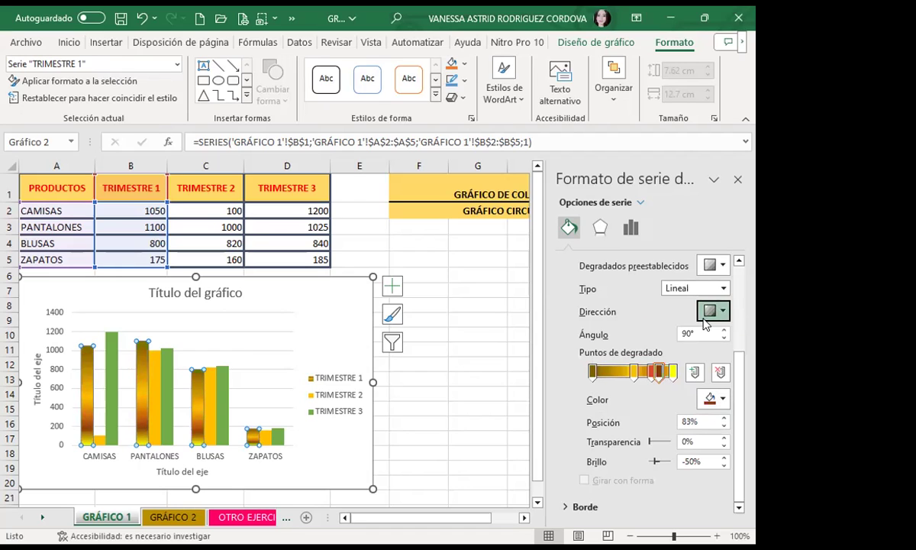
left_click(610, 348)
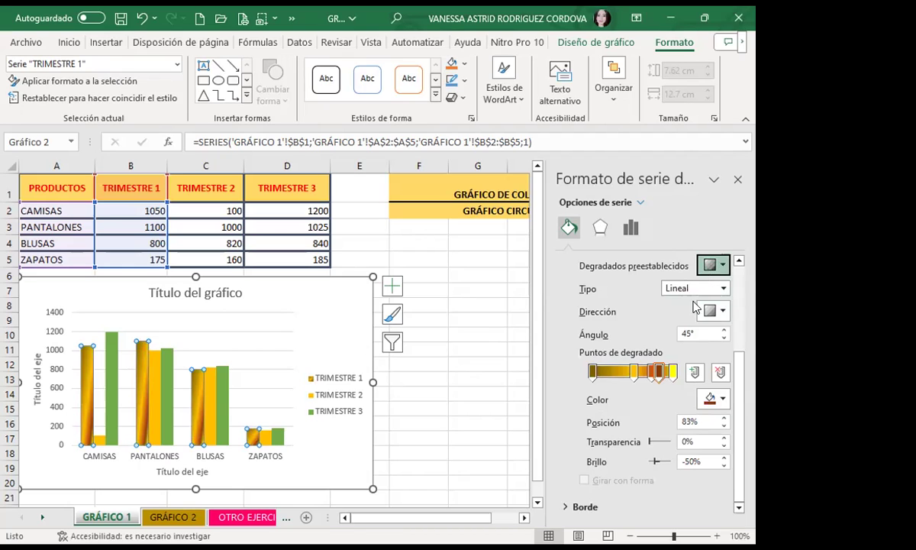
left_click(718, 265)
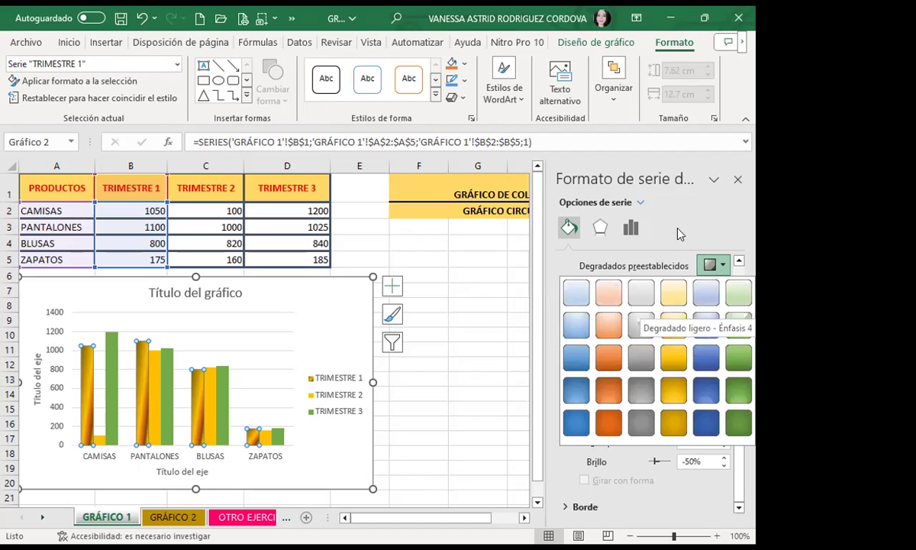
key("Escape")
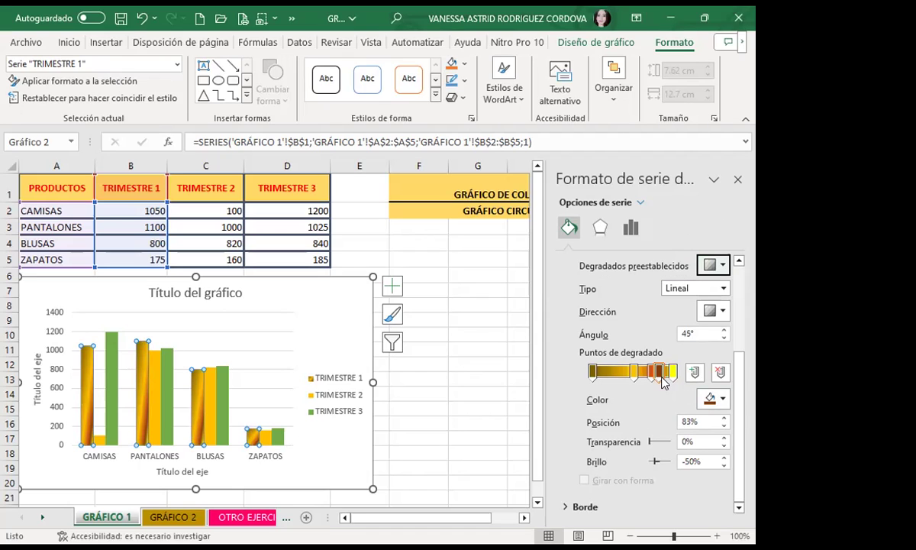
- Give the TRIMESTRE 3 bars a grey stone texture fill and bring up the picture-insert options
left_click(107, 357)
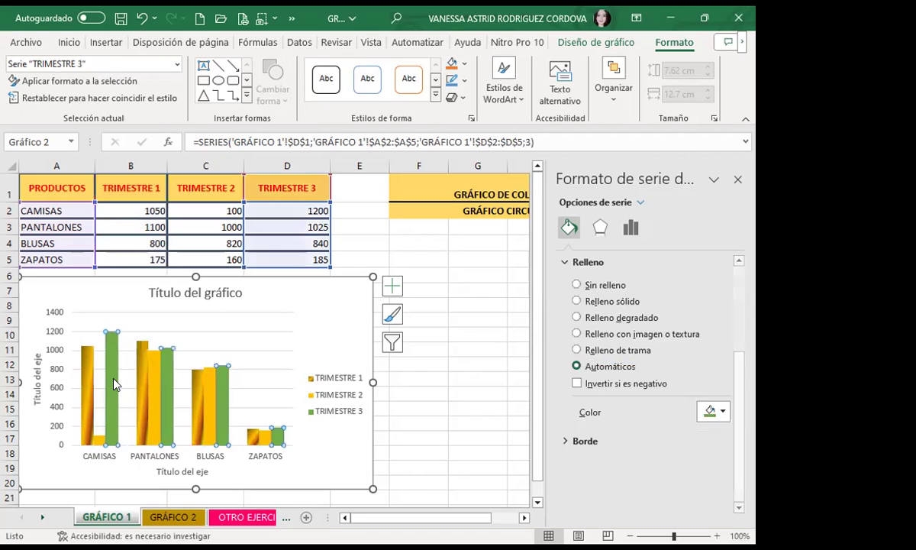
left_click(576, 333)
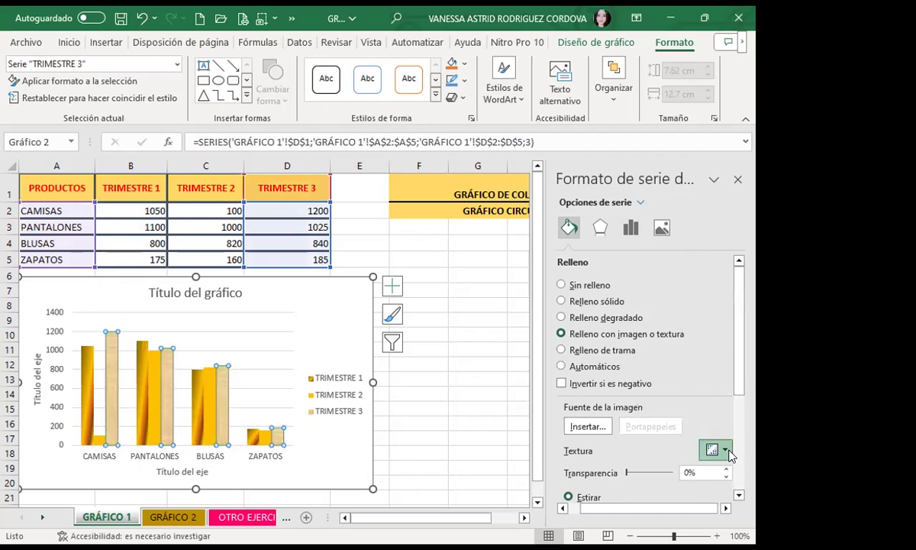
left_click(729, 452)
left_click(683, 339)
left_click(721, 445)
left_click(521, 333)
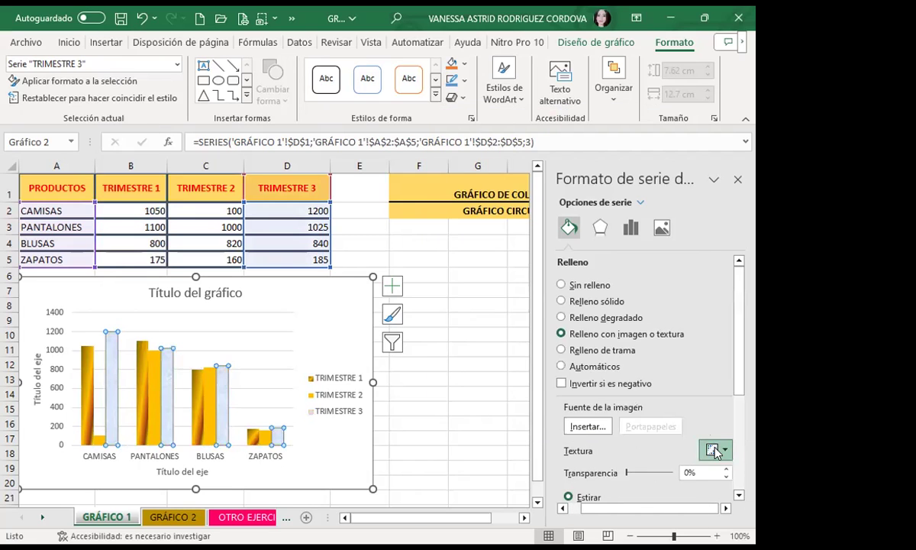
left_click(716, 452)
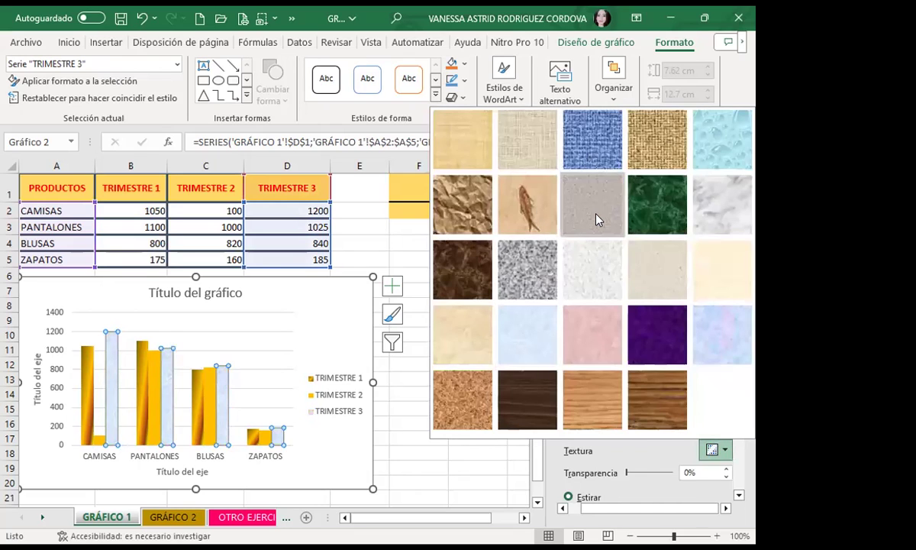
left_click(597, 219)
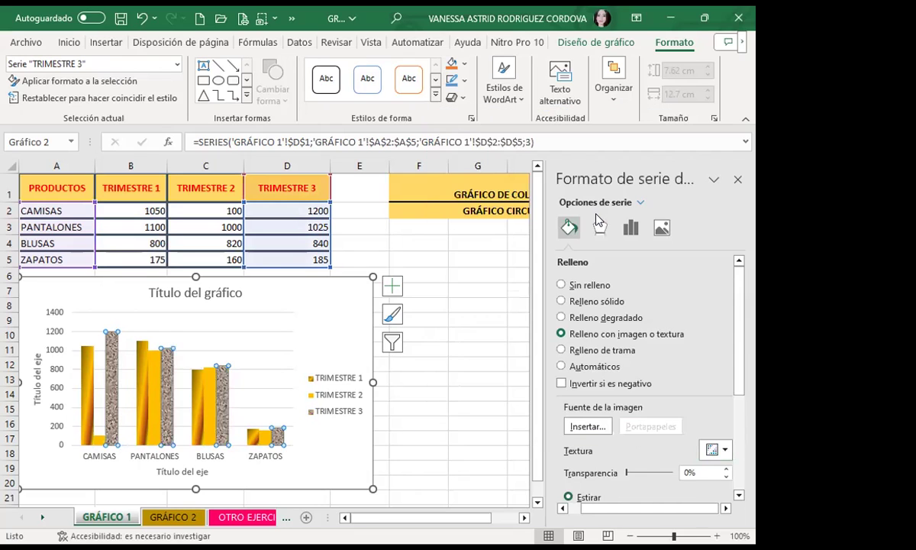
left_click(585, 426)
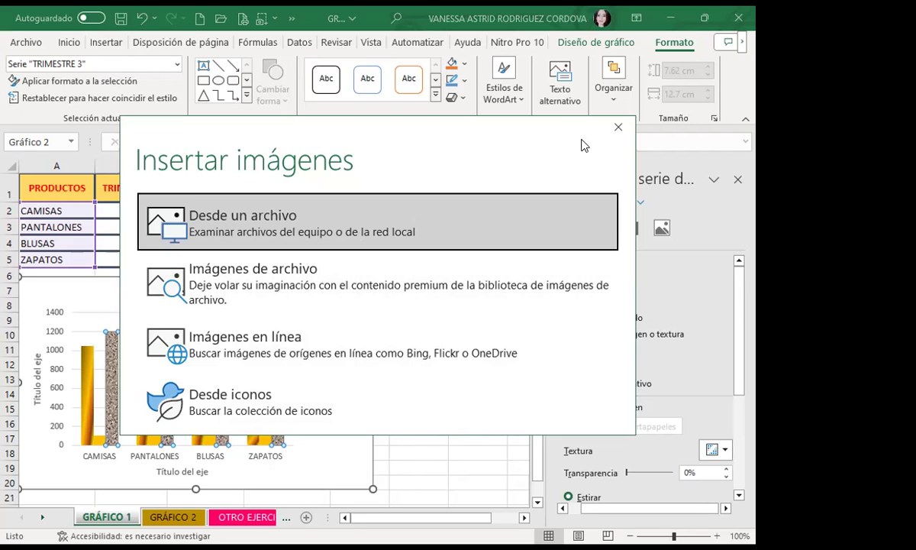
- Close the picture-insert dialog and briefly try a light-blue texture on TRIMESTRE 3
left_click(616, 129)
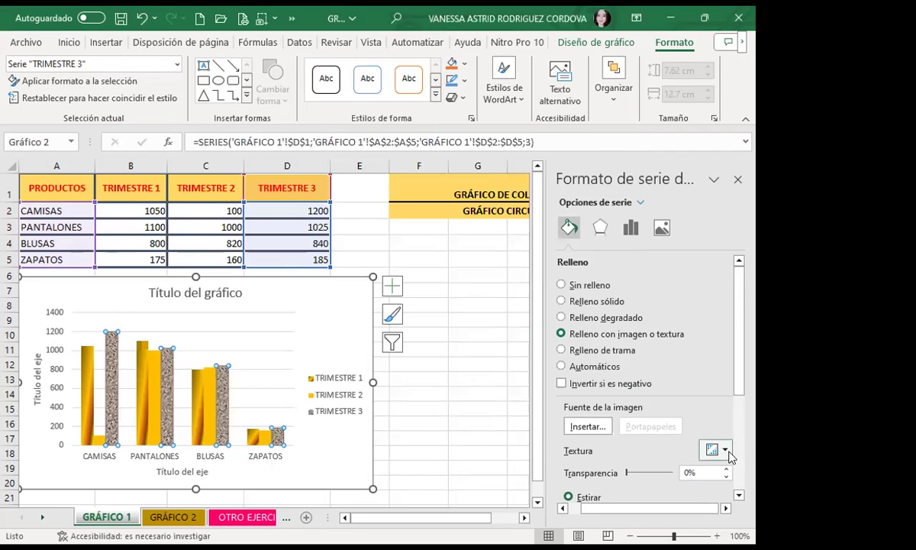
left_click(729, 456)
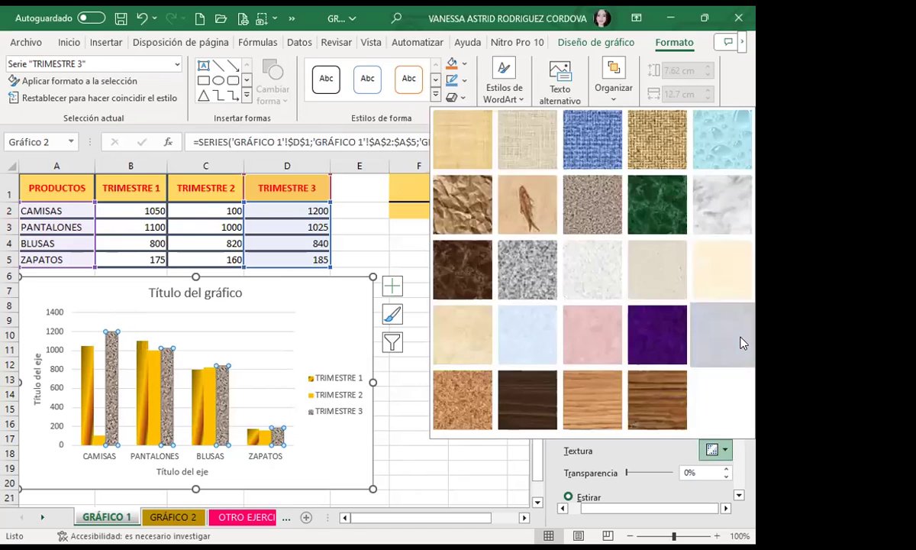
left_click(688, 340)
left_click(725, 449)
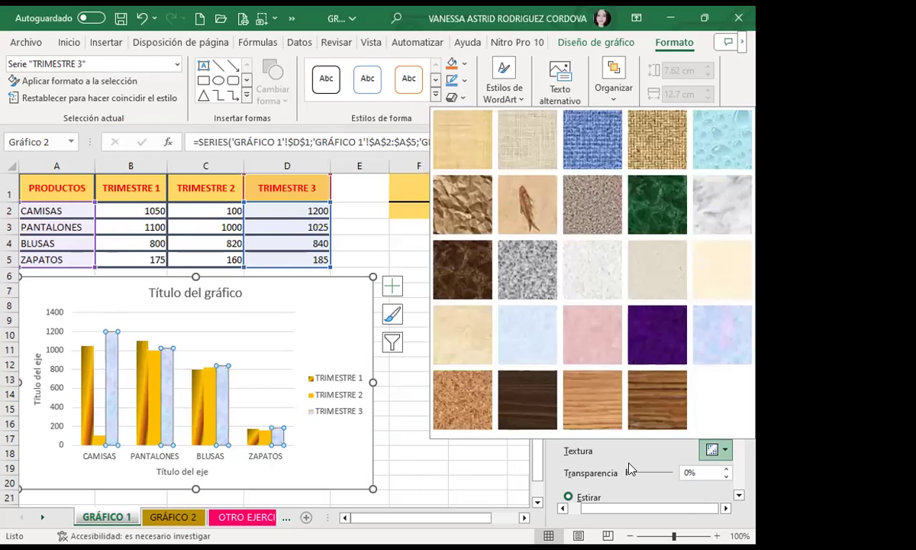
left_click(505, 457)
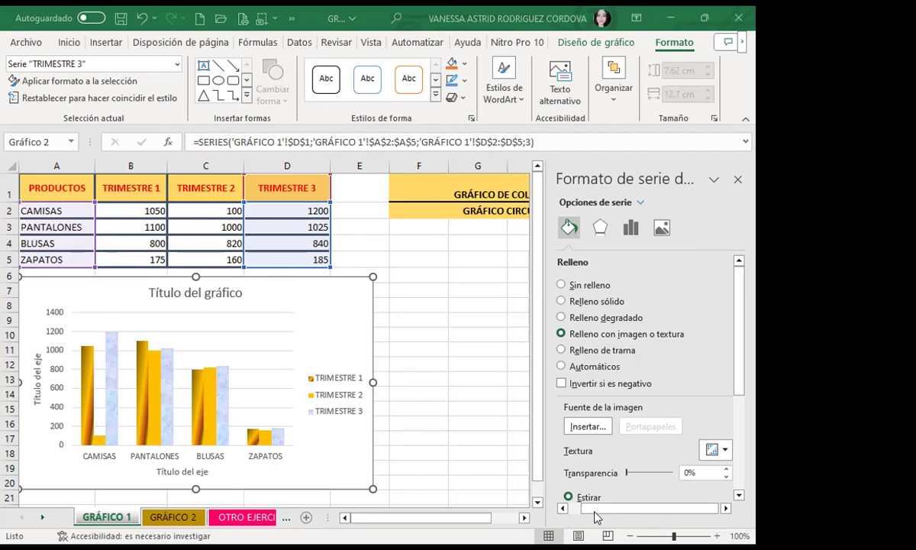
left_click_drag(620, 513, 636, 511)
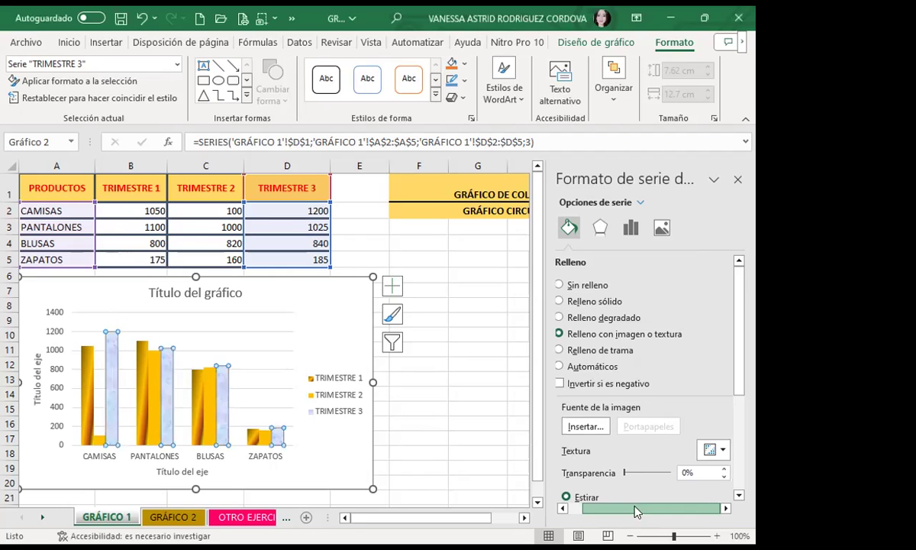
left_click_drag(706, 510, 704, 507)
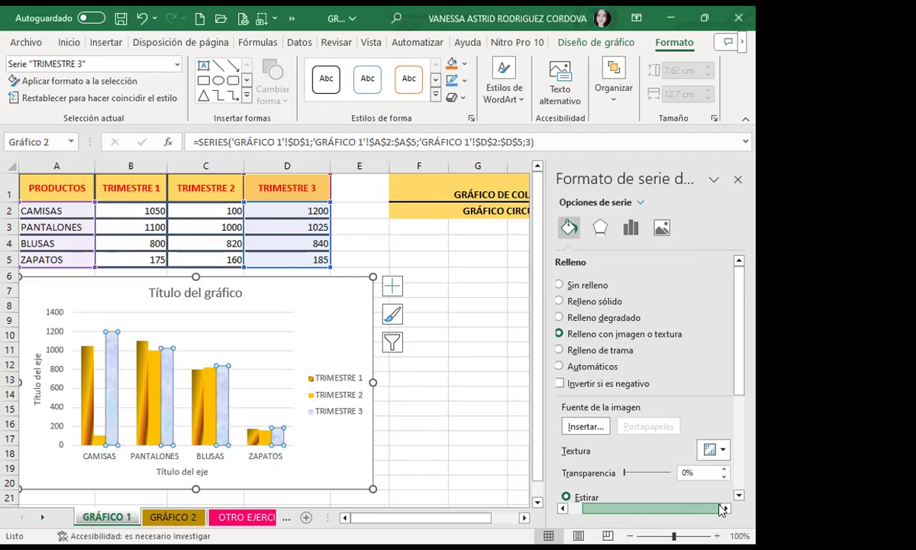
- Try the lavender and water-drop textures, settling on grey granite for TRIMESTRE 3
left_click(725, 450)
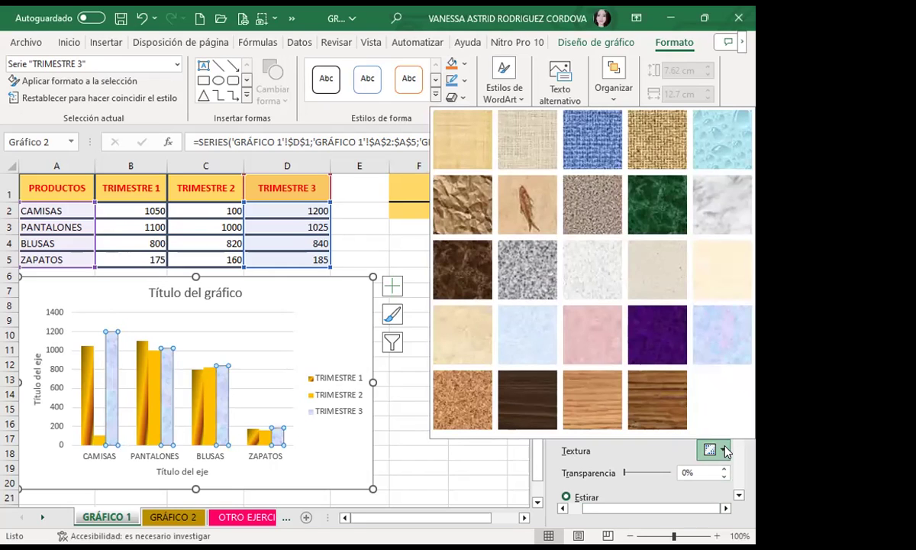
left_click(726, 328)
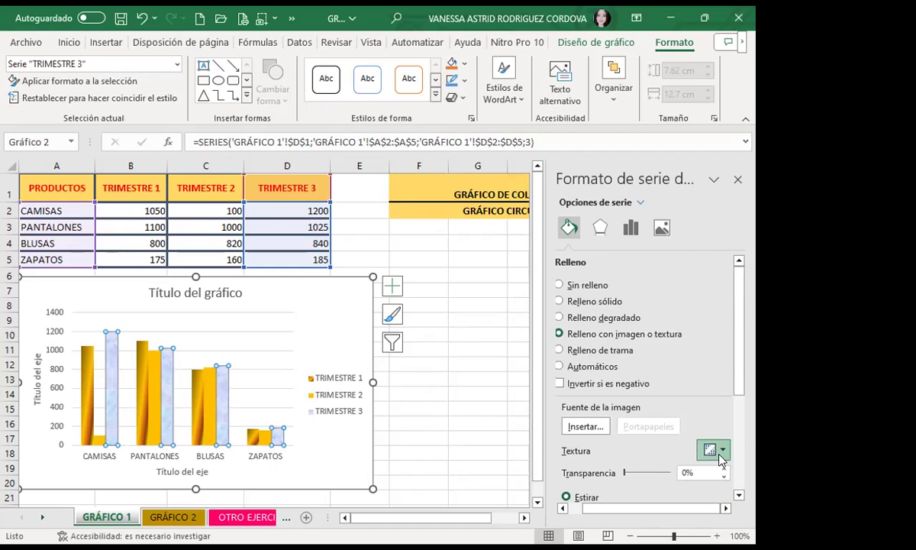
left_click(721, 452)
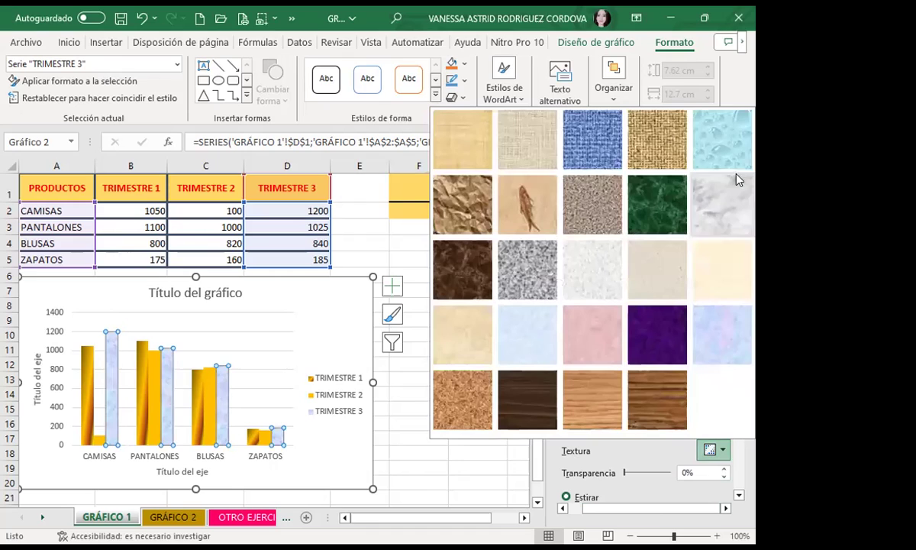
left_click(722, 138)
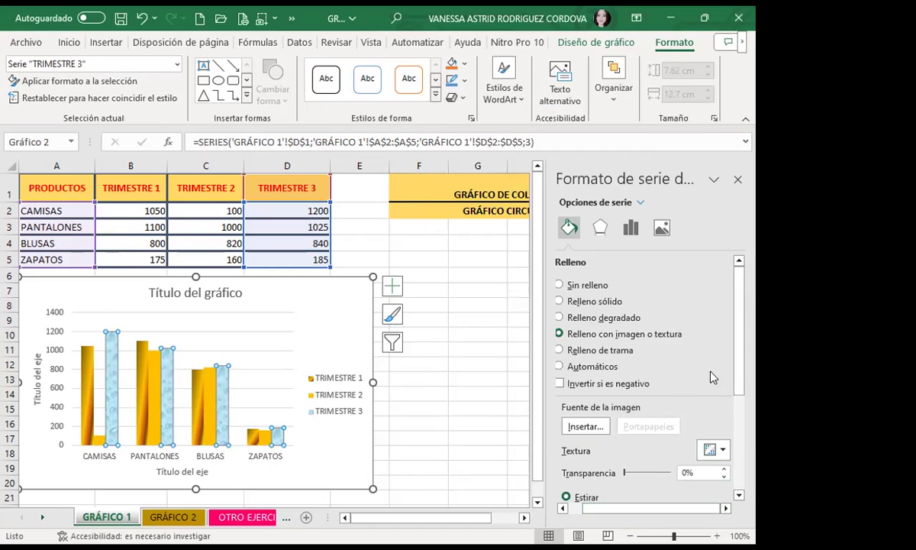
left_click(724, 454)
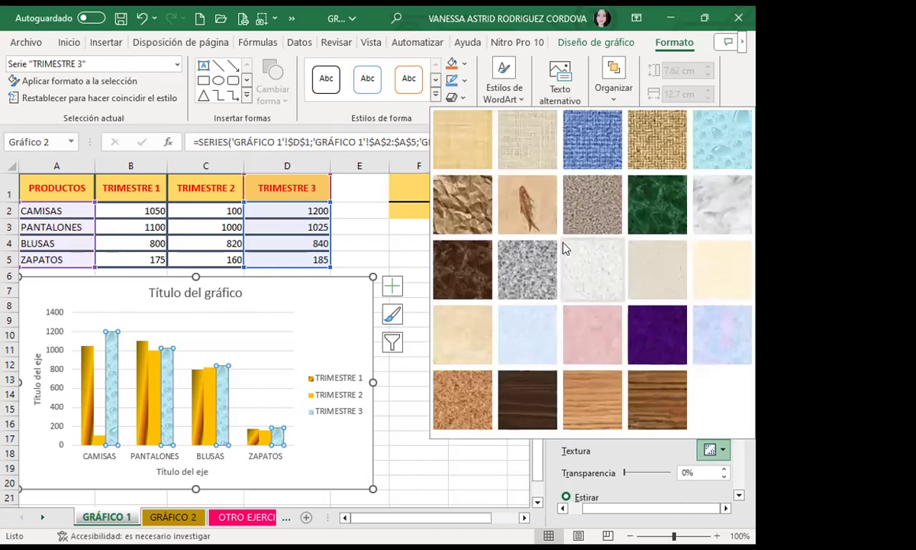
left_click(508, 283)
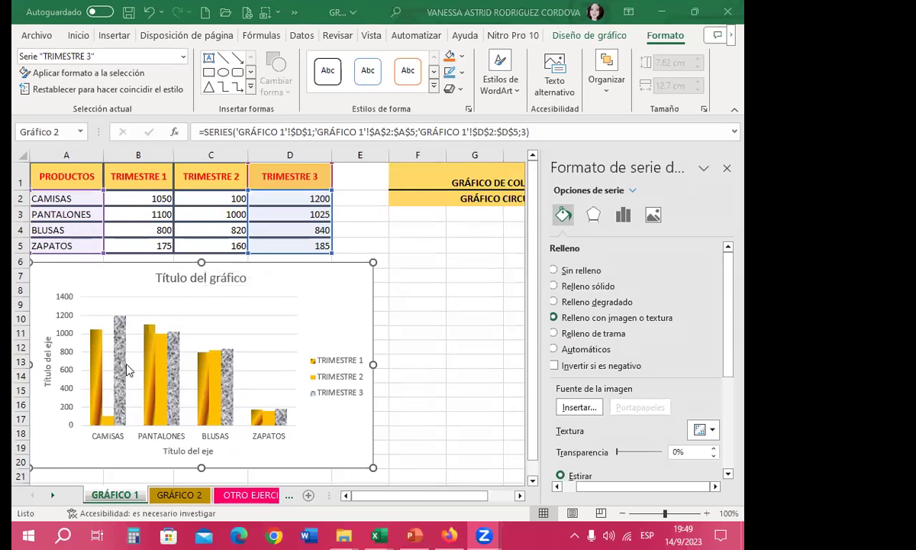
left_click(114, 381)
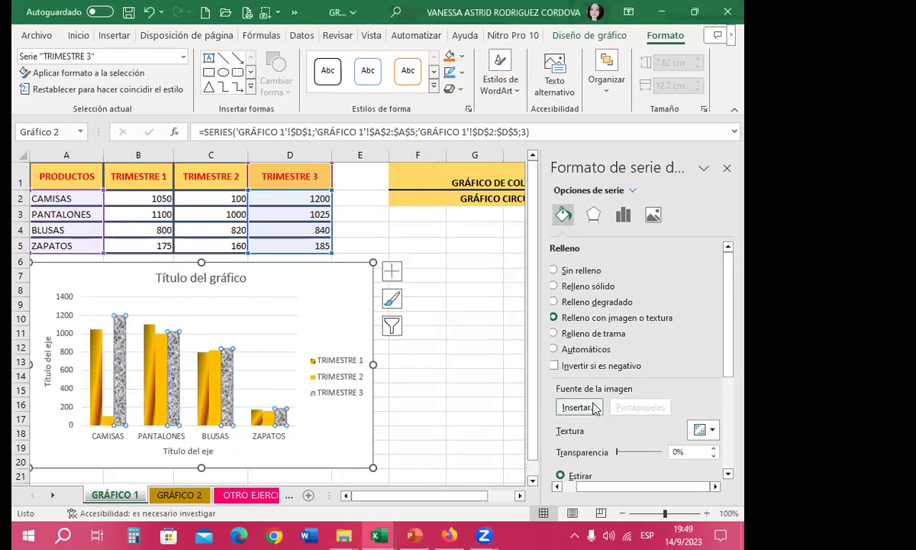
- Open the picture-insert options, cancel an online search, and choose to insert from a file
left_click(583, 408)
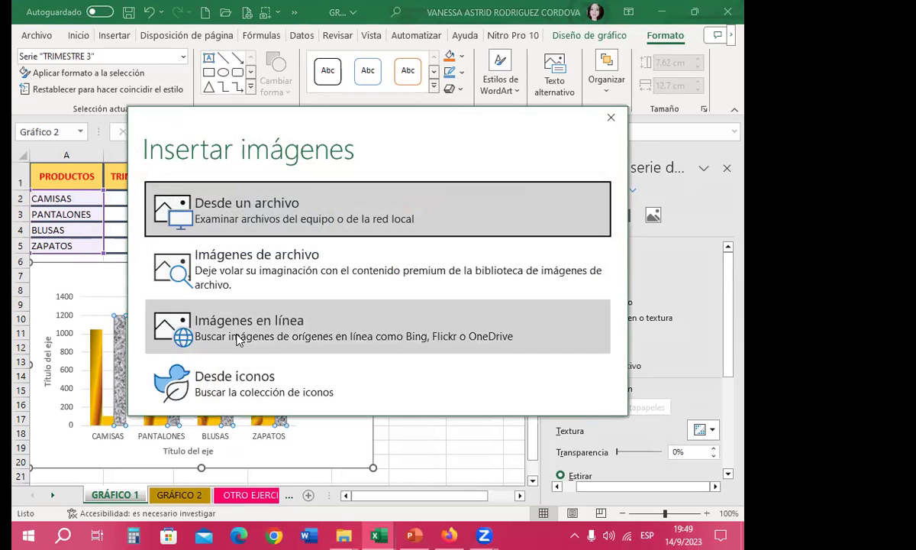
left_click(243, 336)
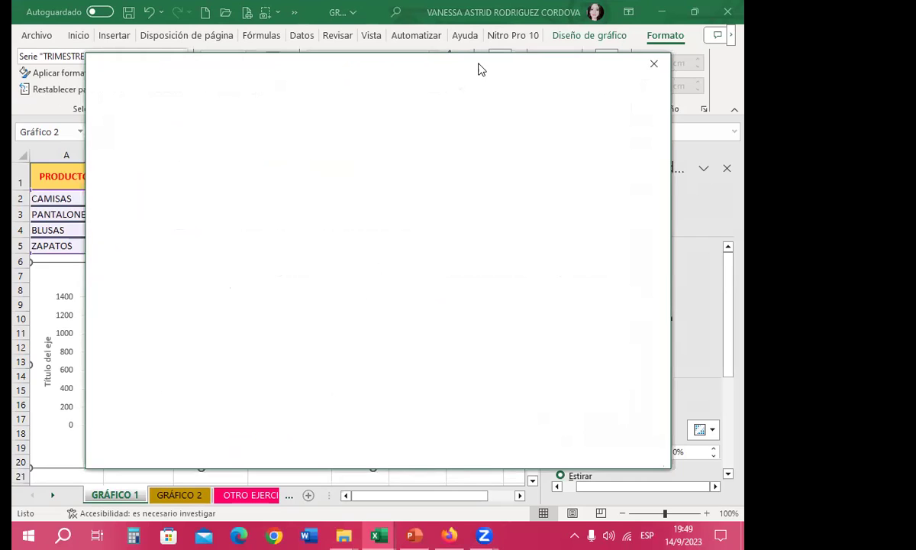
key("Escape")
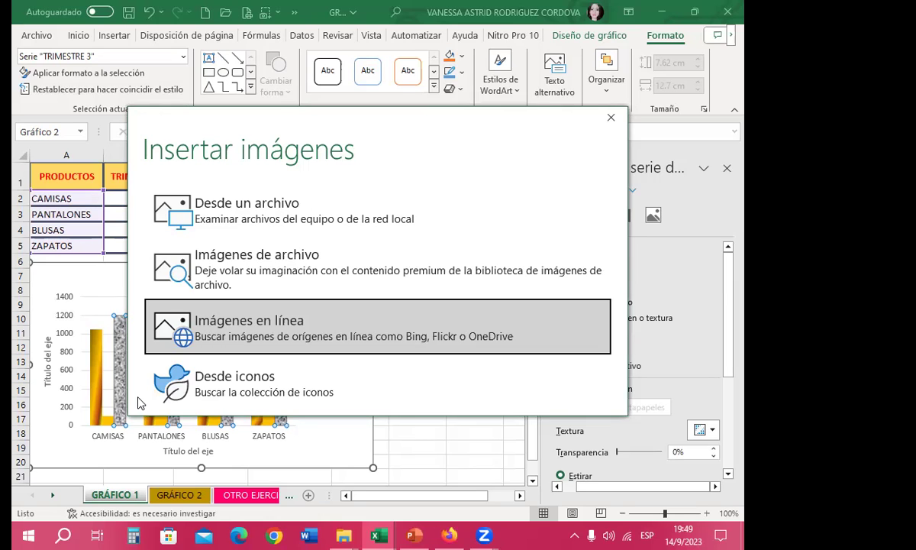
left_click(268, 216)
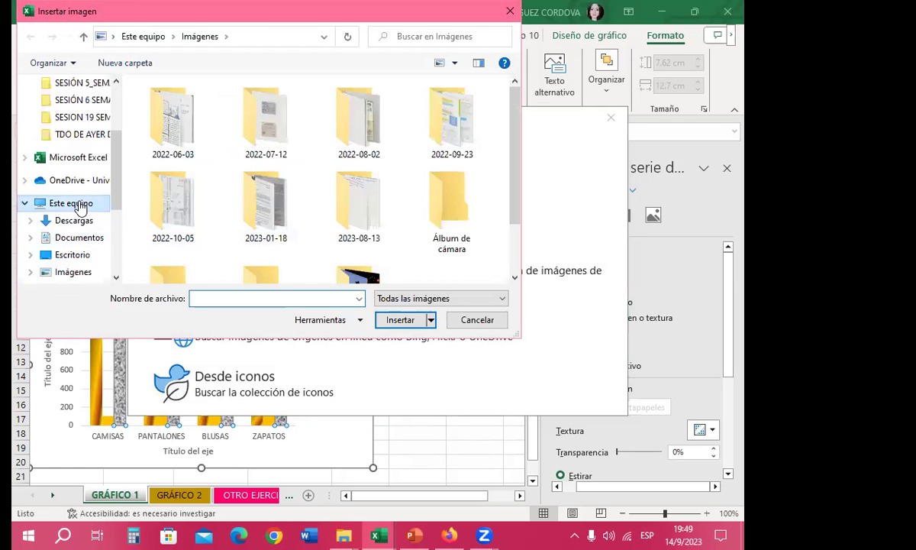
- Browse C: > Archivos de programa > Microsoft Office > root > CLIPART > PUB60COR
left_click(76, 203)
scroll(256, 237, "down", 2)
double_click(214, 231)
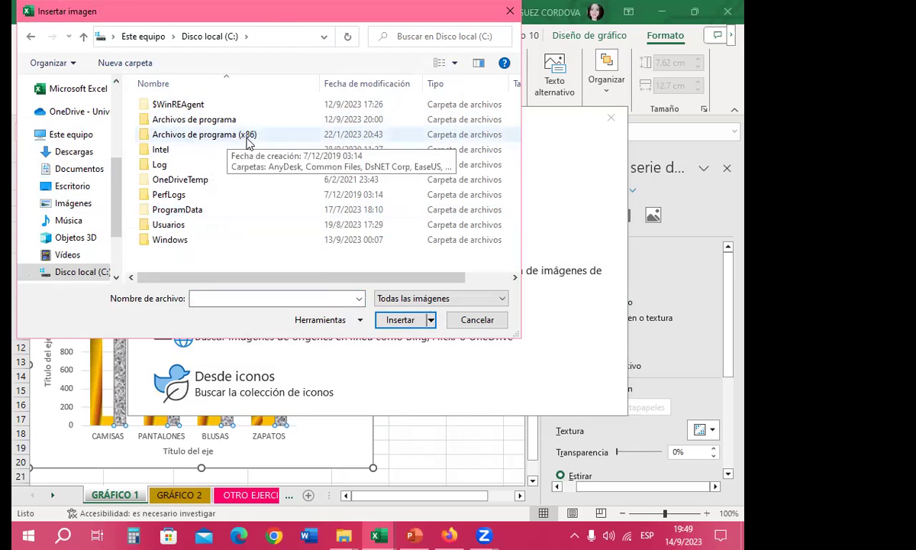
double_click(210, 125)
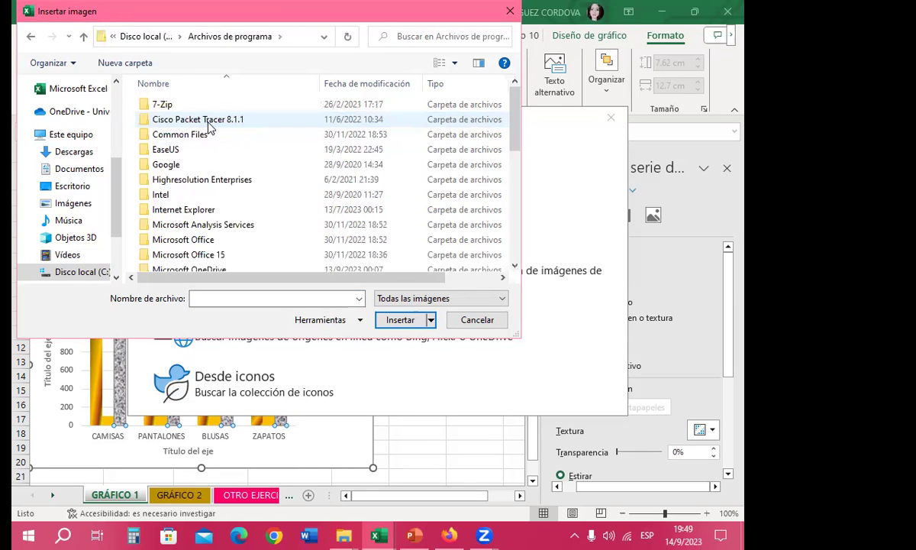
scroll(206, 221, "down", 2)
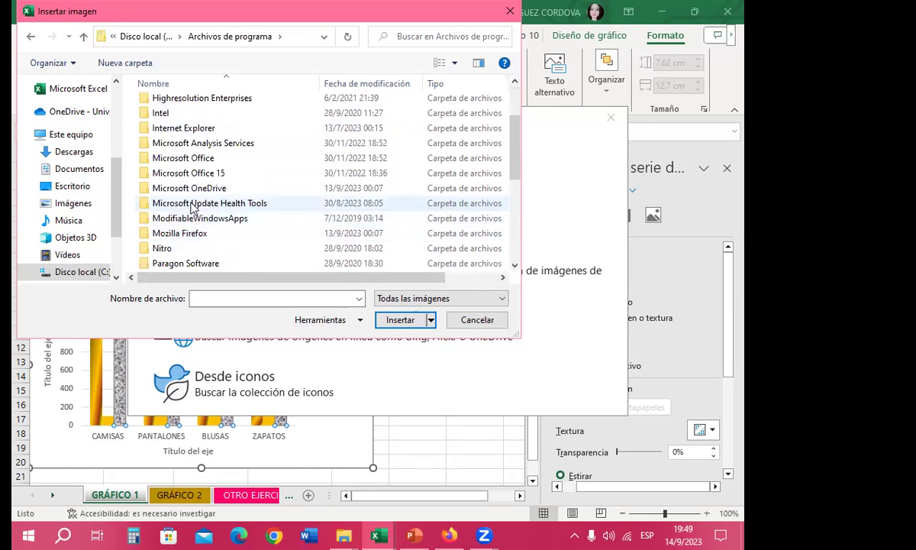
double_click(181, 158)
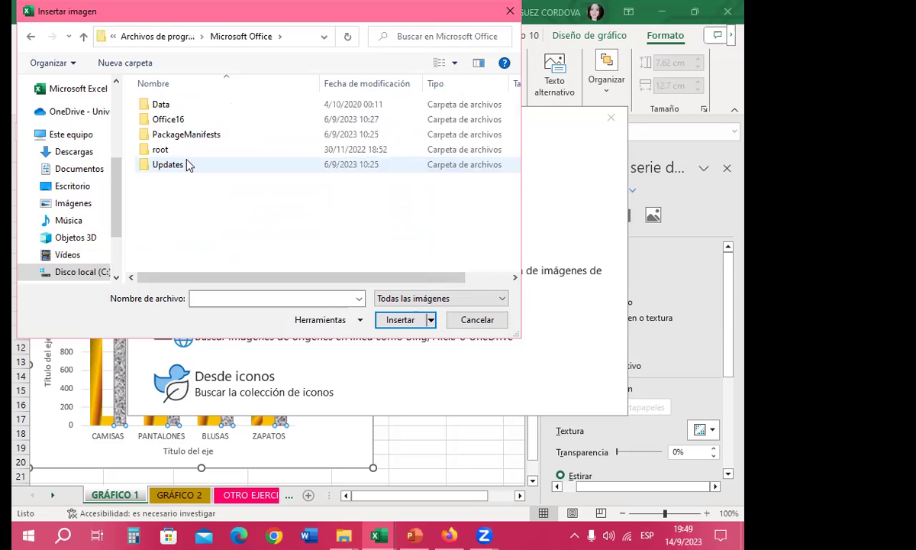
double_click(163, 150)
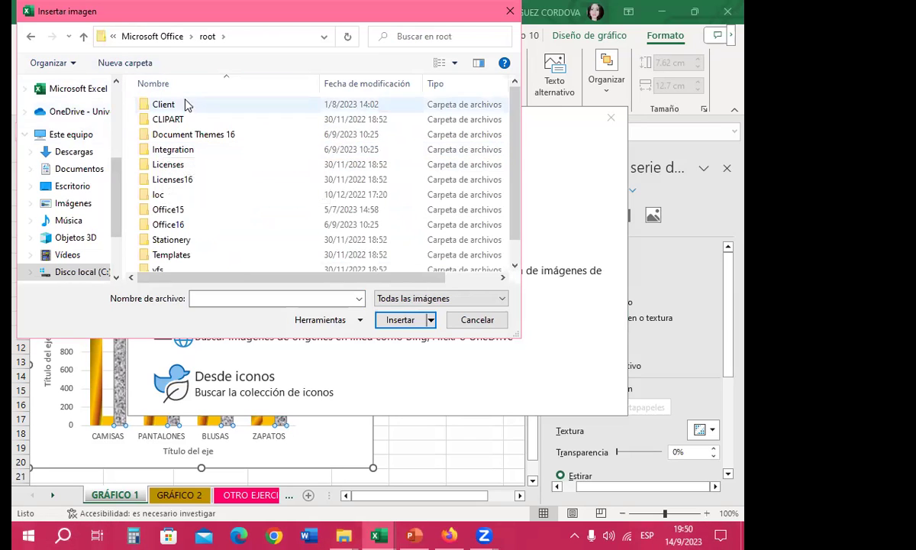
double_click(180, 120)
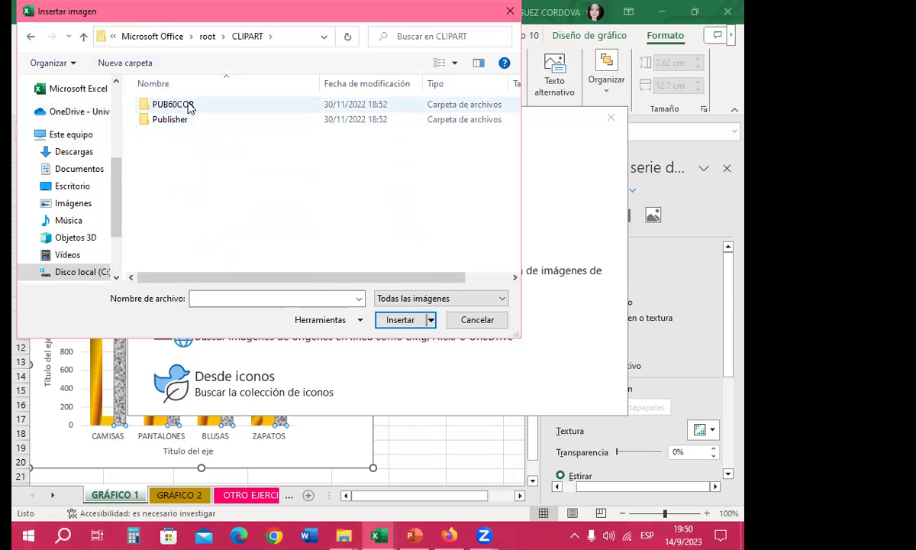
double_click(190, 106)
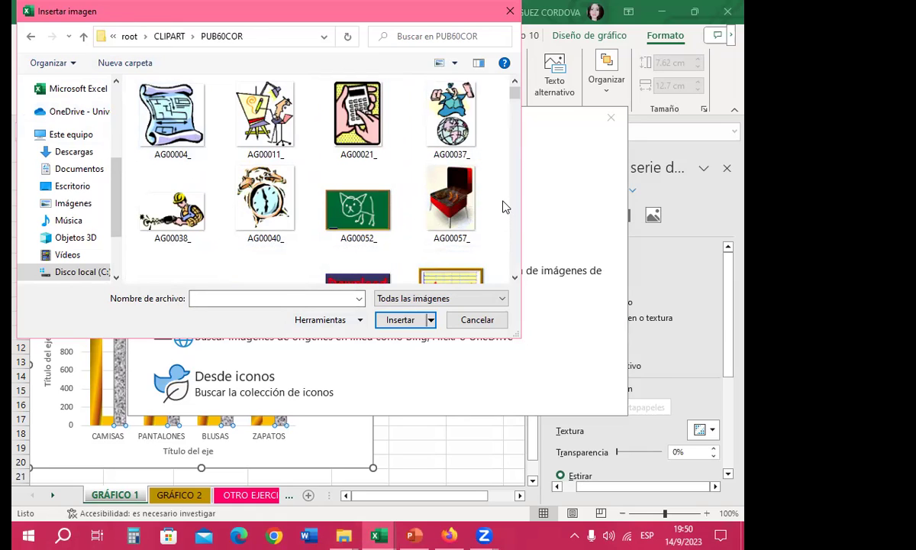
- Scroll through the PUB60COR clip-art thumbnails looking for a suitable fill picture
scroll(389, 160, "down", 3)
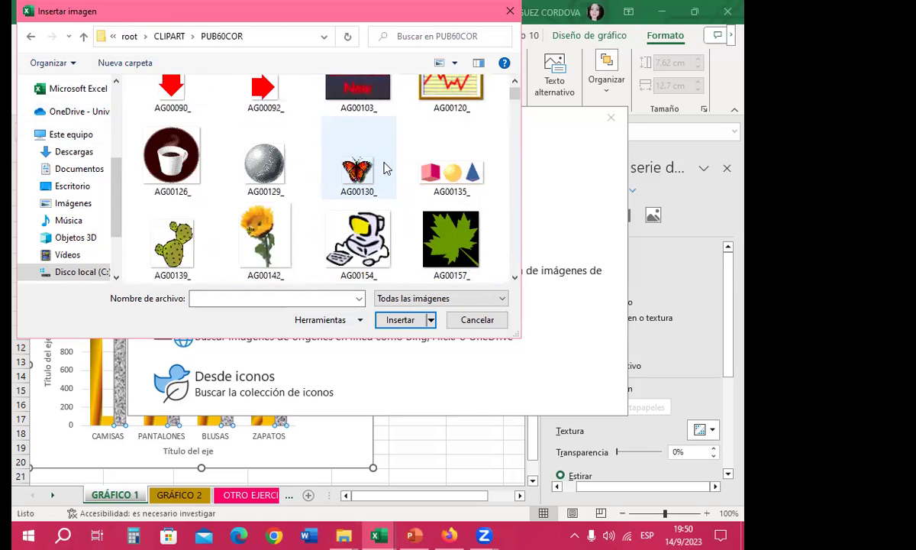
scroll(384, 168, "down", 5)
scroll(384, 168, "down", 5)
scroll(384, 168, "down", 5)
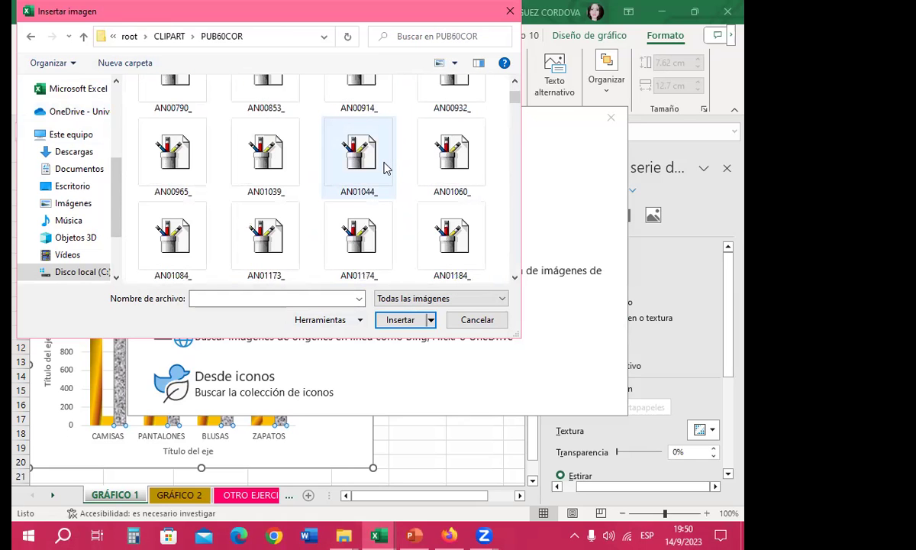
scroll(384, 168, "down", 5)
scroll(384, 168, "down", 5)
scroll(384, 168, "down", 5)
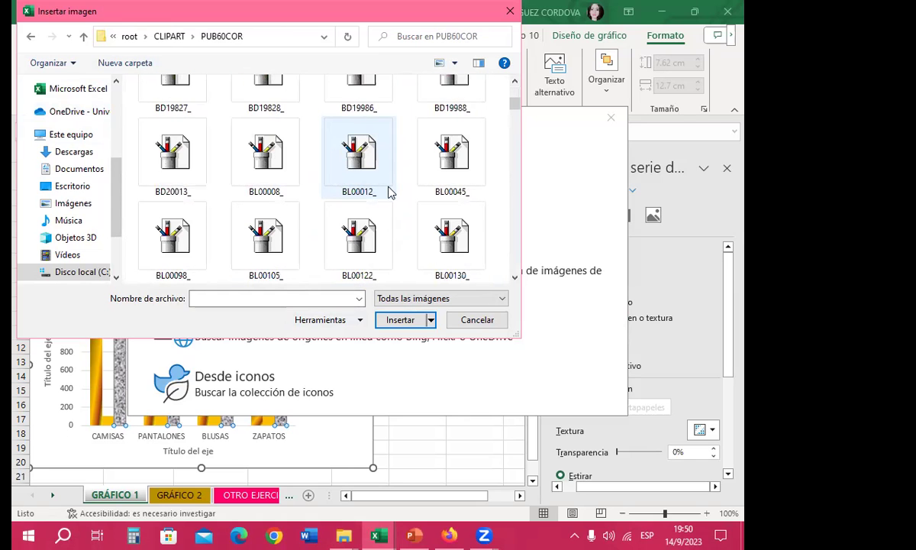
scroll(389, 191, "down", 5)
scroll(297, 187, "up", 1)
scroll(370, 203, "down", 3)
scroll(371, 217, "down", 2)
scroll(327, 217, "down", 2)
scroll(328, 217, "down", 3)
scroll(327, 217, "down", 3)
scroll(326, 217, "down", 3)
scroll(326, 217, "down", 3)
scroll(326, 216, "down", 3)
scroll(326, 215, "down", 3)
scroll(321, 210, "down", 3)
scroll(322, 210, "down", 3)
scroll(321, 210, "down", 3)
scroll(321, 210, "down", 3)
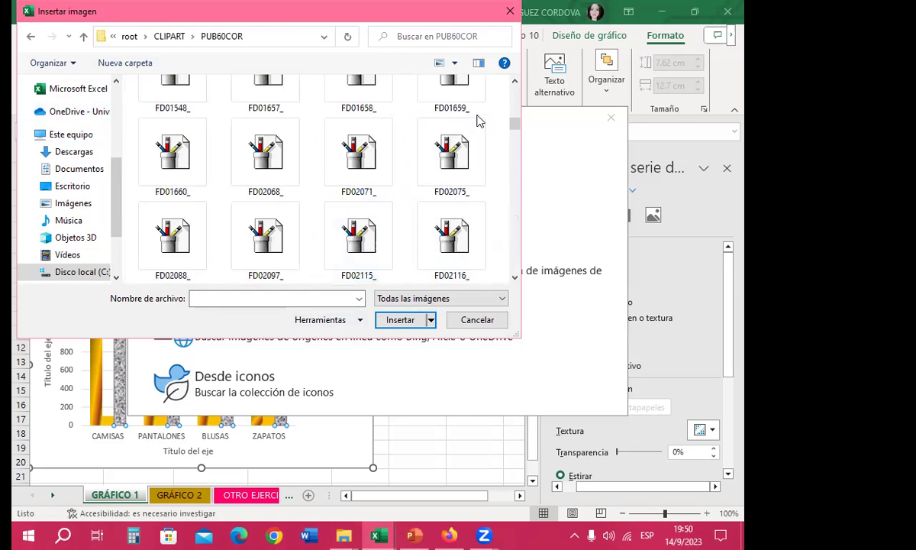
left_click_drag(514, 125, 515, 177)
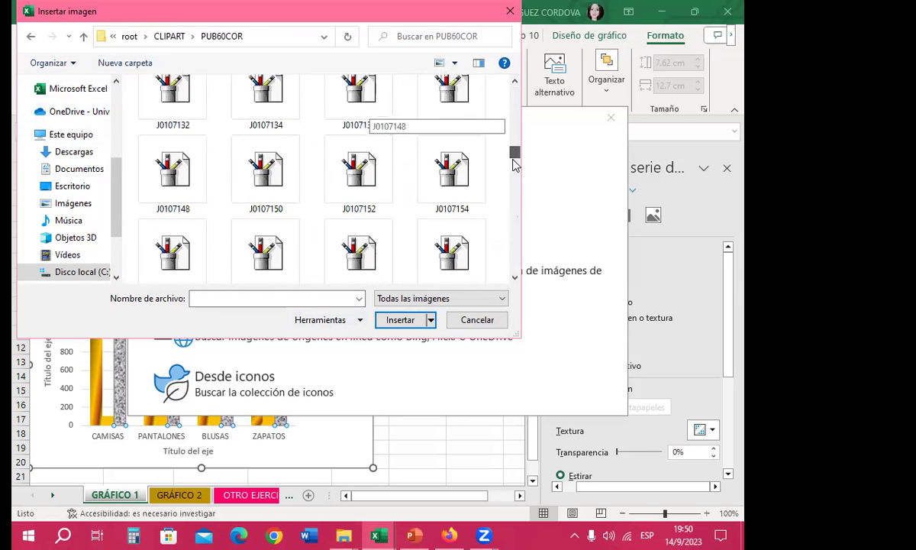
mouse_move(515, 177)
left_mouse_down()
mouse_move(515, 151)
mouse_move(518, 191)
left_mouse_up()
scroll(425, 203, "down", 3)
scroll(443, 191, "down", 3)
scroll(504, 172, "down", 3)
scroll(514, 164, "down", 3)
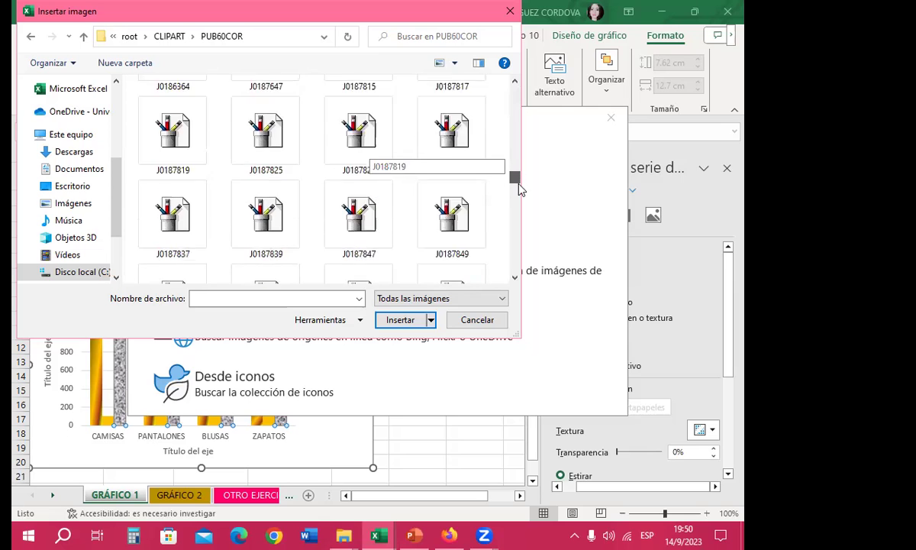
scroll(263, 168, "down", 3)
scroll(487, 207, "down", 3)
left_click_drag(515, 188, 517, 206)
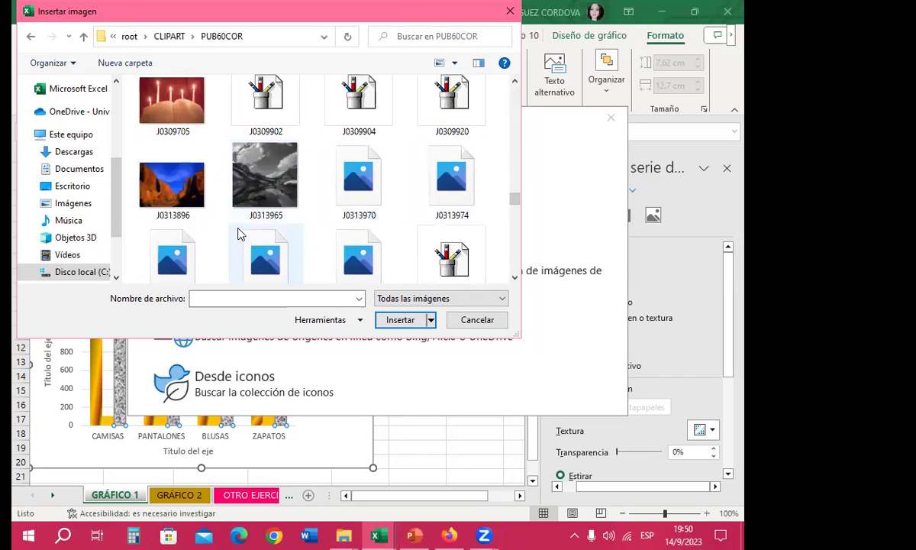
scroll(198, 197, "up", 3)
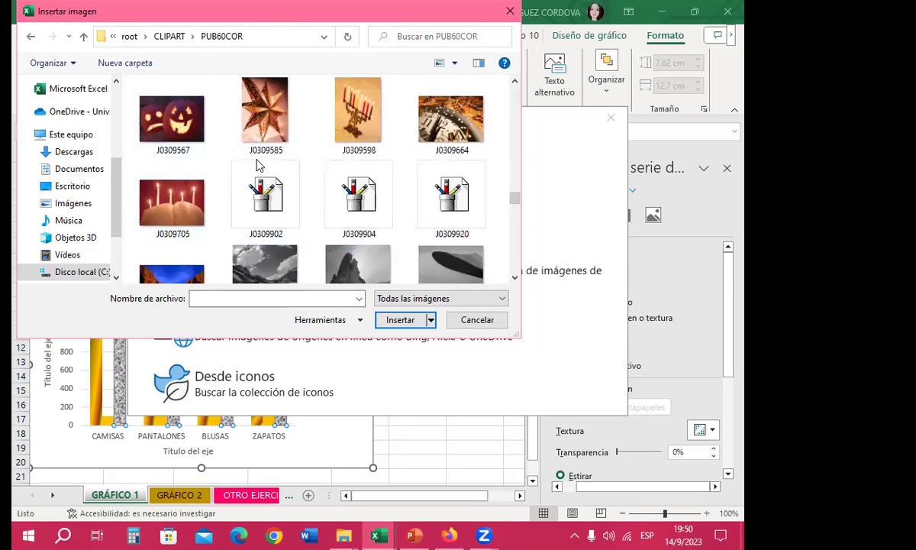
- Pick the star picture J0309585 and insert it as the TRIMESTRE 3 fill
left_click(159, 114)
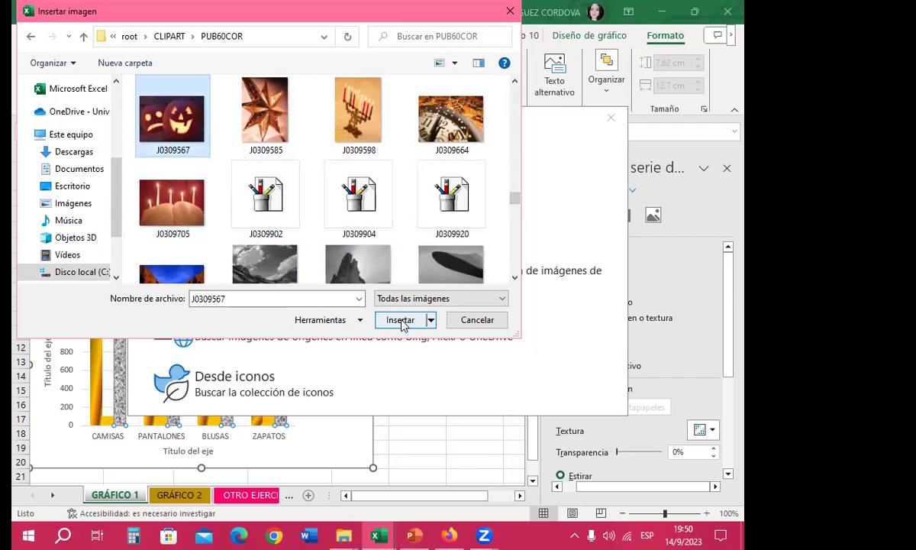
left_click(263, 107)
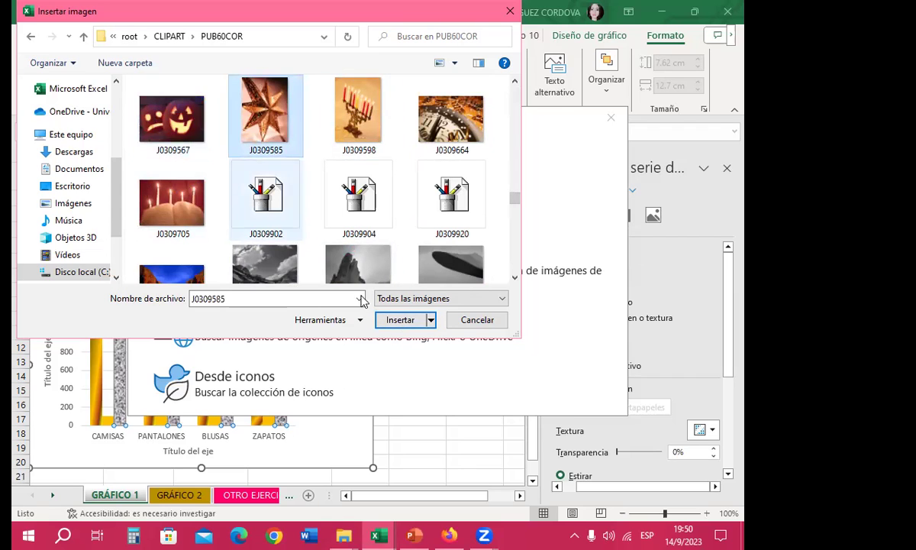
left_click(395, 324)
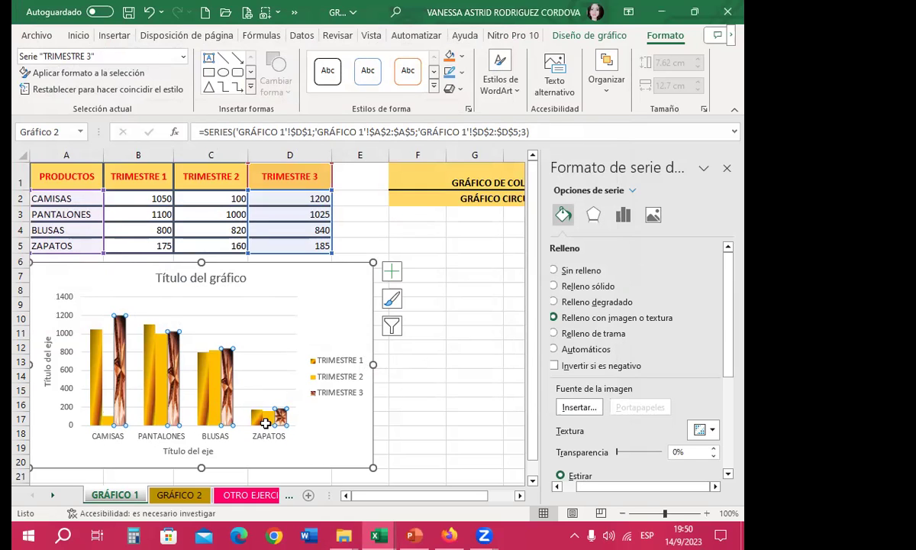
- Select the empty chart area to show the Formato del área del gráfico pane
left_click(329, 302)
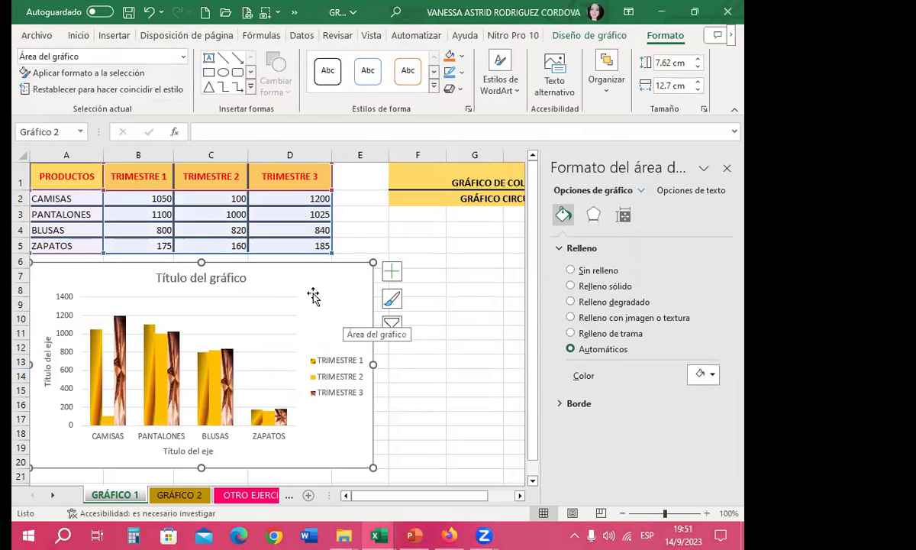
- Fill the whole chart area with the PH02470U night-scene picture from a file
left_click(571, 317)
left_click(590, 393)
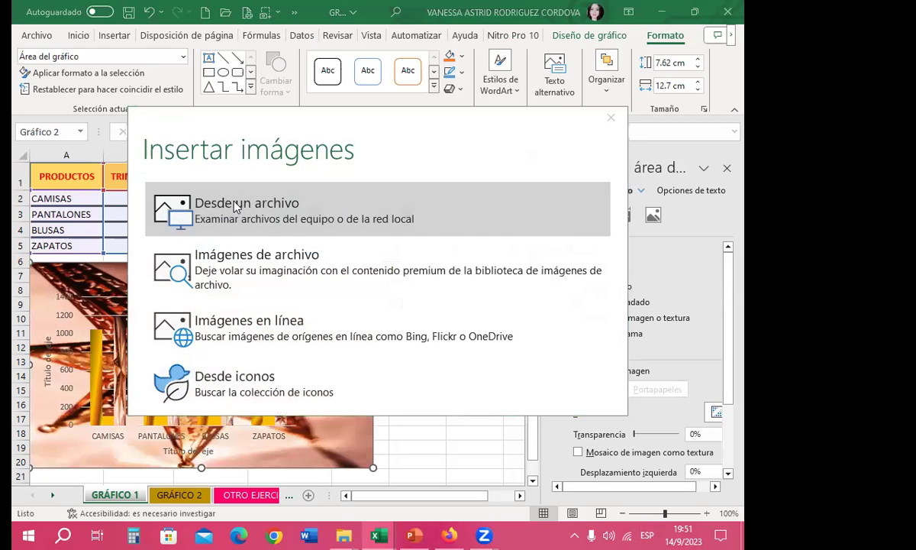
left_click(235, 205)
scroll(510, 102, "down", 1)
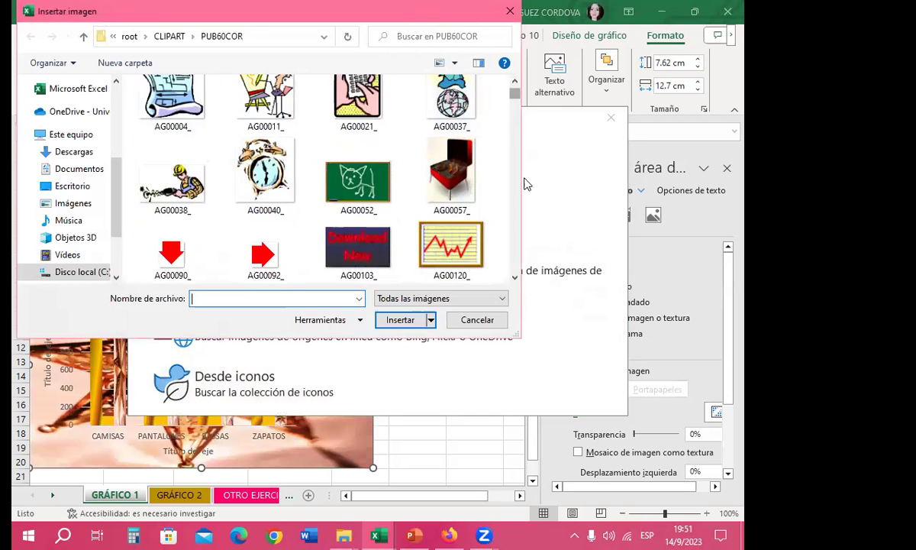
left_click_drag(514, 191, 519, 241)
scroll(279, 199, "up", 5)
scroll(280, 199, "up", 5)
scroll(279, 199, "up", 5)
scroll(280, 199, "up", 5)
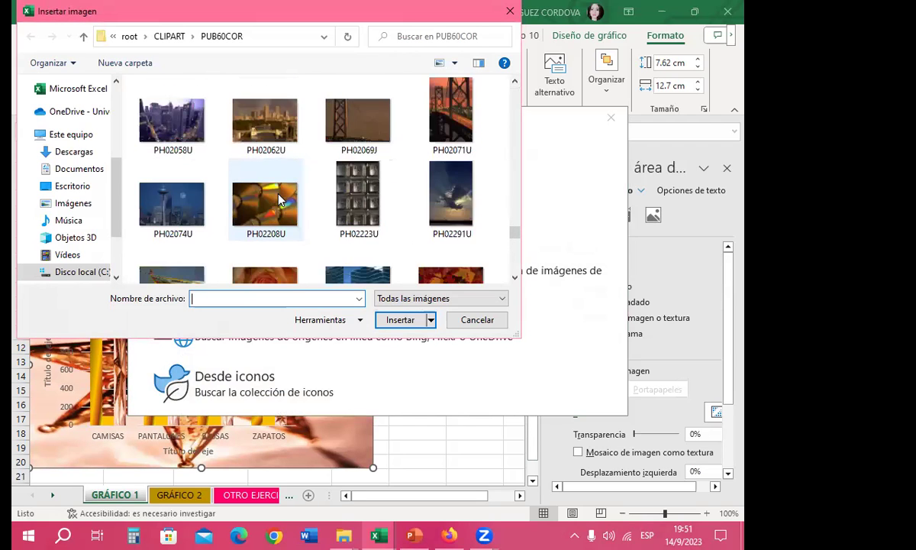
scroll(279, 199, "up", 1)
scroll(279, 199, "up", 1)
scroll(277, 198, "up", 1)
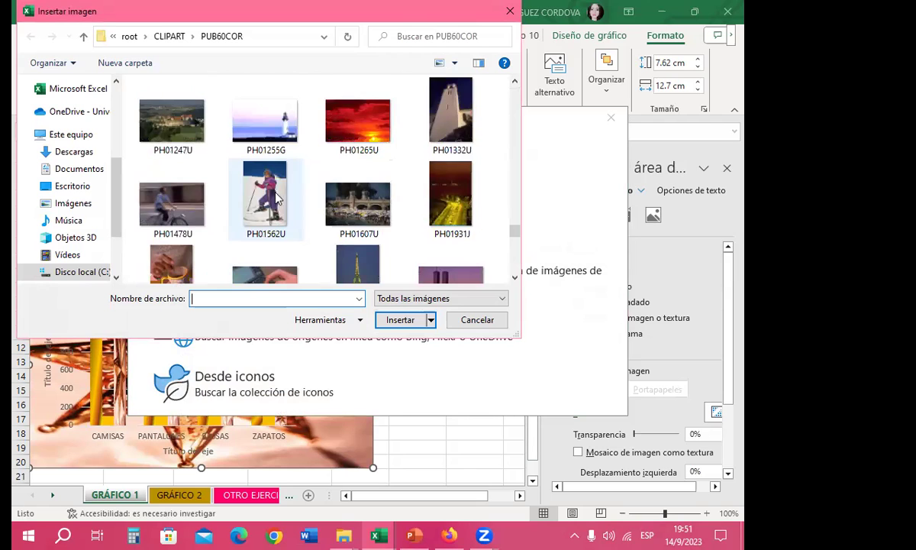
scroll(288, 216, "up", 2)
scroll(288, 216, "up", 3)
scroll(288, 220, "up", 1)
scroll(288, 220, "down", 2)
scroll(288, 218, "down", 3)
scroll(287, 217, "down", 2)
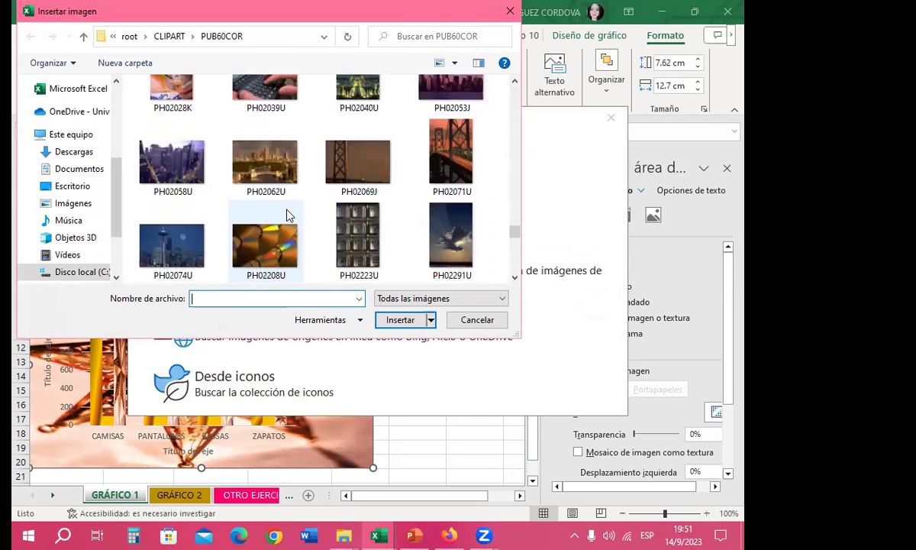
scroll(288, 215, "down", 3)
left_click(169, 155)
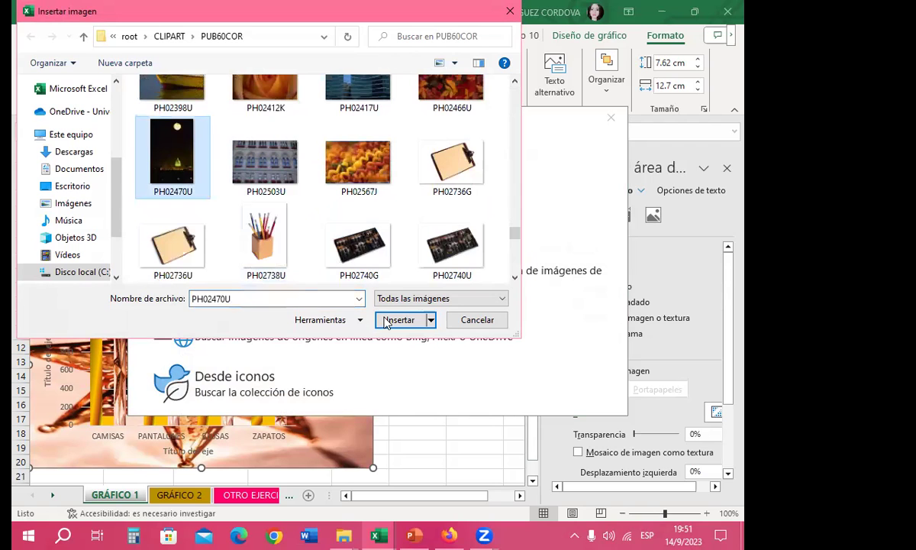
left_click(402, 325)
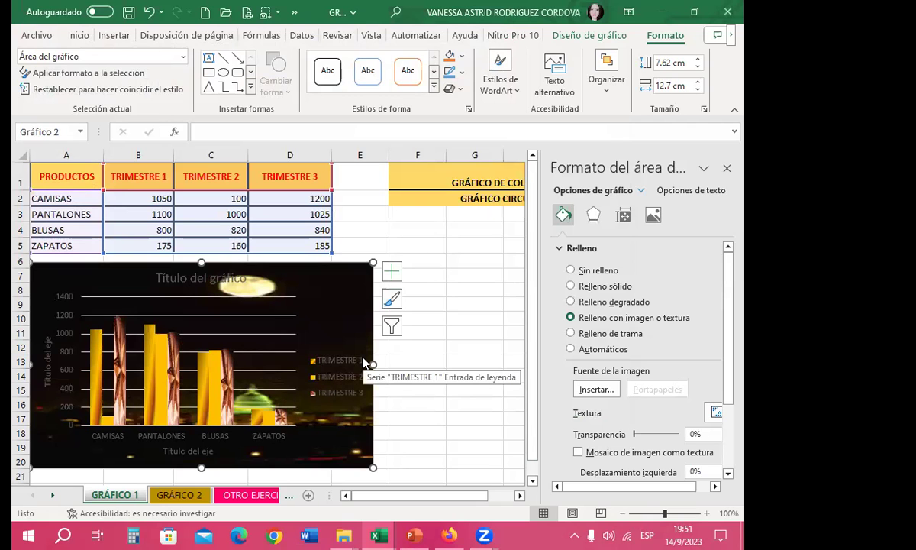
left_click(595, 389)
- Search online images for 'COLORES' and insert a colourful neon picture as the chart background
left_click(259, 326)
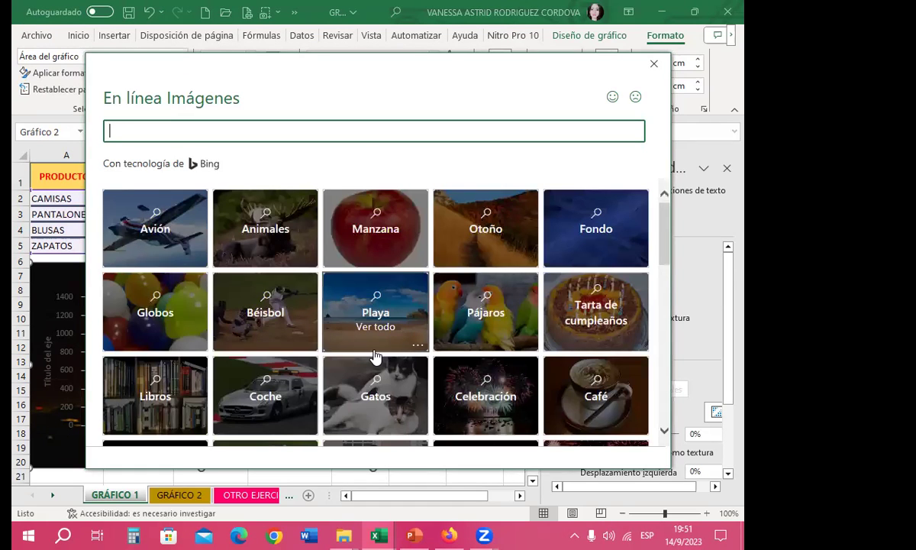
scroll(351, 367, "down", 2)
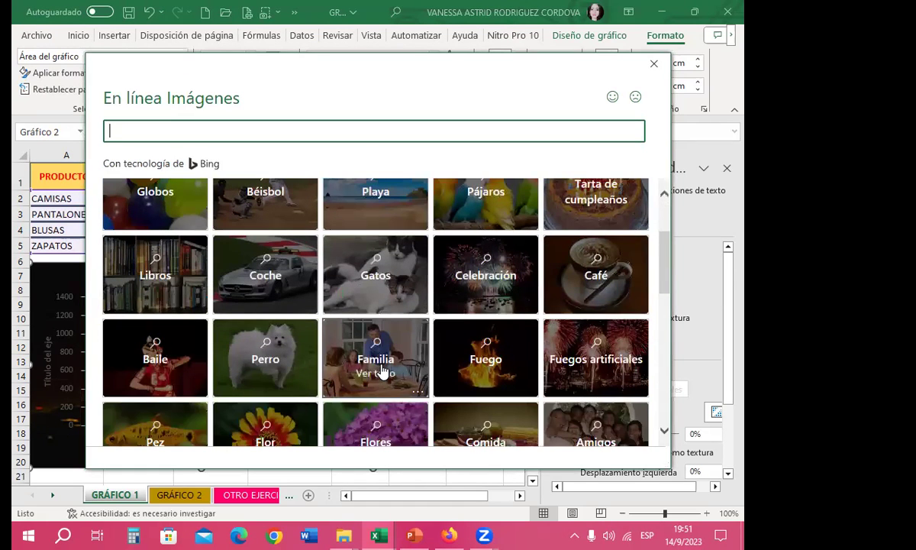
scroll(380, 369, "down", 2)
scroll(380, 369, "down", 1)
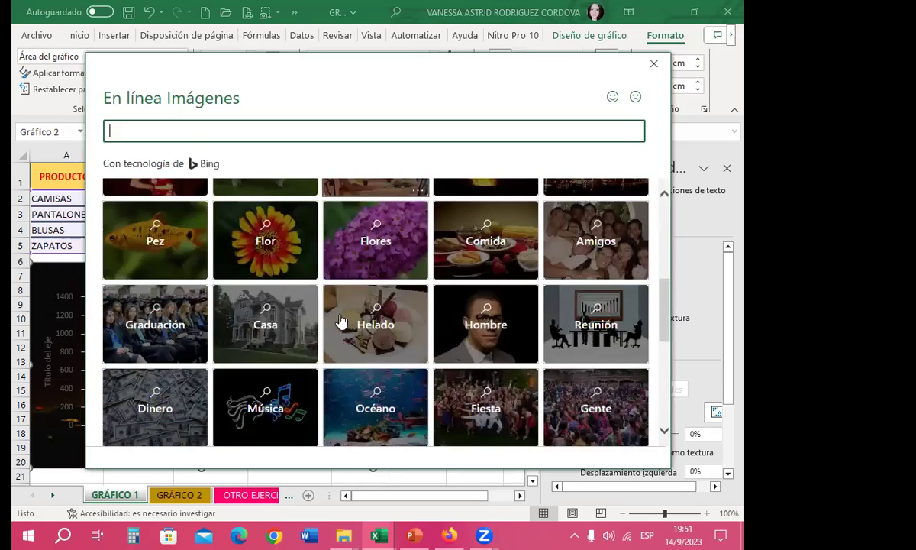
scroll(343, 320, "up", 3)
type("COLOR")
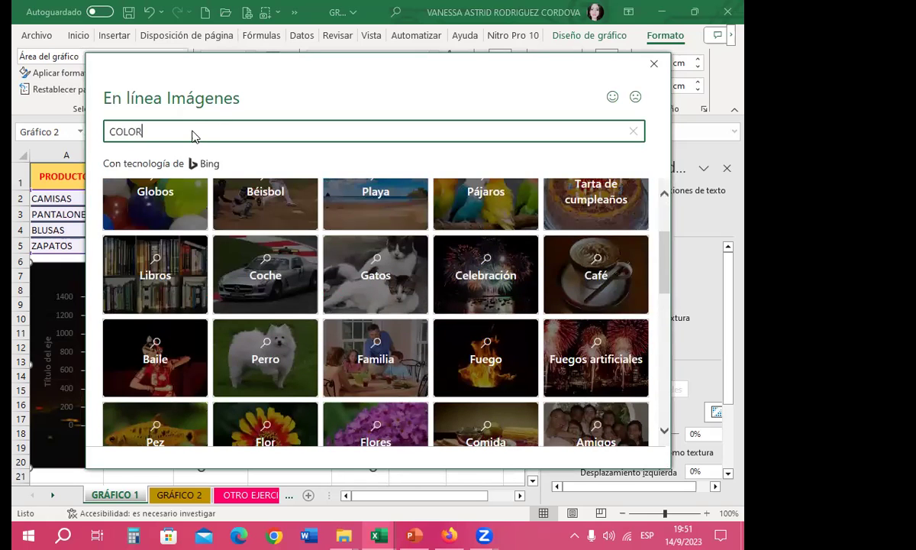
type("ES")
key("Return")
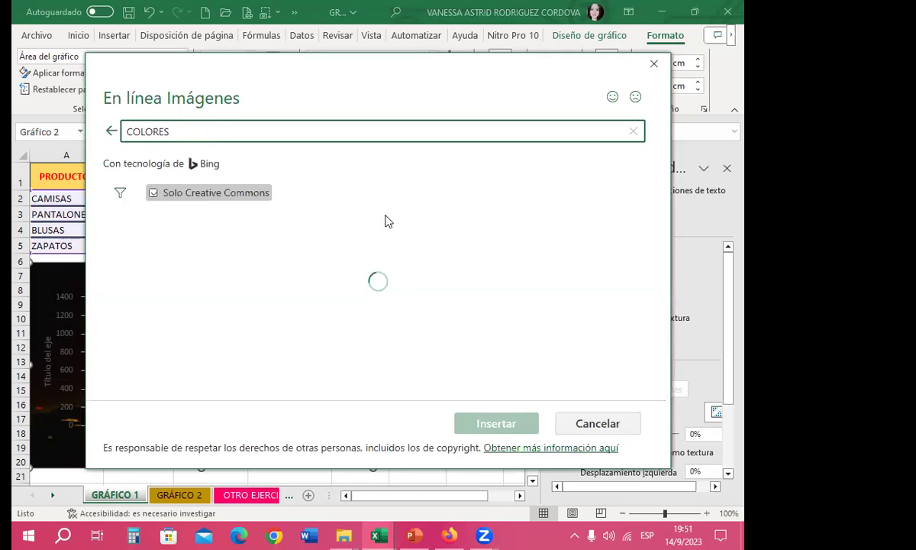
scroll(317, 317, "down", 3)
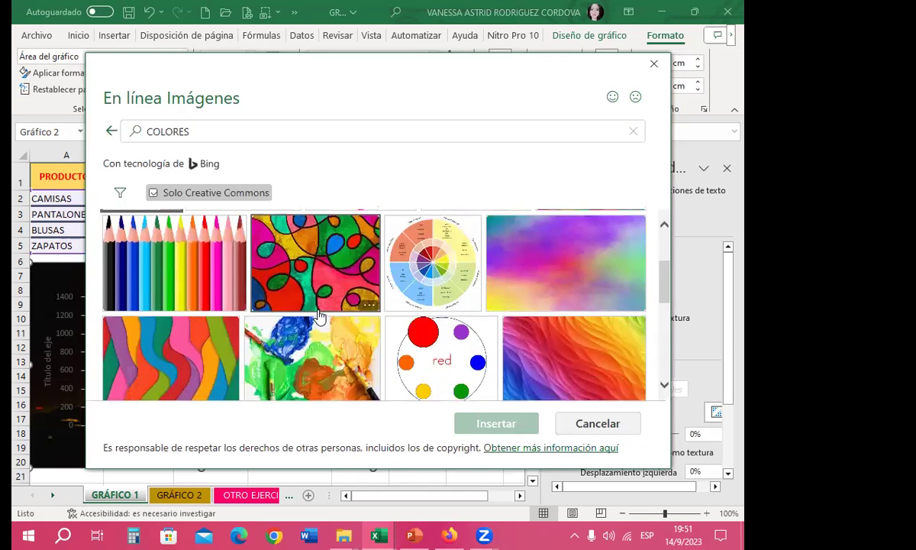
scroll(333, 307, "down", 5)
left_click(462, 255)
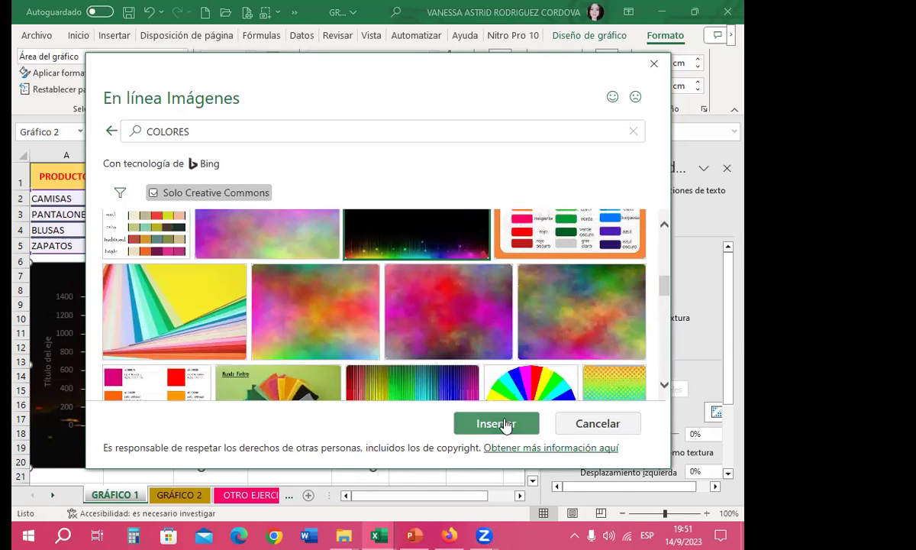
left_click(474, 423)
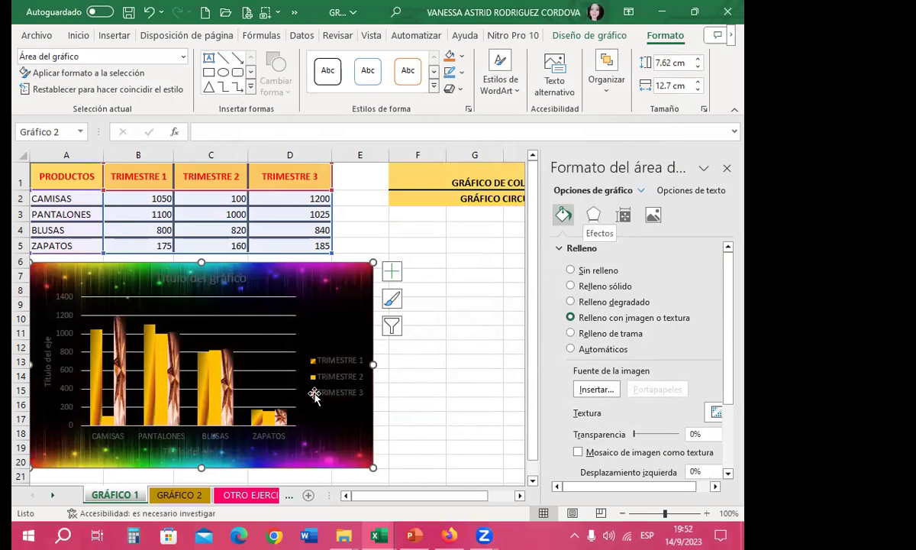
- Close the formatting pane and move the chart up beside the data table
left_click(318, 379)
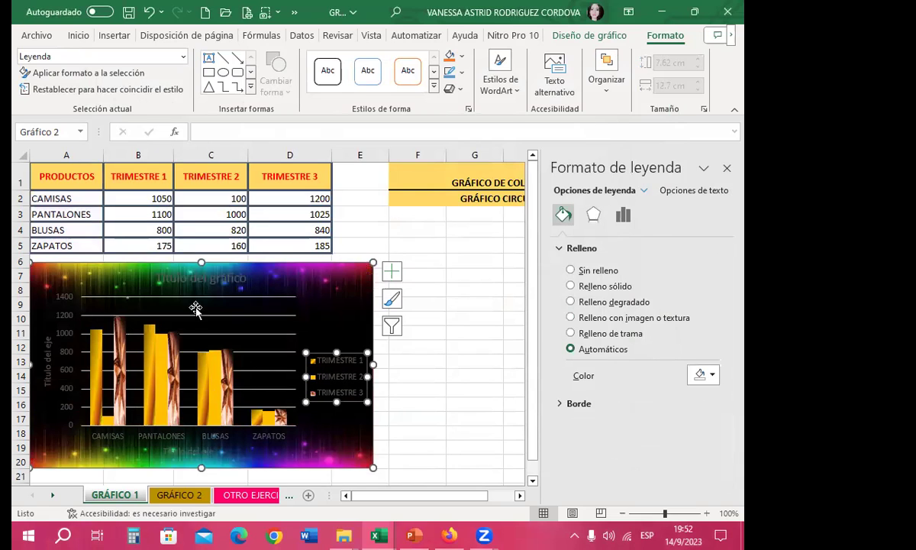
left_click(726, 173)
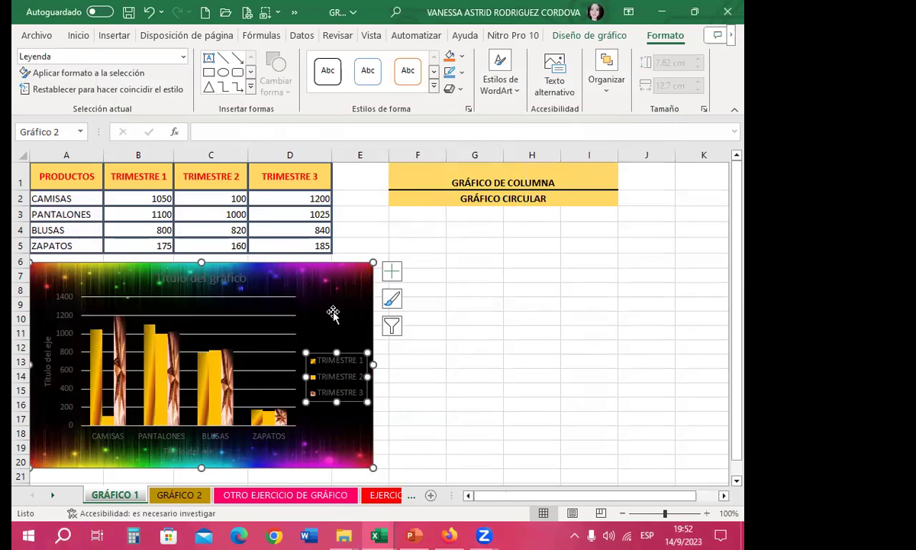
left_click_drag(295, 347, 573, 311)
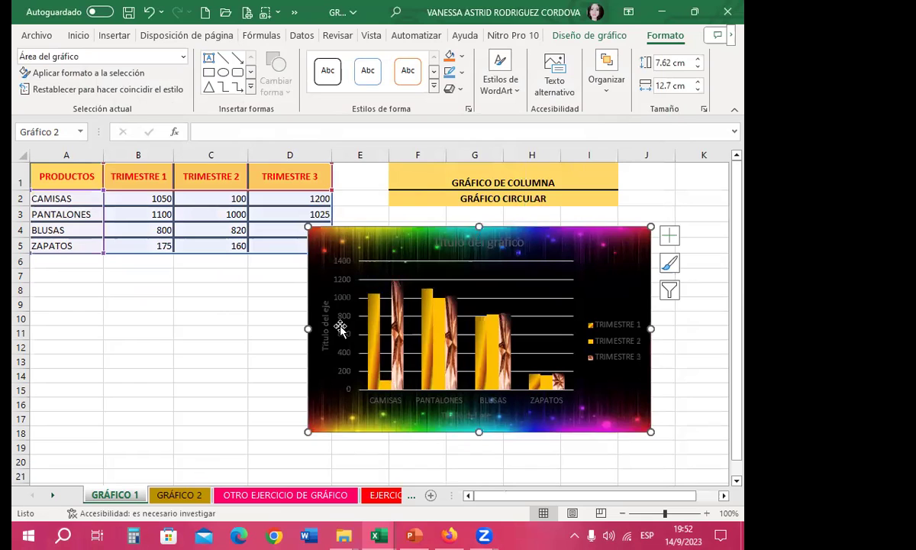
- Make the legend text white, bold and one size larger
left_click(593, 319)
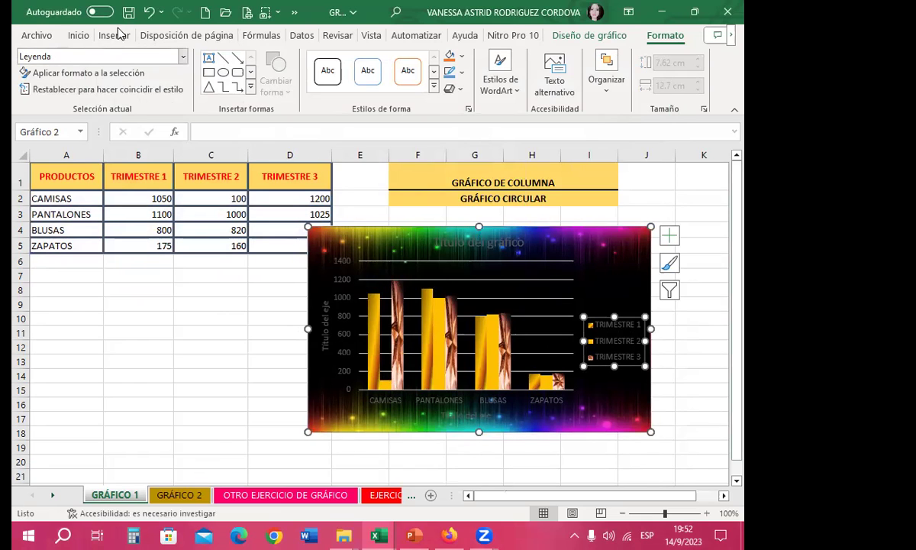
left_click(76, 35)
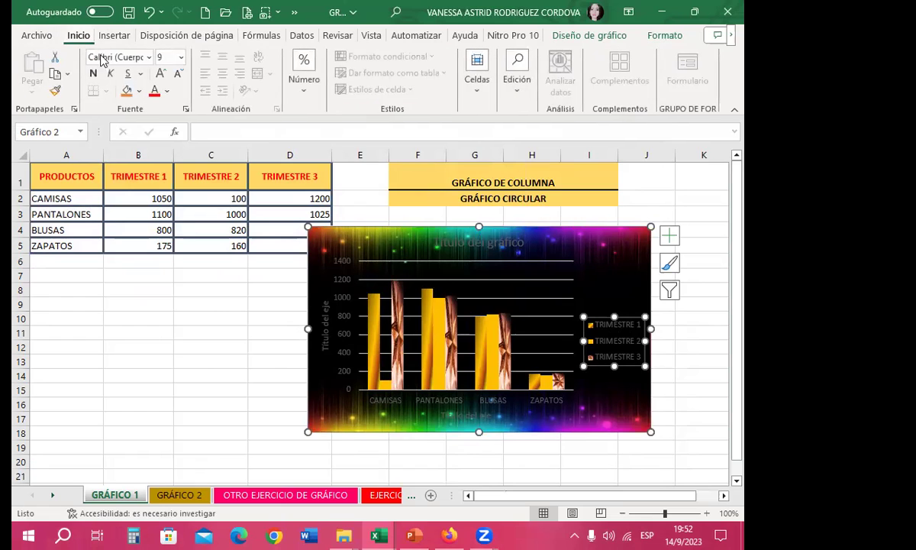
left_click(167, 91)
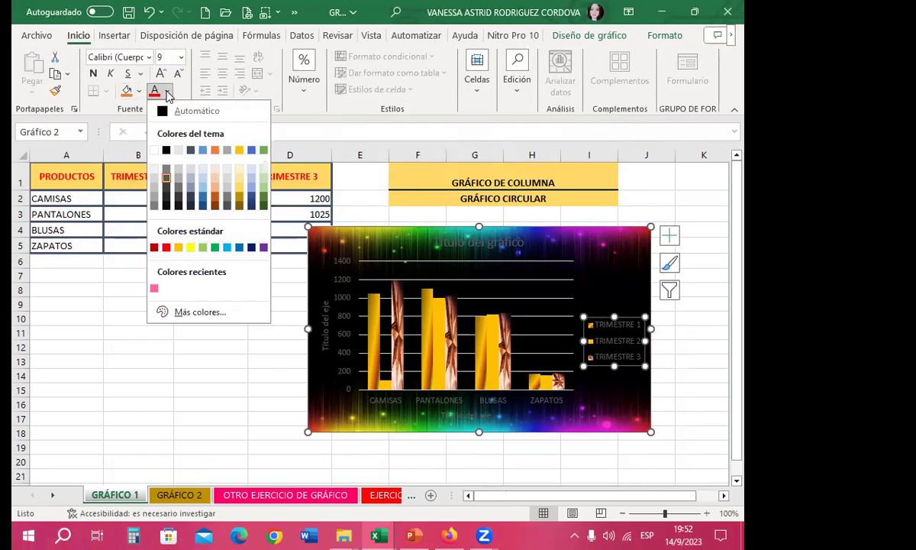
left_click(158, 152)
left_click(94, 74)
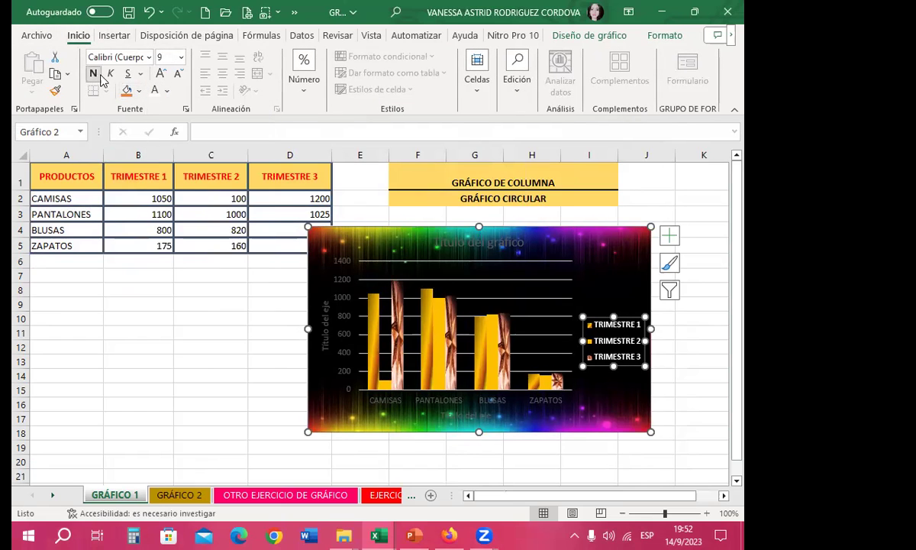
left_click(160, 73)
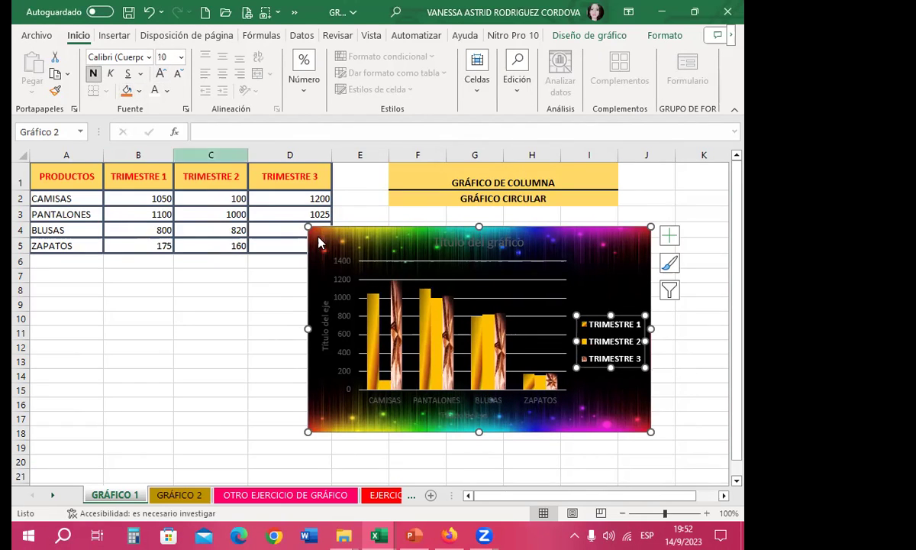
- Make the category axis labels bold at 10.5 and the value axis labels bold at 10
left_click(382, 399)
left_click(93, 73)
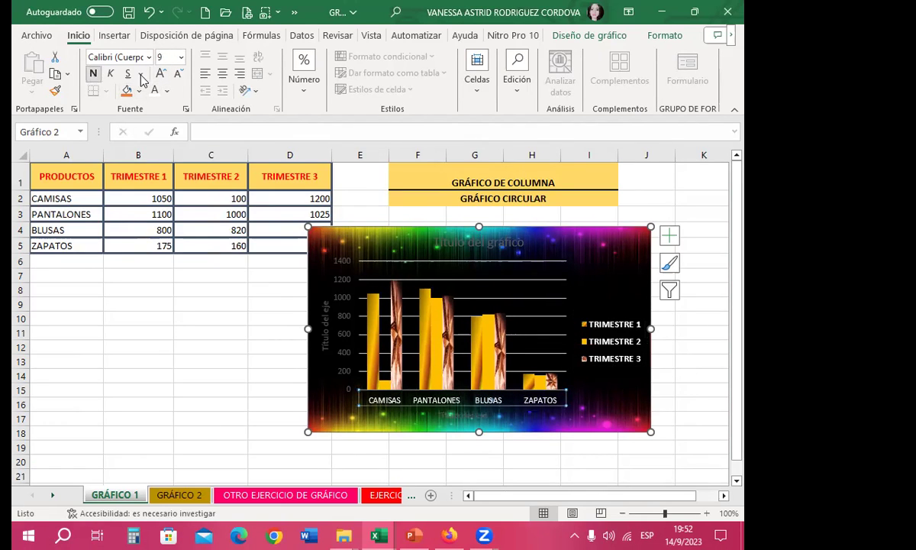
left_click(160, 73)
left_click(161, 73)
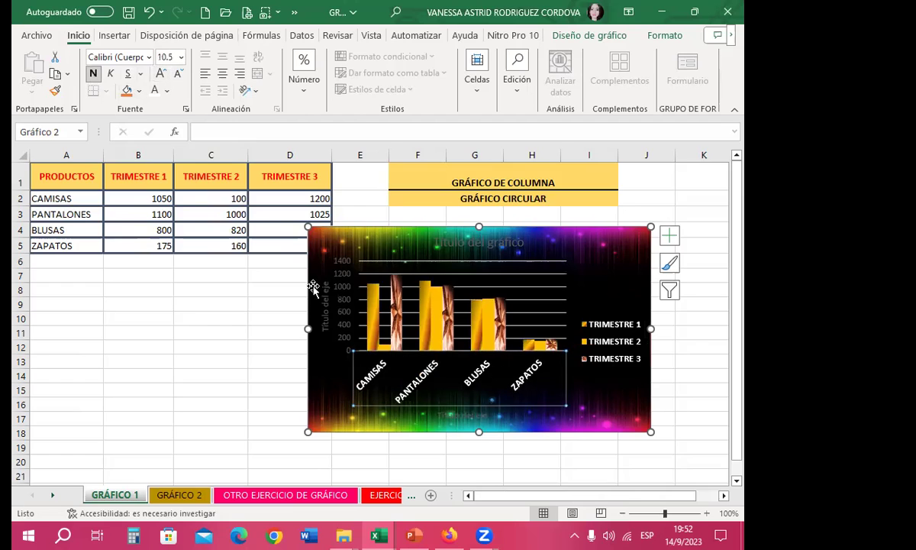
left_click(336, 300)
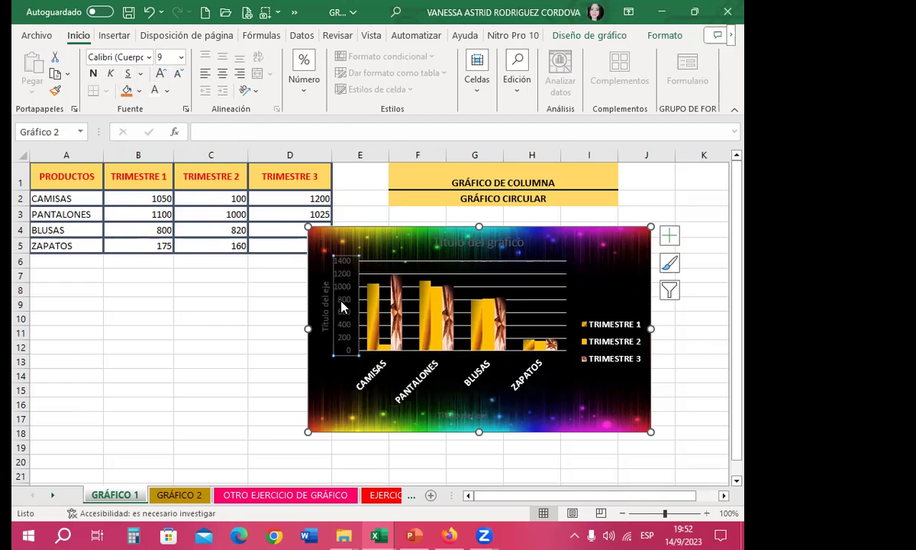
left_click(93, 73)
left_click(160, 74)
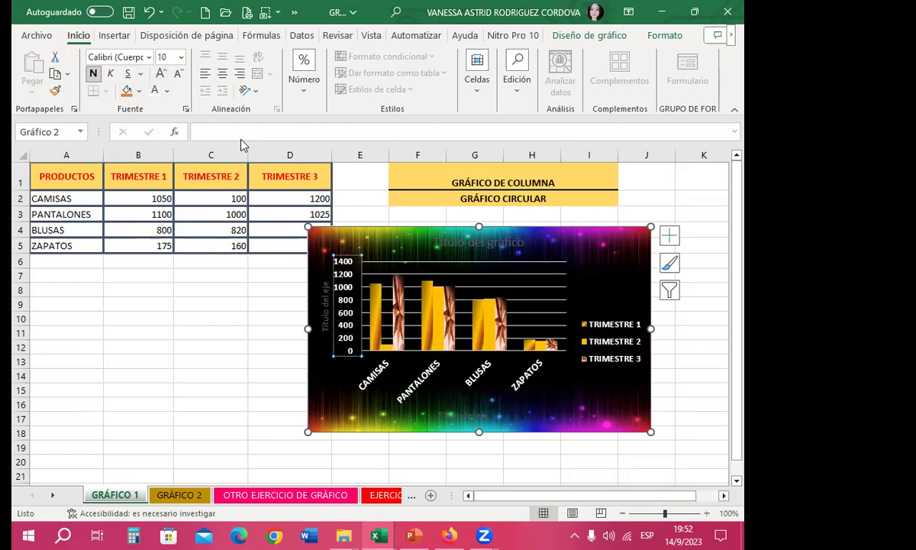
- Retitle the chart 'EJERCICIO DE GRÁFICO'
left_click(443, 240)
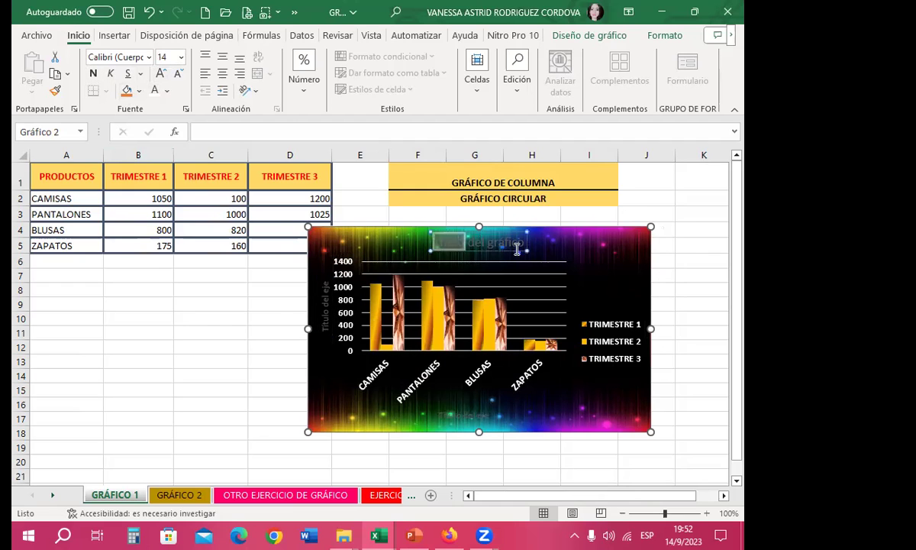
left_click_drag(429, 241, 519, 244)
type("GRÁFICO DE")
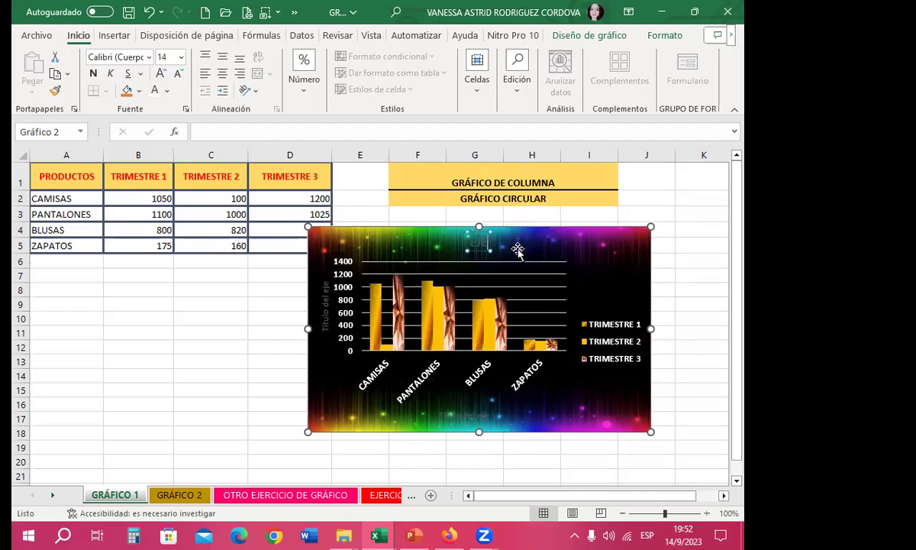
type(" GRÁFICO")
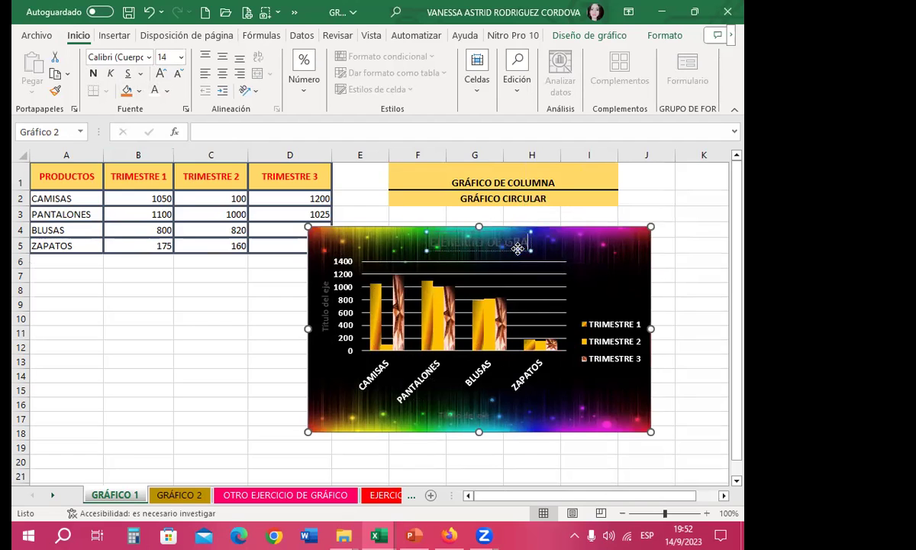
key("BackSpace")
key("BackSpace")
key("BackSpace")
key("BackSpace")
type("F")
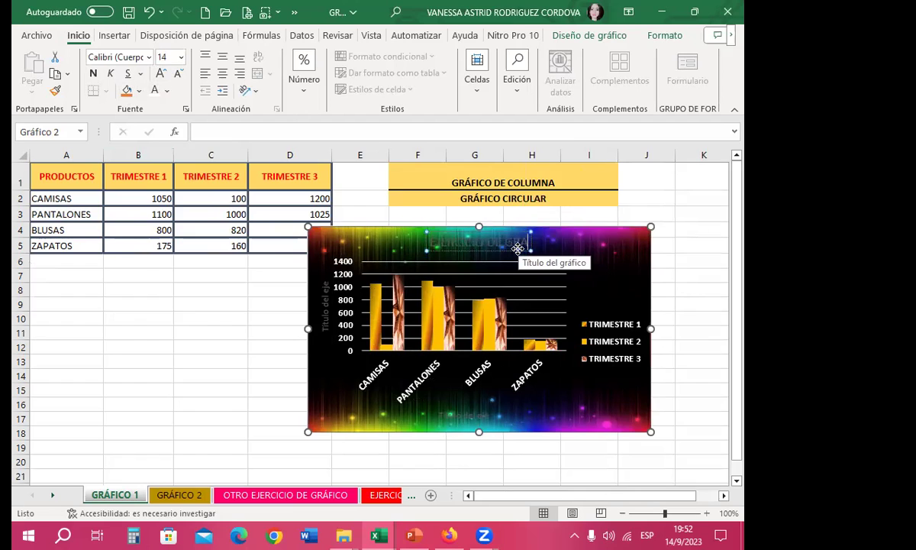
type("ICO")
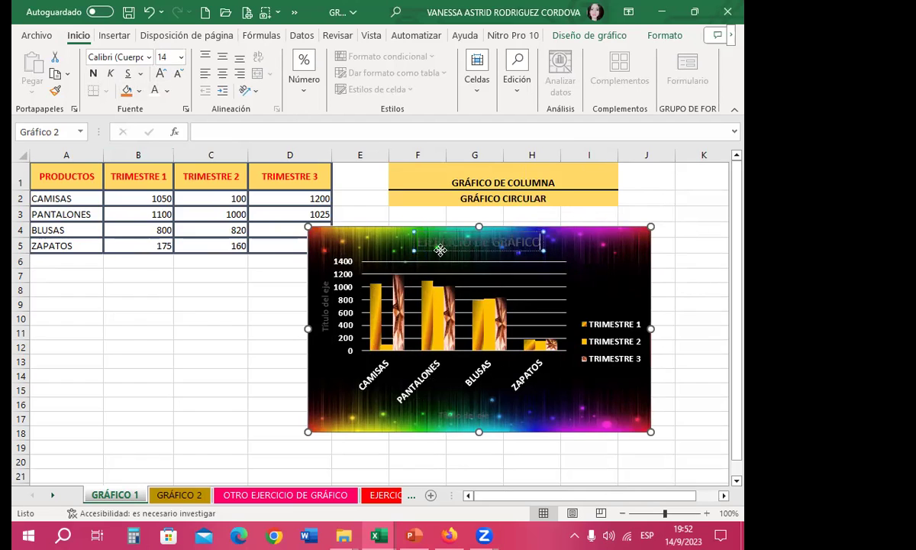
left_click(428, 249)
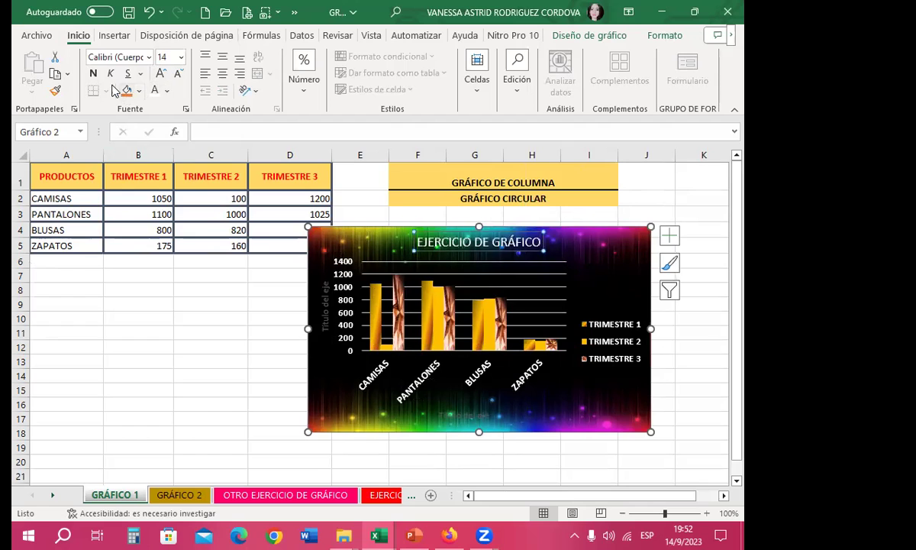
- Make the title bold with a light-blue fill, and shift the chart left
left_click(92, 74)
left_click(139, 91)
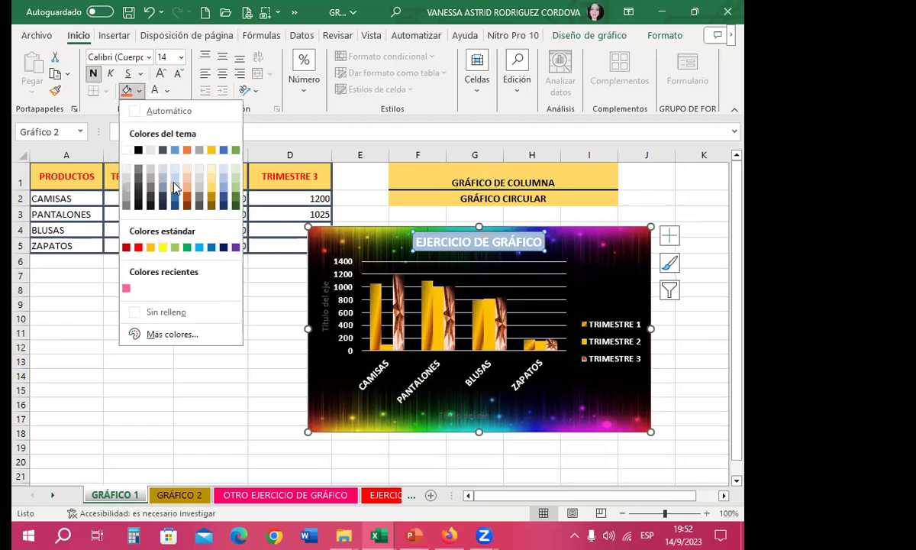
left_click(176, 187)
left_click_drag(608, 252, 443, 248)
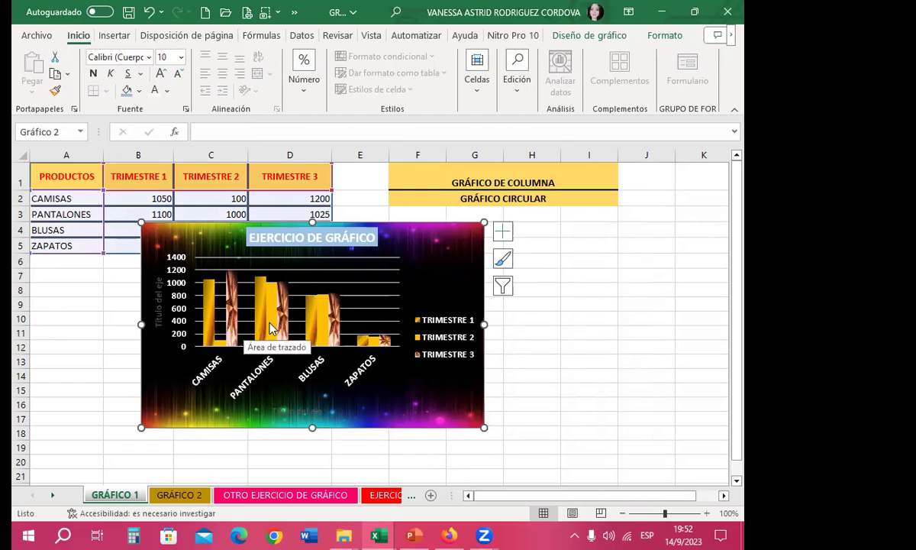
- Give the TRIMESTRE 2 columns a pink diamond-check pattern fill and close the formatting panel
left_click(266, 302)
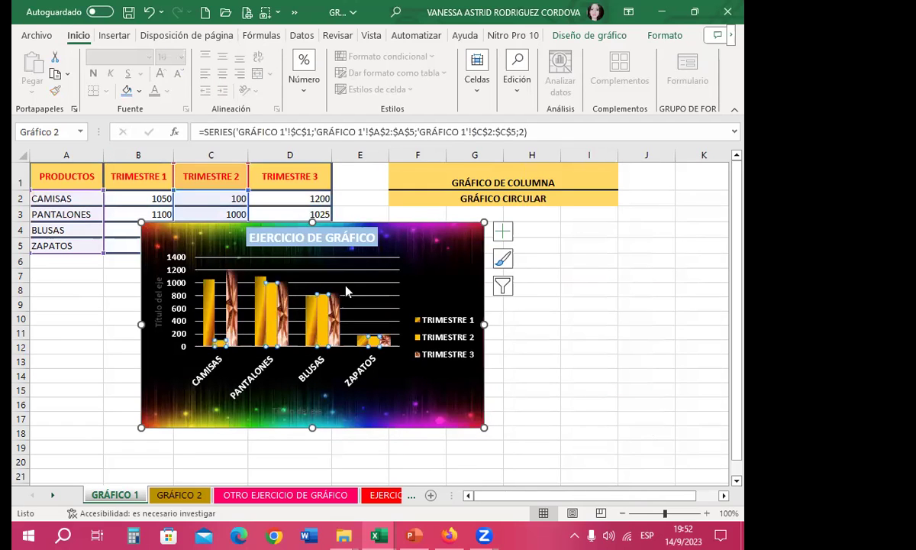
left_click(661, 35)
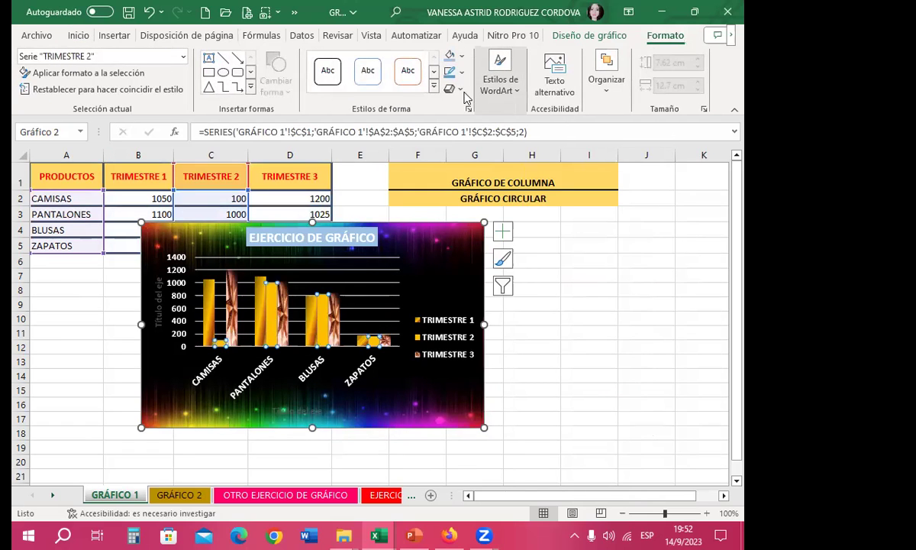
left_click(468, 109)
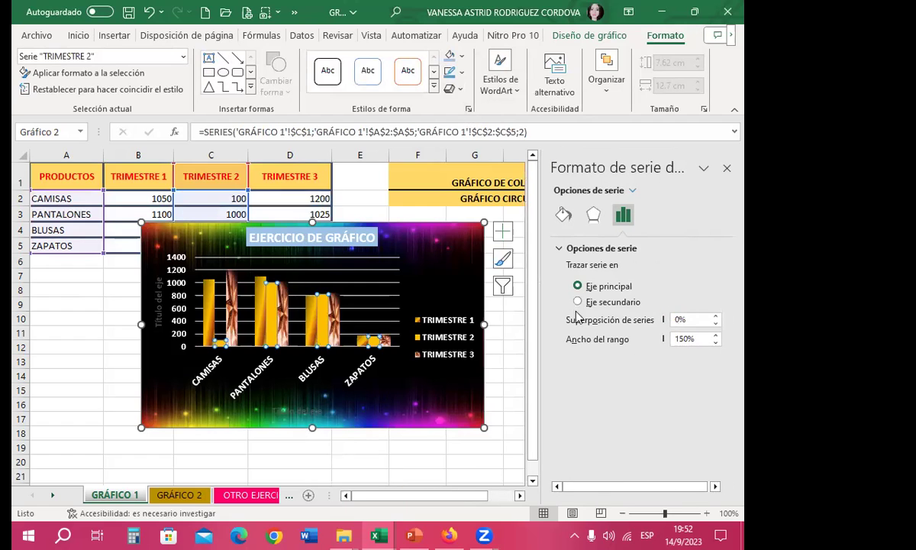
left_click(563, 214)
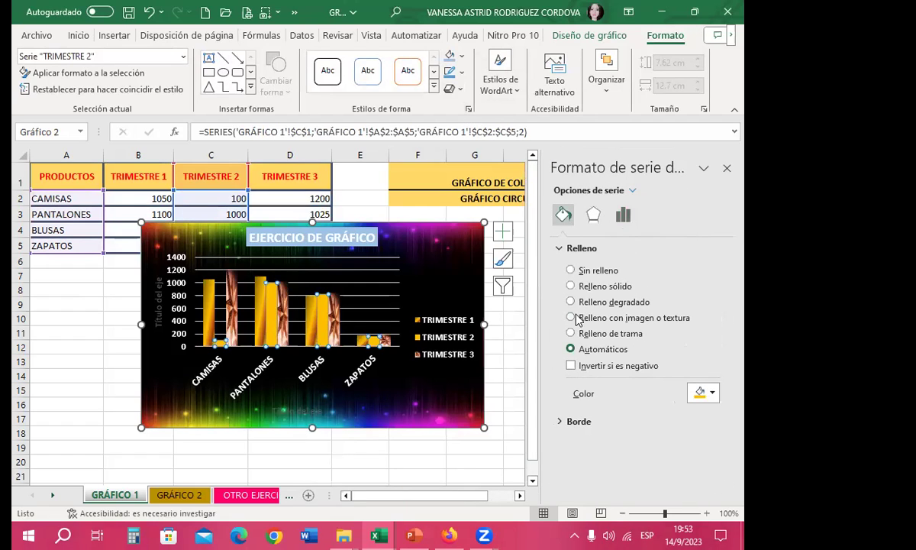
left_click(571, 334)
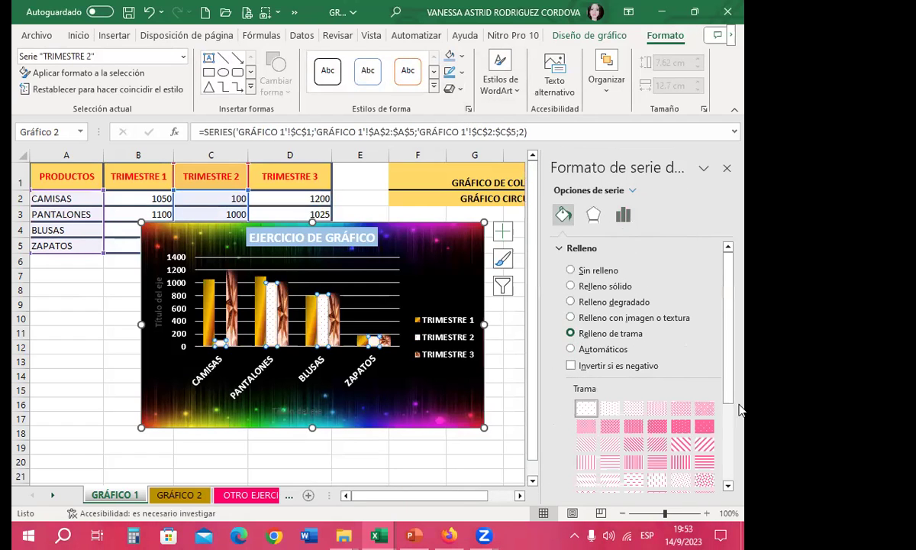
scroll(696, 419, "down", 2)
scroll(675, 413, "down", 2)
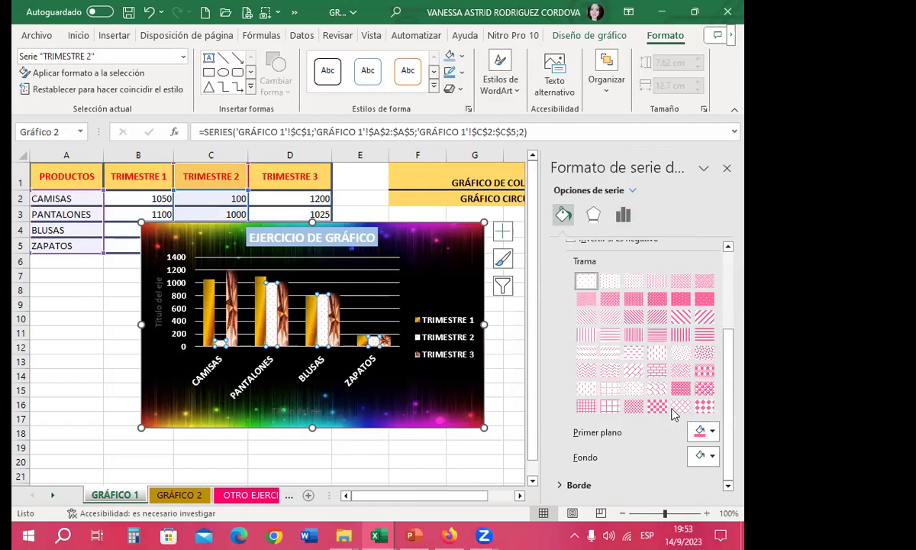
left_click(609, 407)
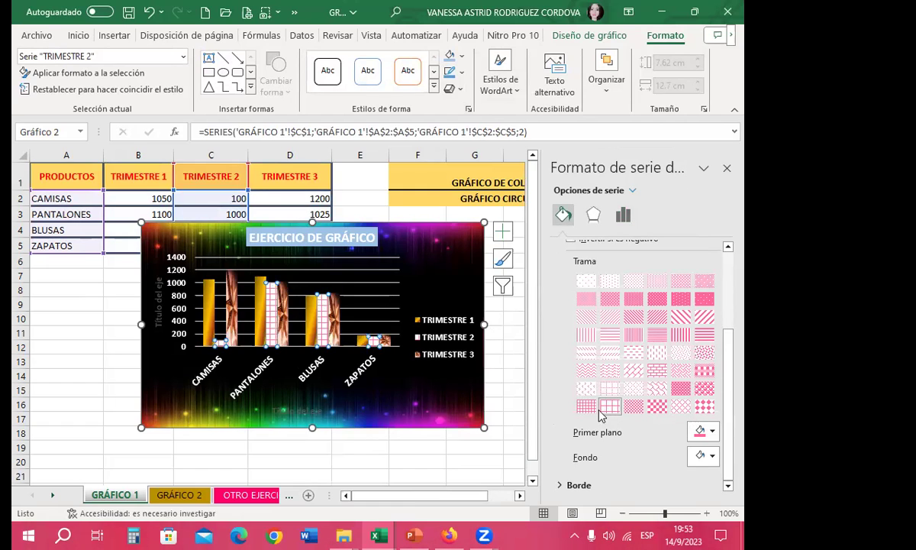
left_click(703, 407)
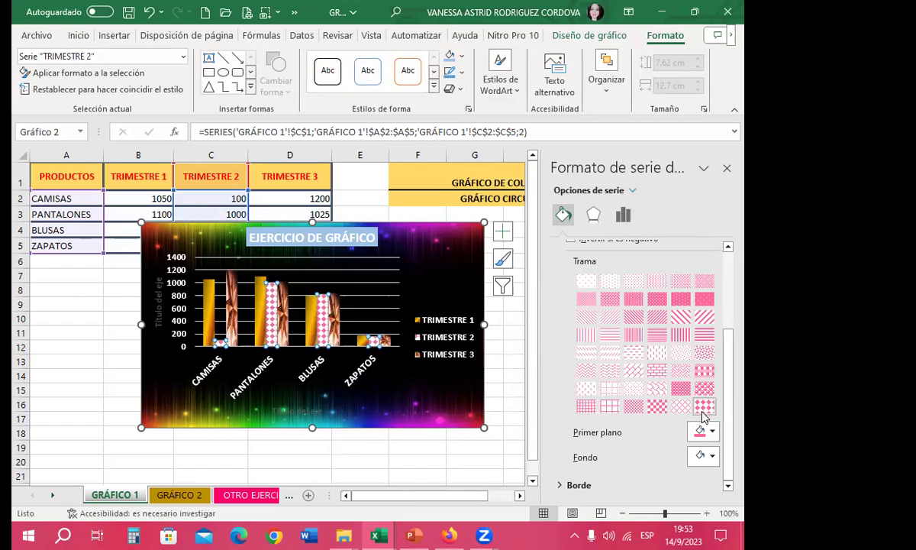
left_click(728, 168)
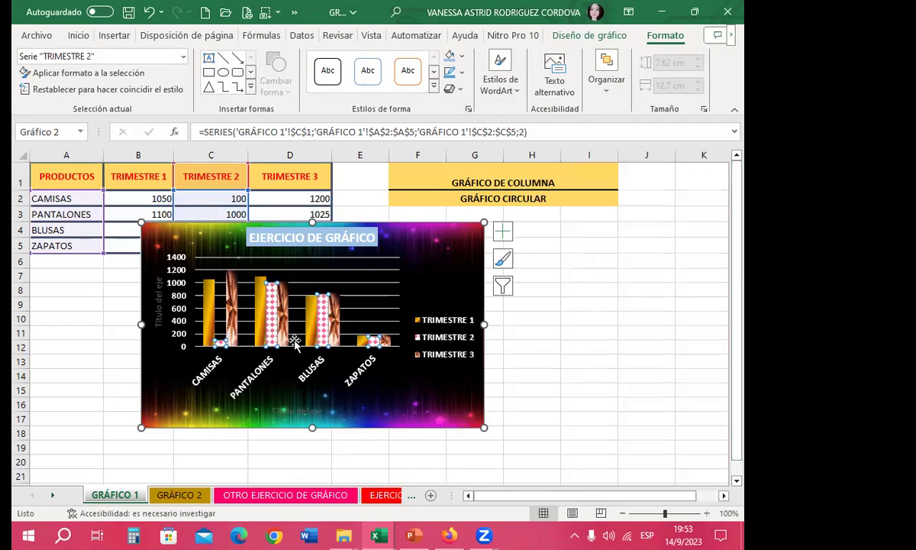
- Change the ZAPATOS values to 780 in D5, 400 in C5 and 780 in B5
left_click_drag(404, 243, 406, 292)
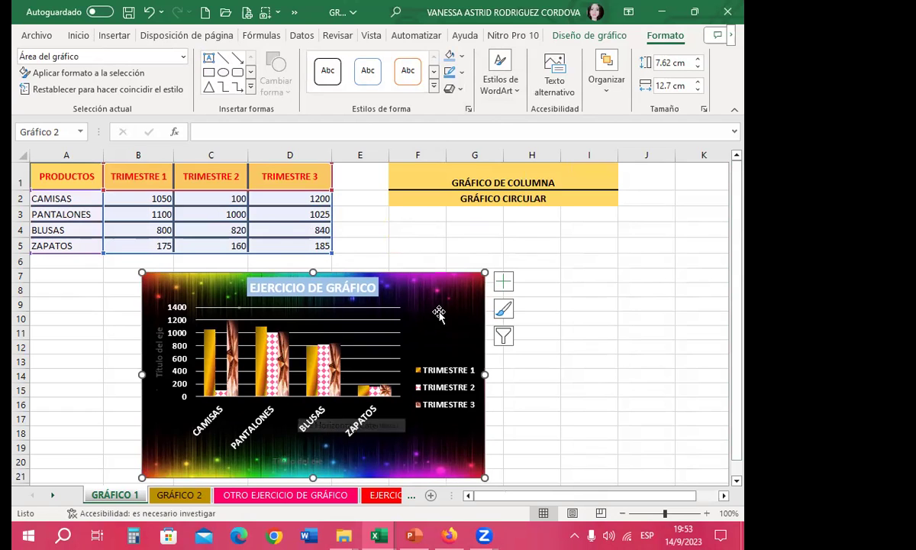
left_click(278, 243)
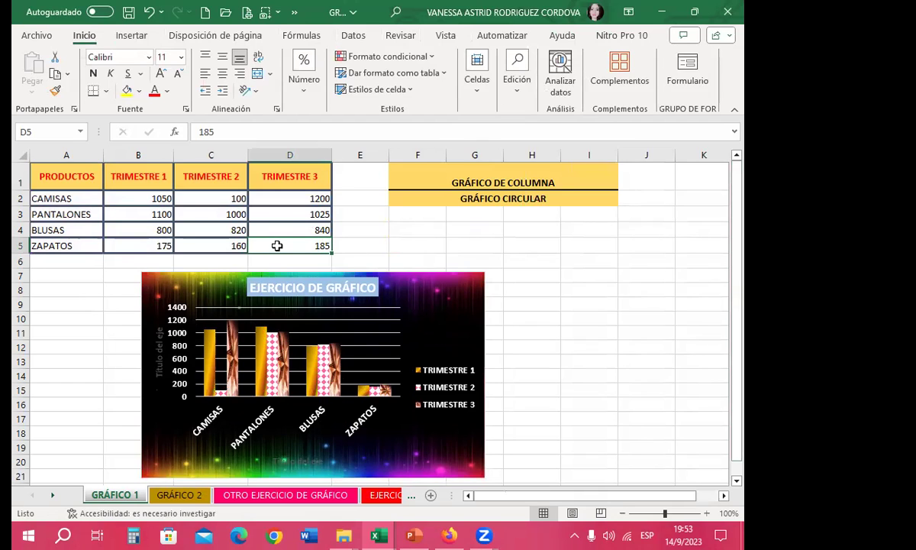
type("780")
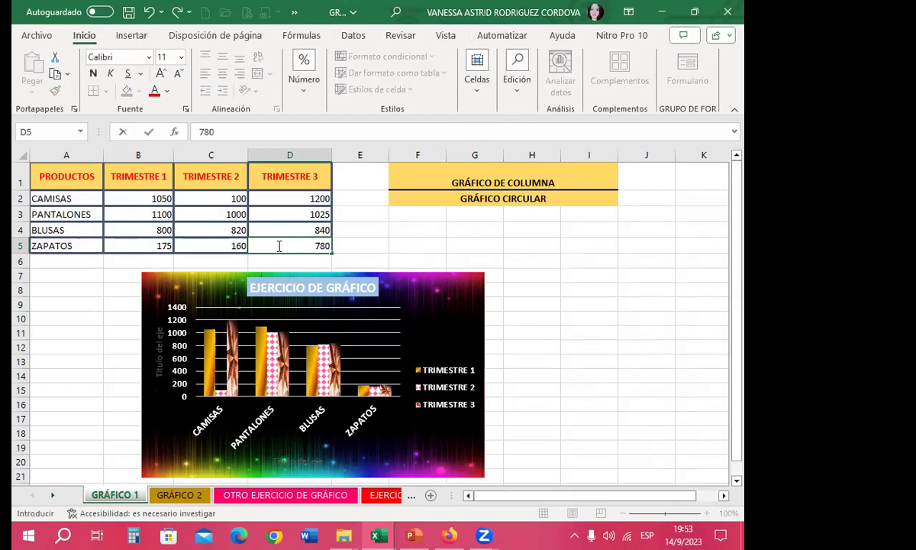
key("Return")
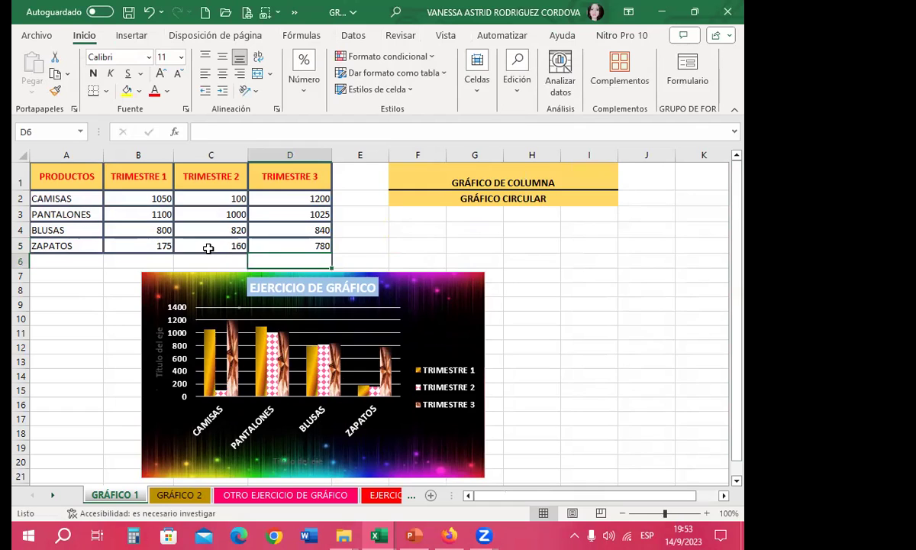
left_click(208, 248)
type("4")
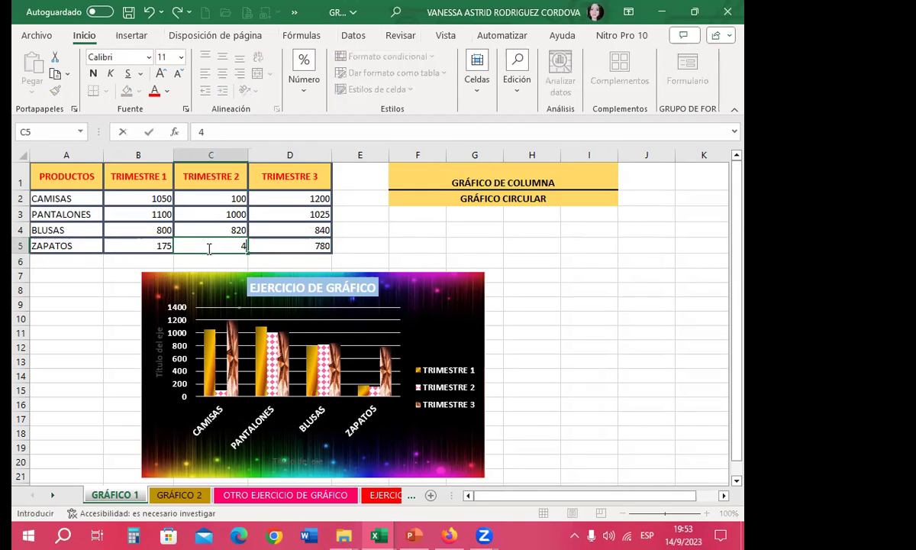
key("Return")
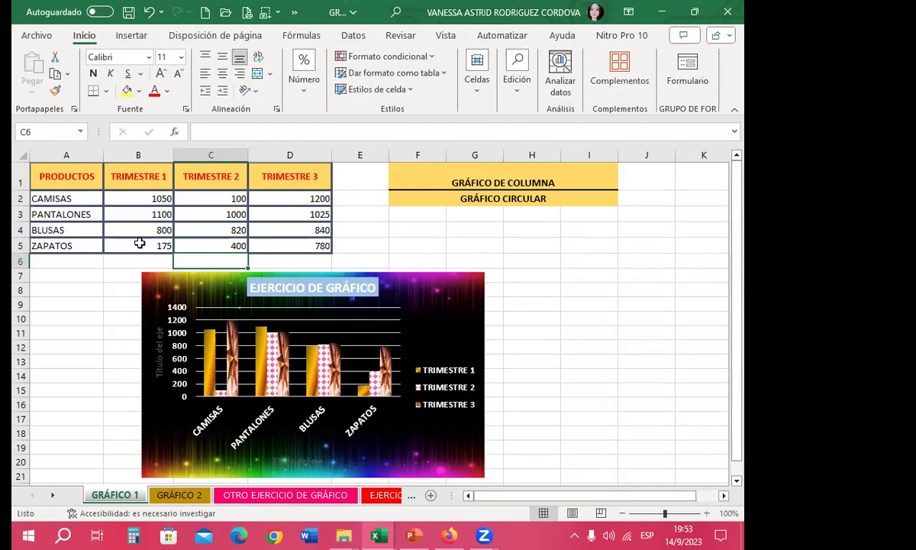
left_click(139, 243)
type("780")
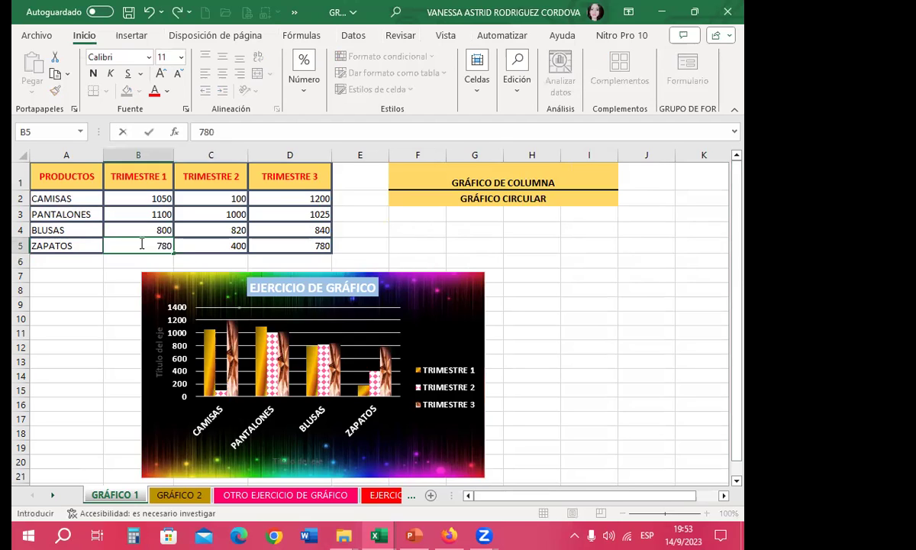
key("Return")
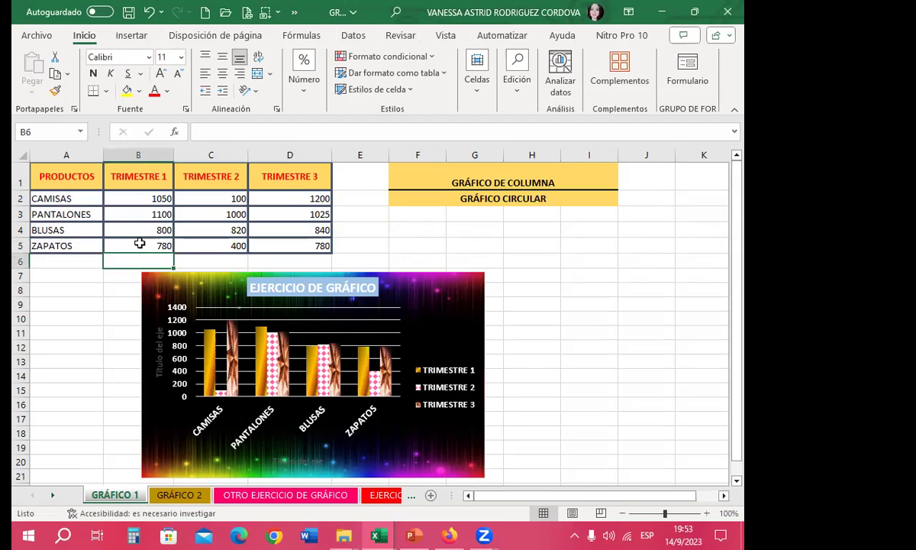
- Move the column chart left under the table, then select A1:B5
left_click(220, 395)
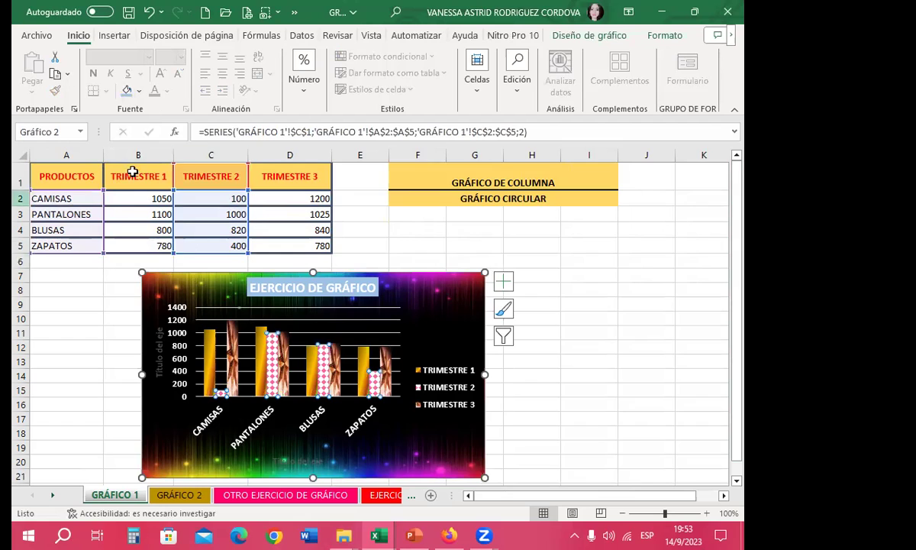
left_click(438, 295)
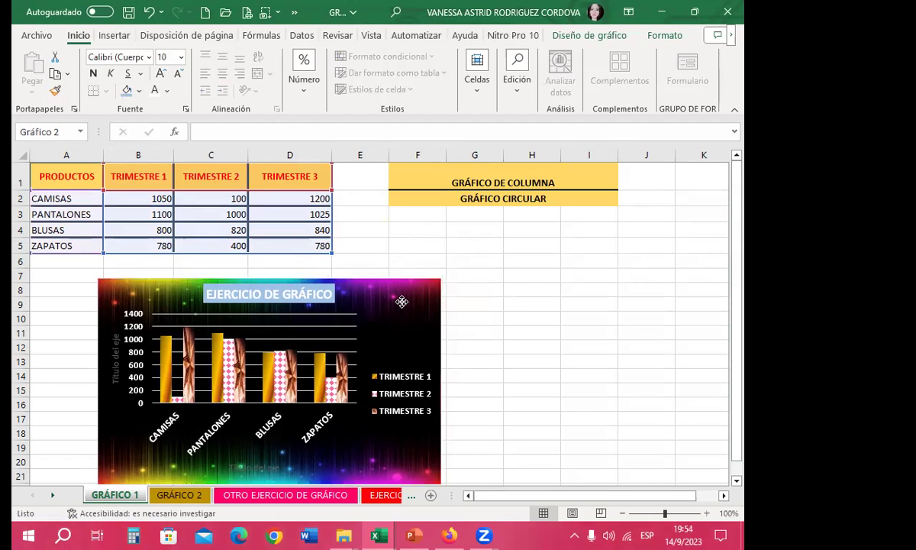
left_click_drag(447, 298, 339, 286)
left_click(153, 212)
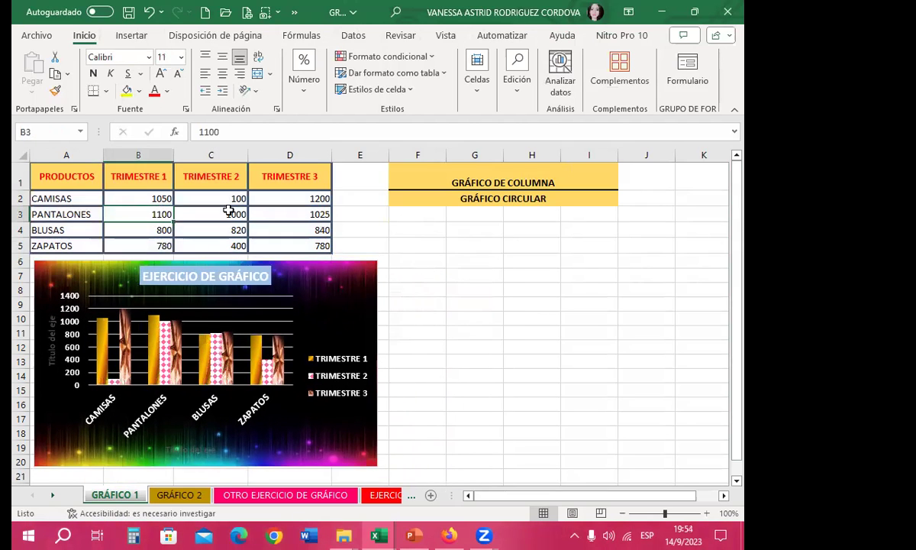
left_click(353, 221)
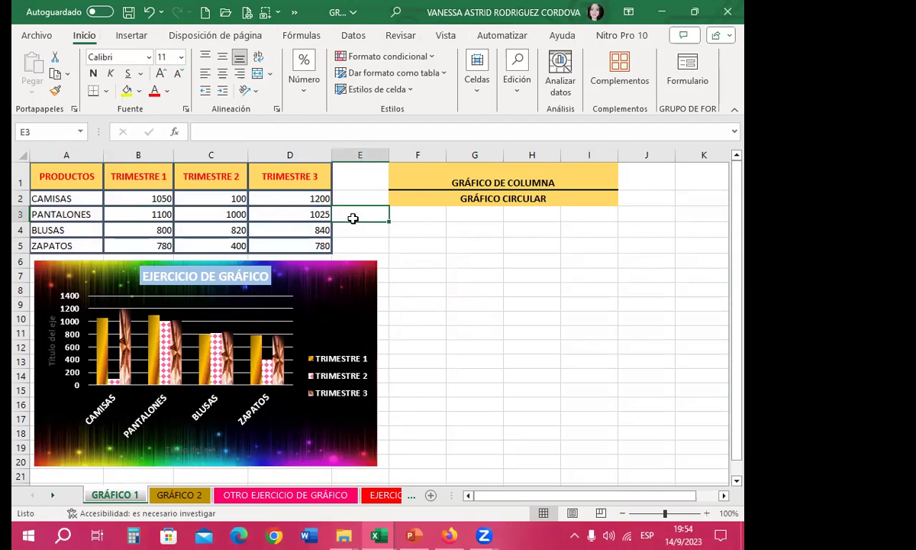
left_click_drag(72, 178, 135, 243)
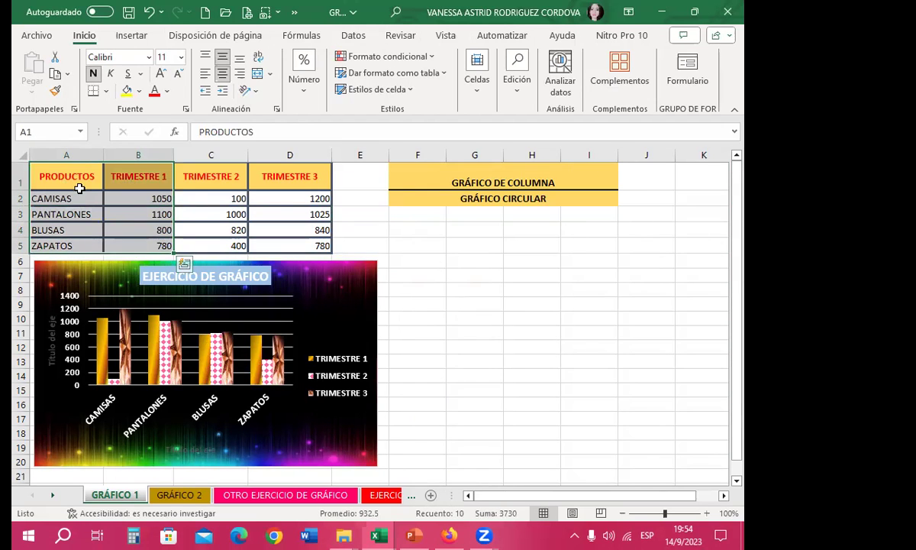
- Insert a 3D pie chart of A1:D5 beside the column chart, with percentages and right legend
left_click(131, 35)
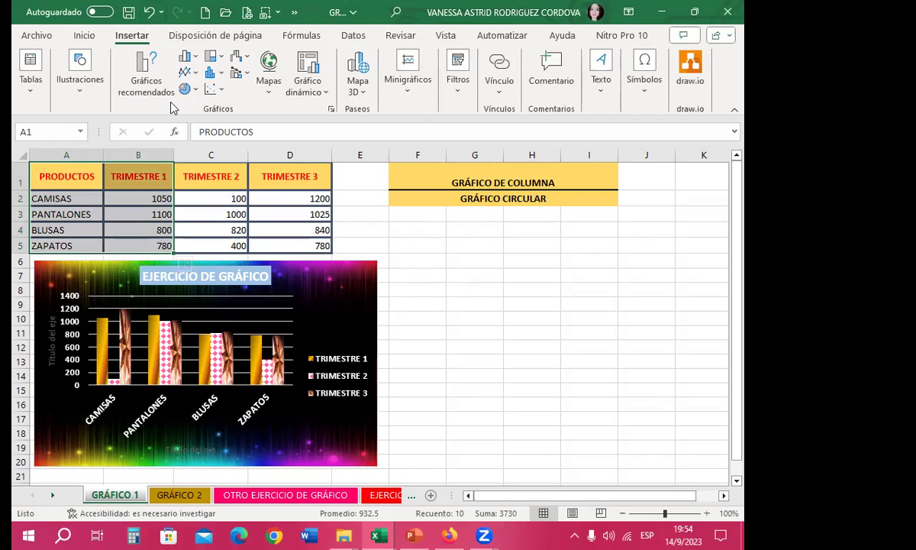
left_click(376, 241)
left_click_drag(65, 174, 321, 243)
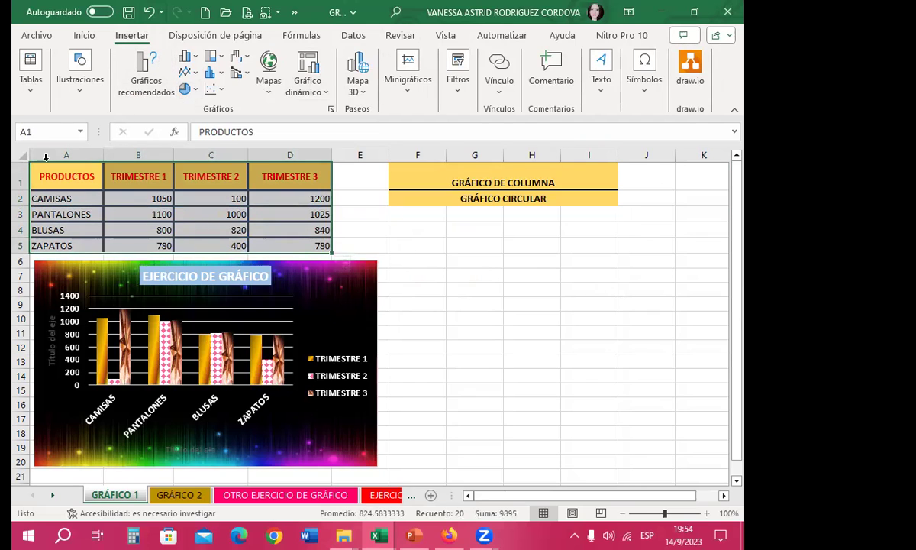
left_click(195, 87)
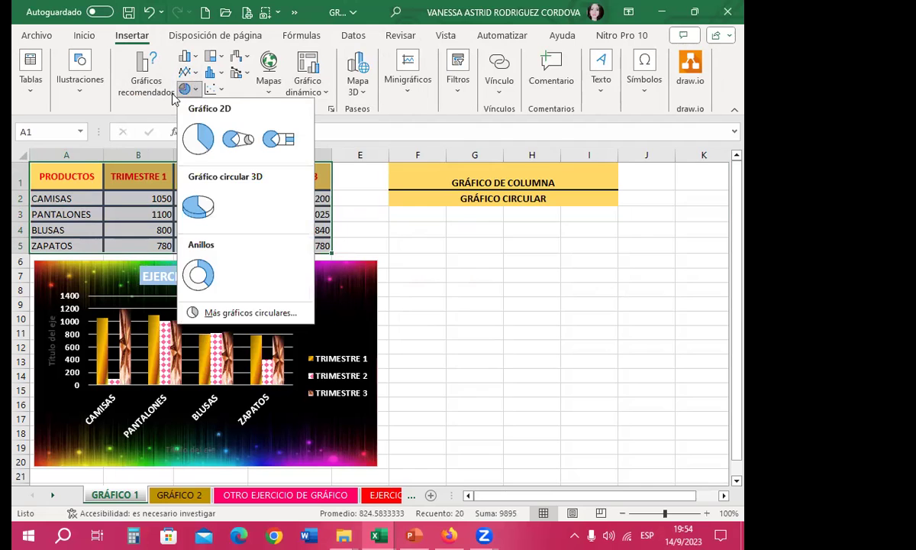
left_click(198, 206)
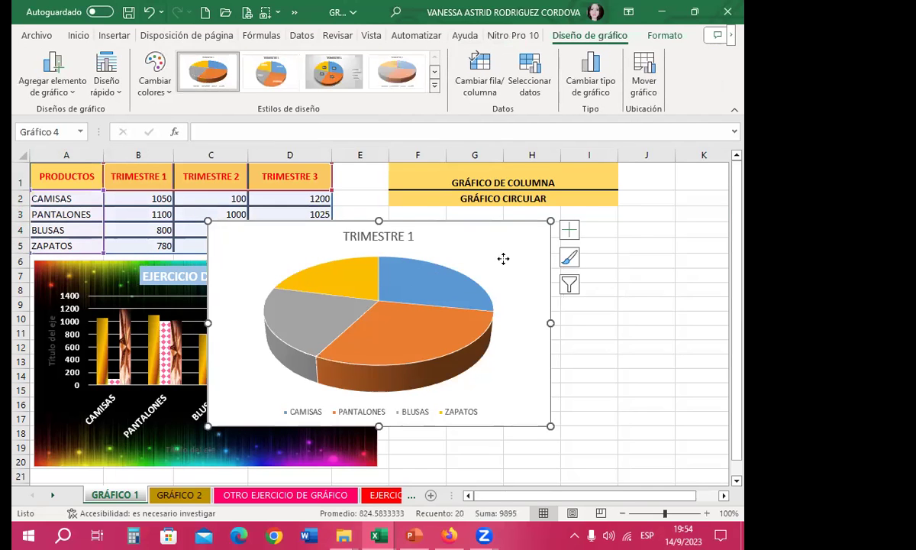
left_click_drag(503, 258, 674, 272)
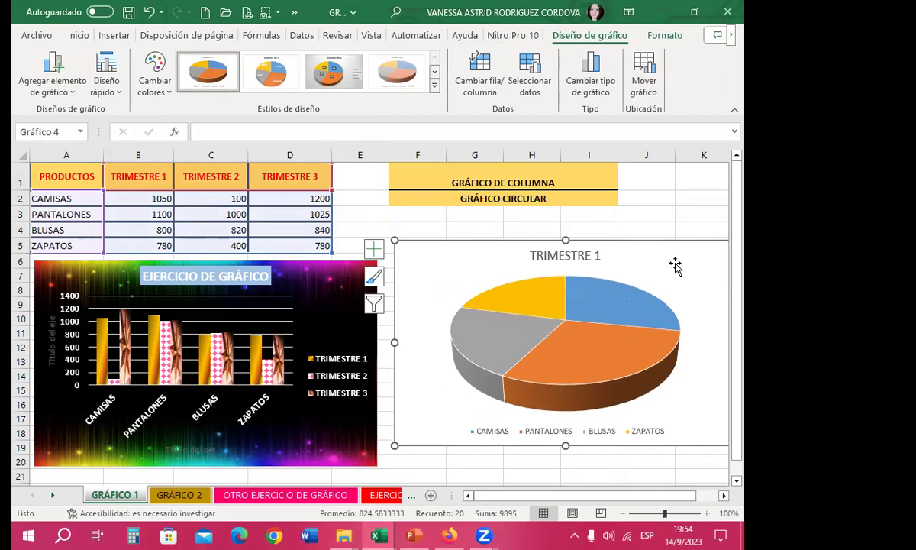
left_click(106, 84)
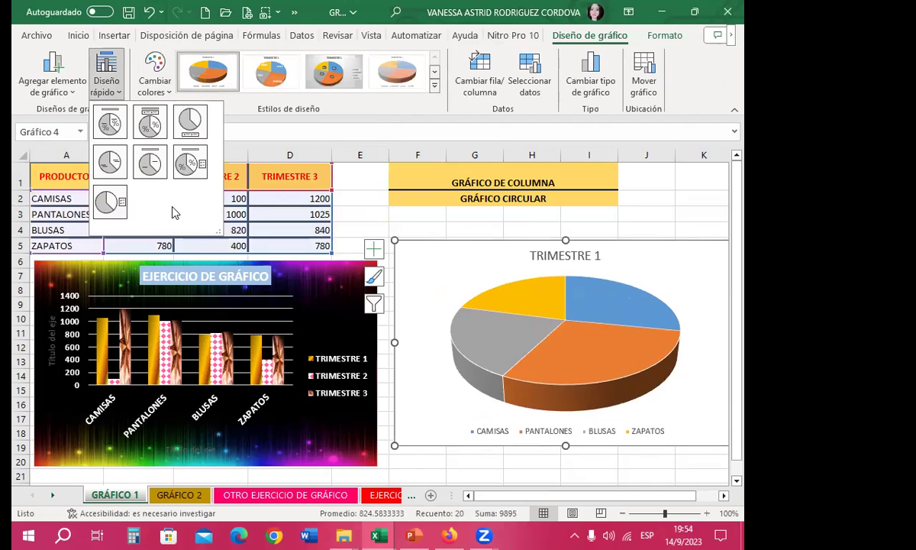
left_click(196, 164)
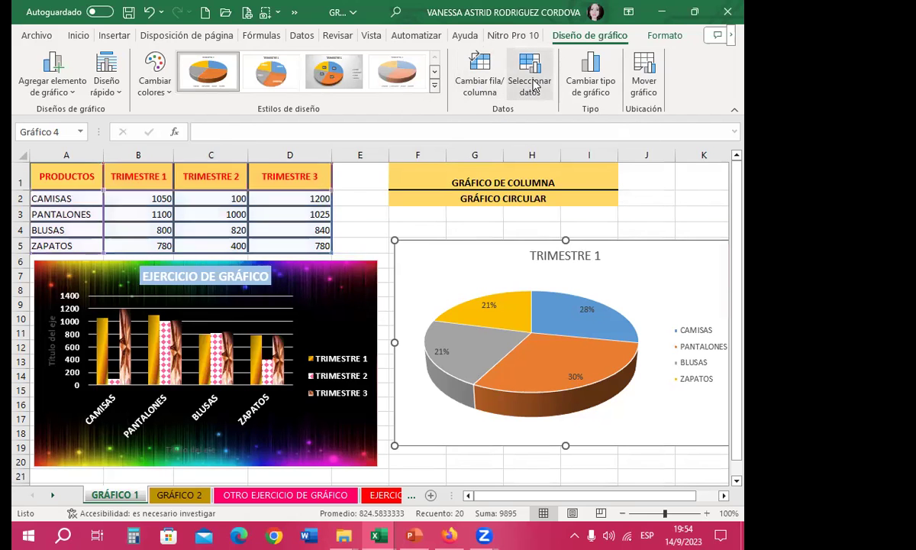
- Switch the pie's data series to show TRIMESTRE 2, then TRIMESTRE 3
left_click(529, 73)
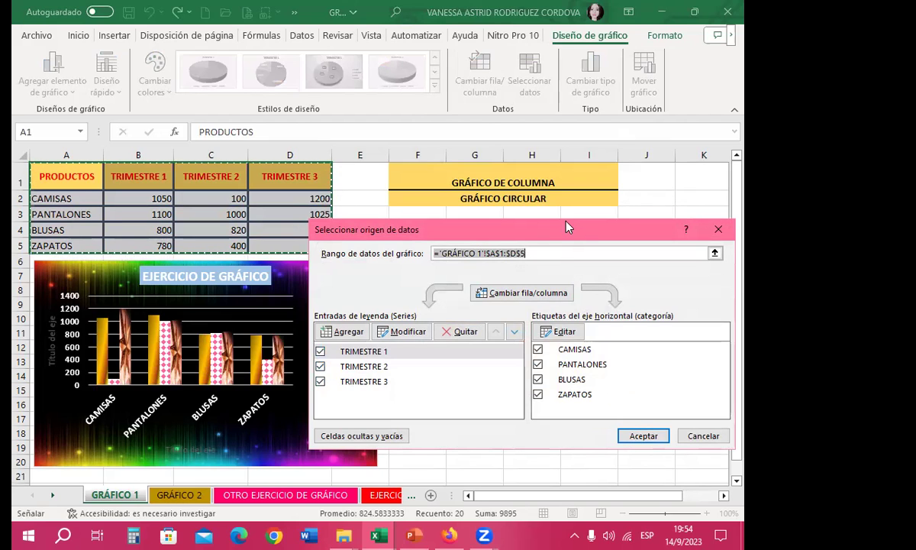
left_click_drag(567, 227, 317, 22)
left_click(71, 145)
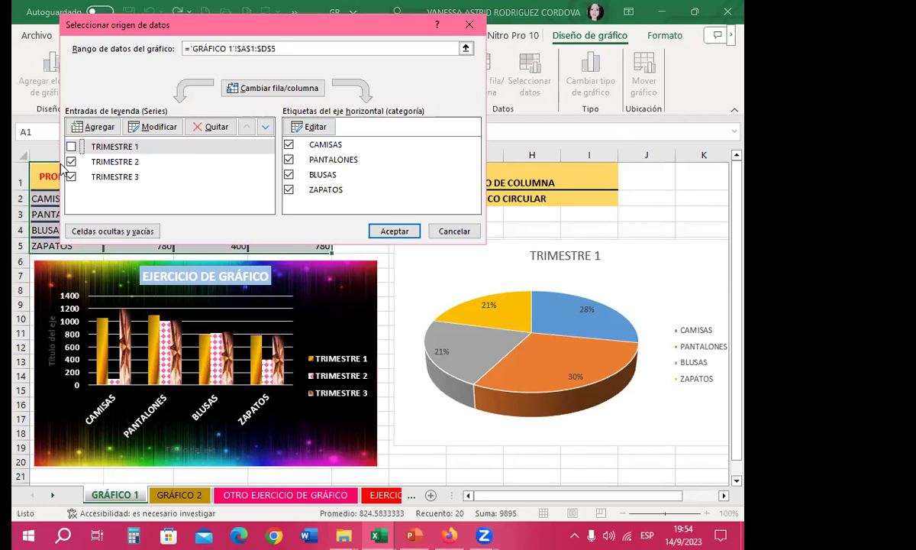
left_click(70, 177)
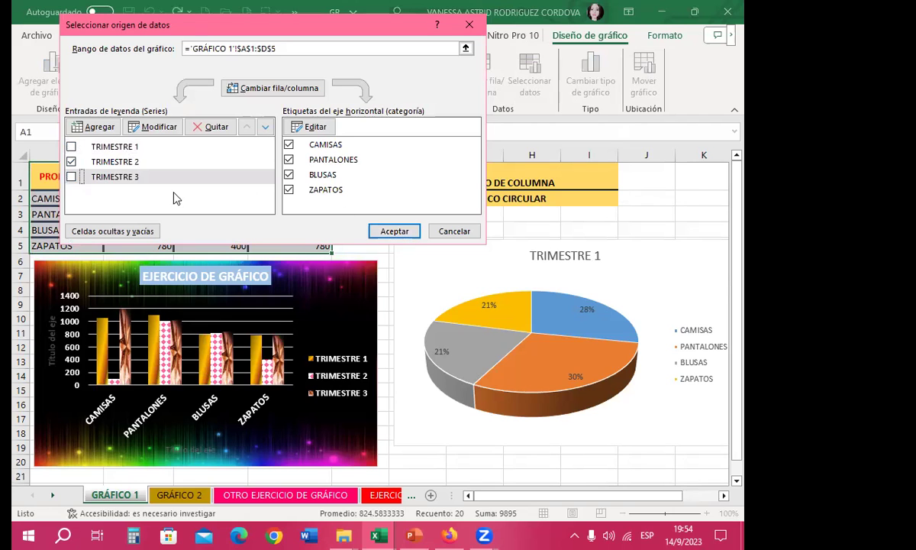
left_click(394, 231)
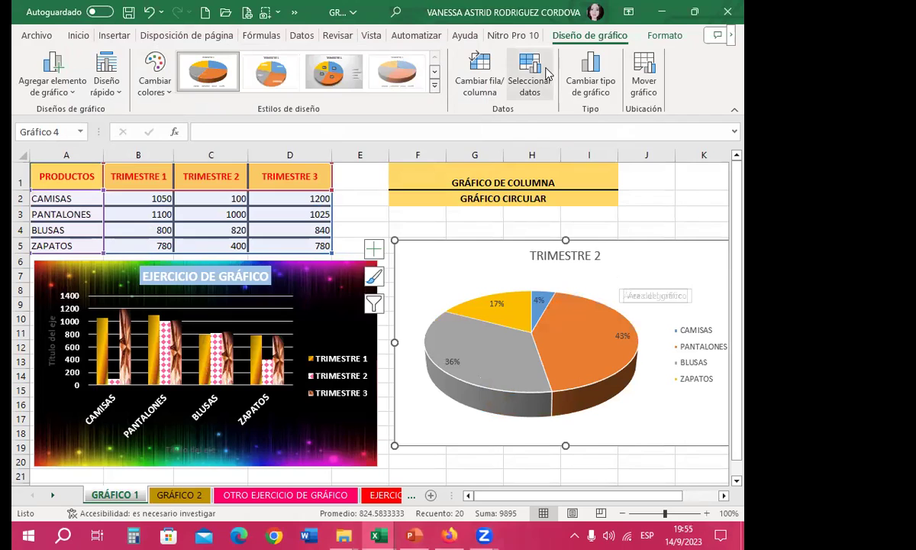
left_click(513, 78)
left_click(70, 177)
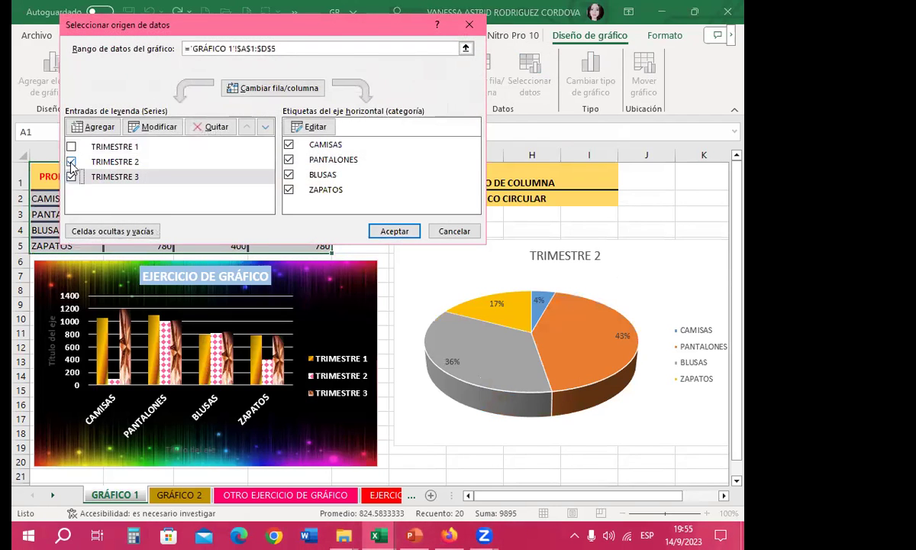
left_click(70, 162)
left_click(394, 231)
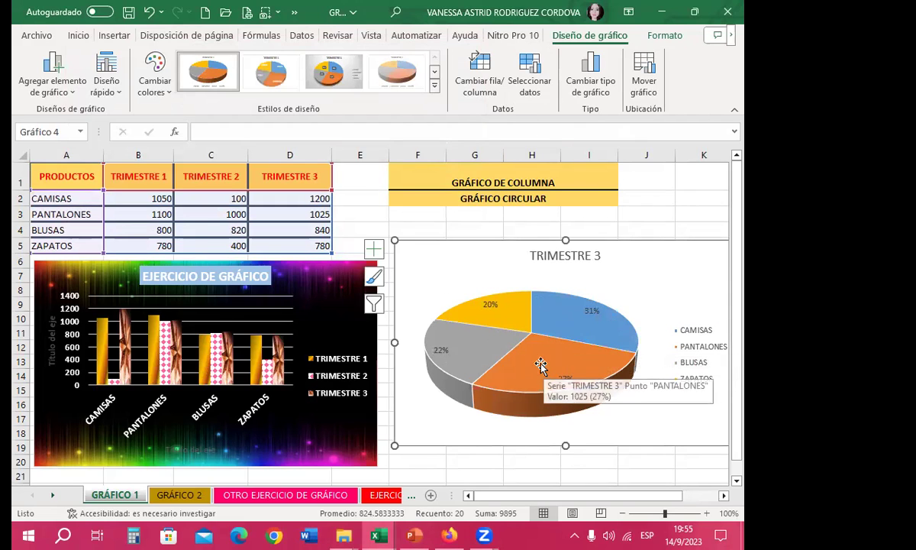
- Tick TRIMESTRE 1 and TRIMESTRE 2 in the pie's legend entries and confirm
left_click(531, 74)
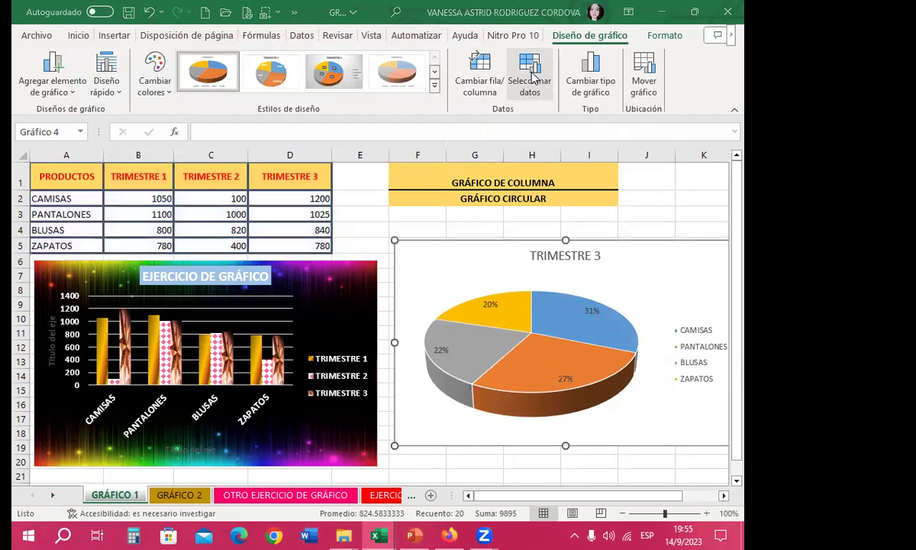
left_click(71, 146)
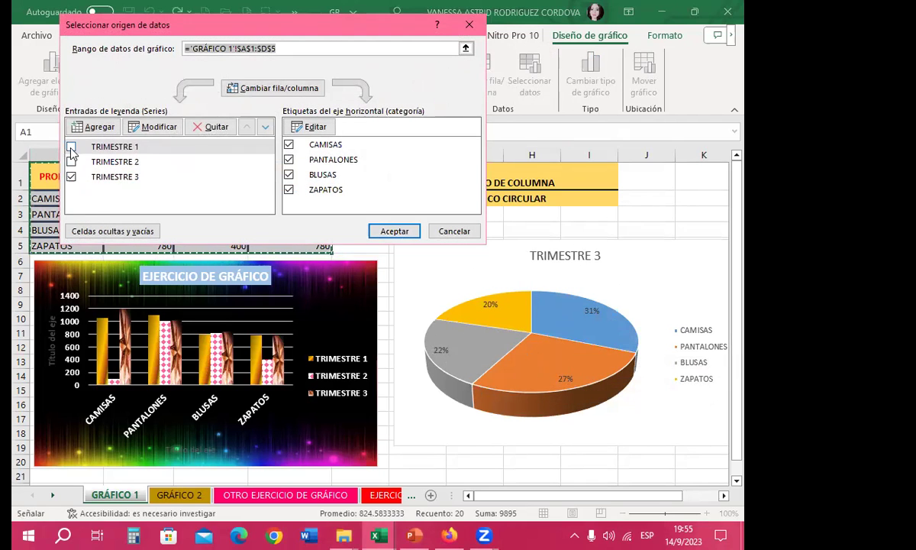
left_click(71, 161)
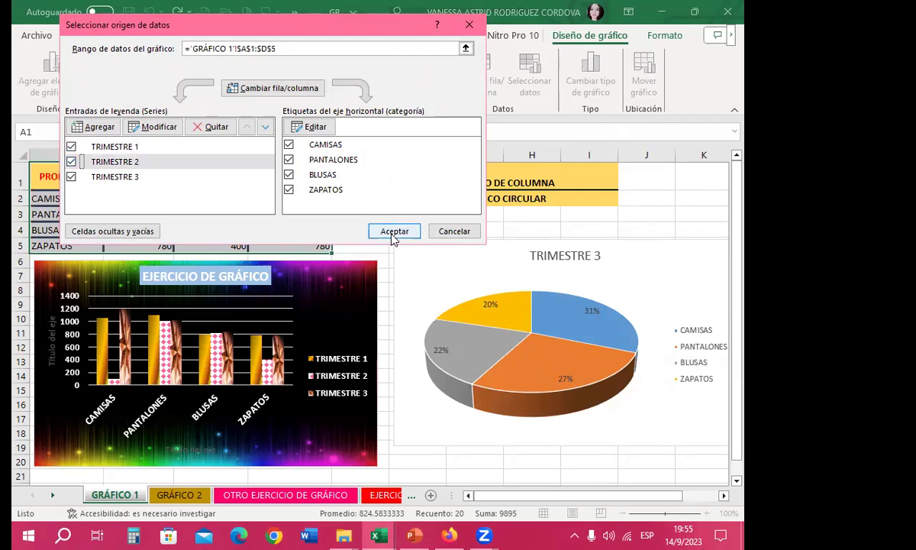
left_click(394, 231)
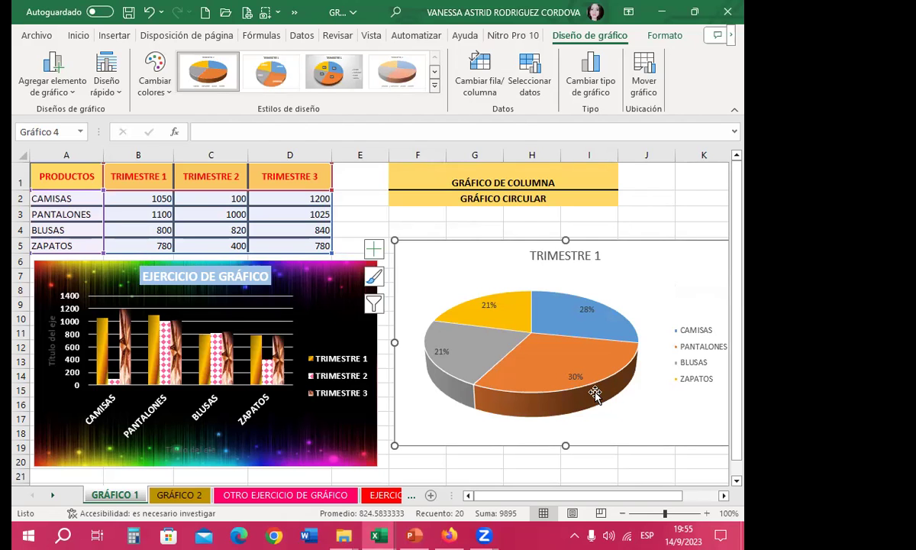
- Move and enlarge the pie chart, and apply quick layout 6 with title, legend and percentages
left_click(555, 368)
left_click_drag(643, 256, 396, 192)
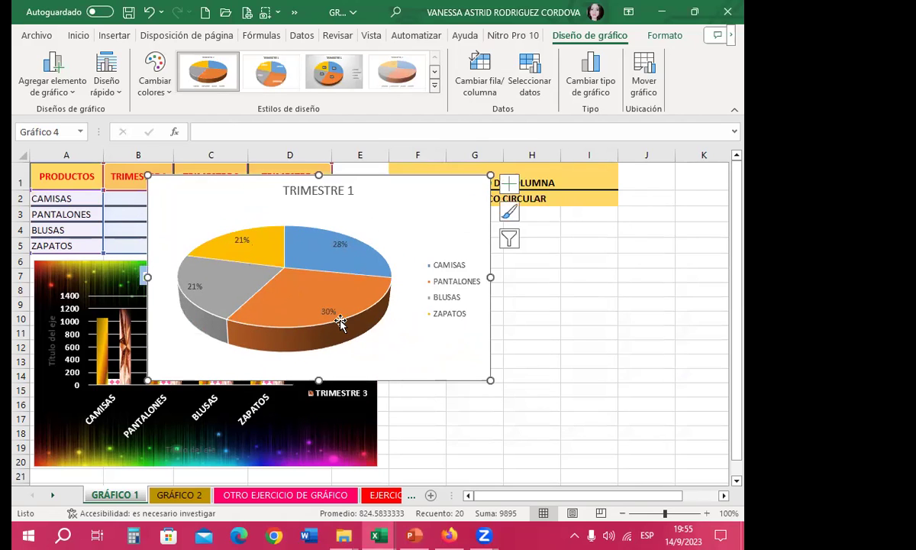
left_click_drag(490, 381, 581, 450)
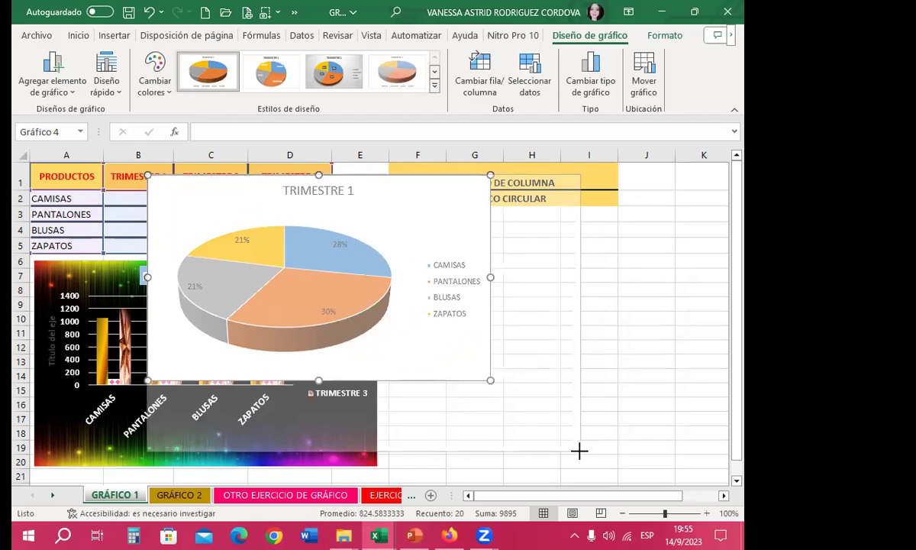
left_click(106, 90)
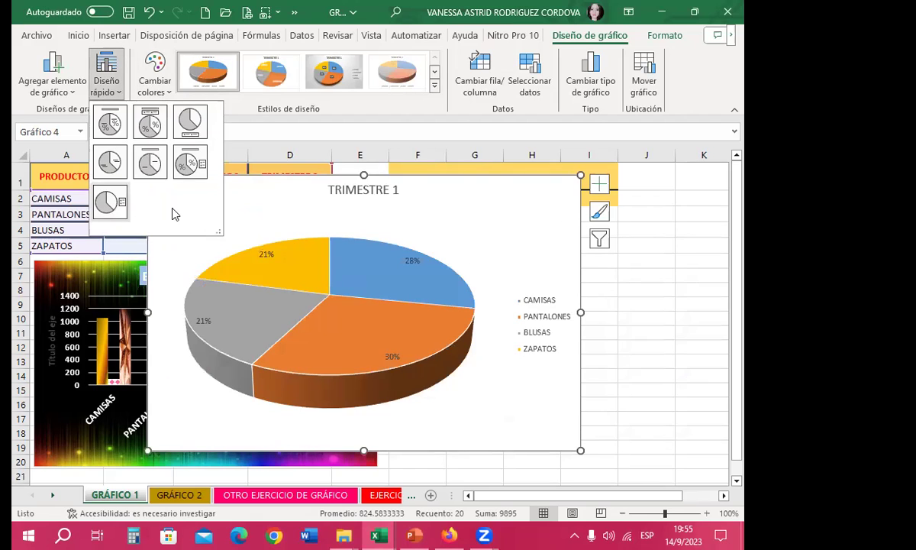
left_click(190, 164)
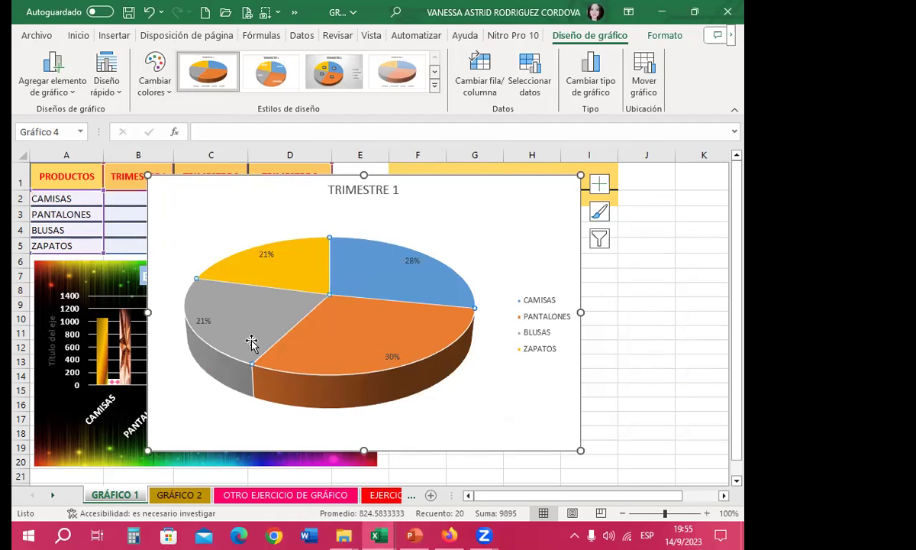
- Make the pie's percentage labels black, bold and larger
left_click(78, 35)
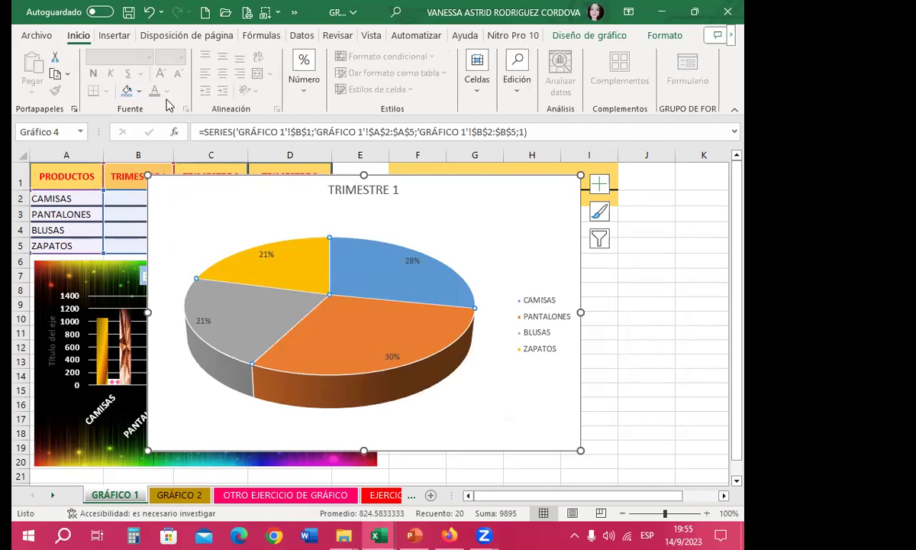
left_click(266, 254)
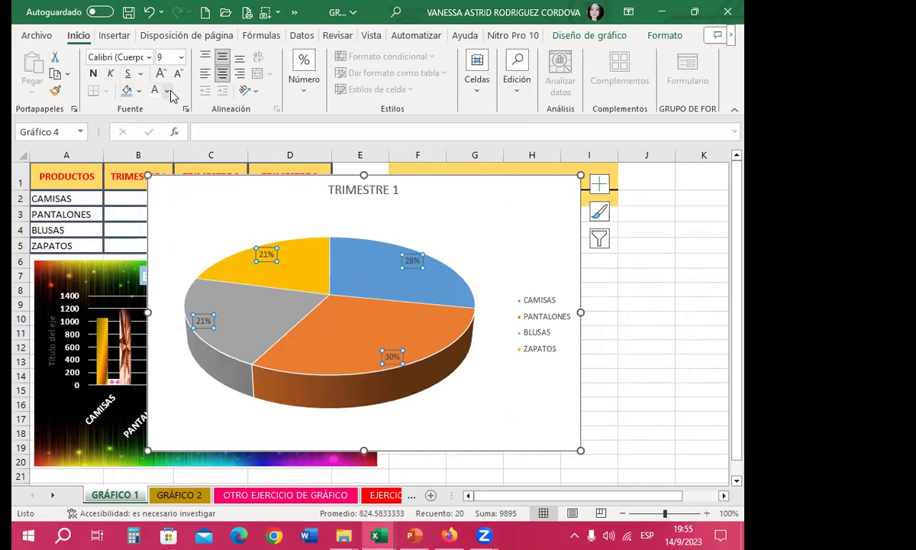
left_click(167, 91)
left_click(162, 113)
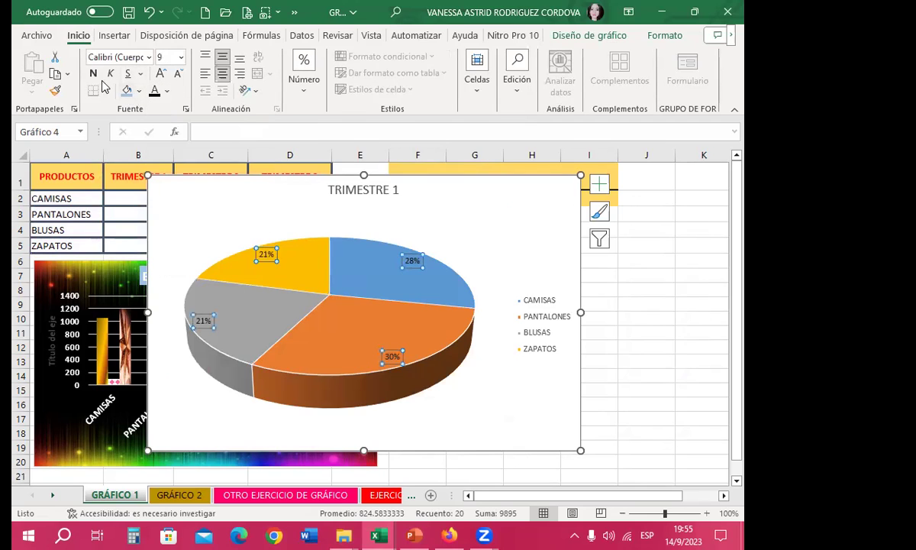
left_click(93, 73)
left_click(161, 73)
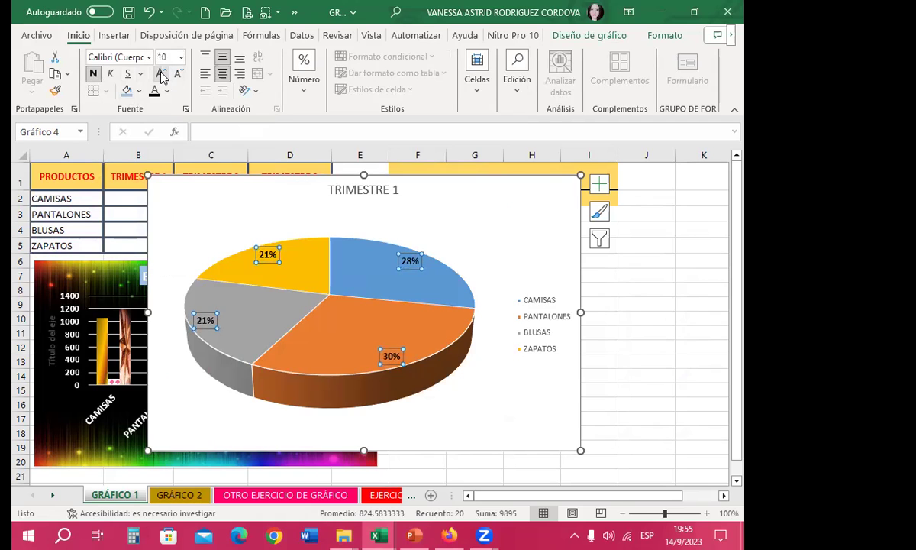
- Make the legend black, bold and larger, and the TRIMESTRE 1 title bold at 18 pt
left_click(518, 302)
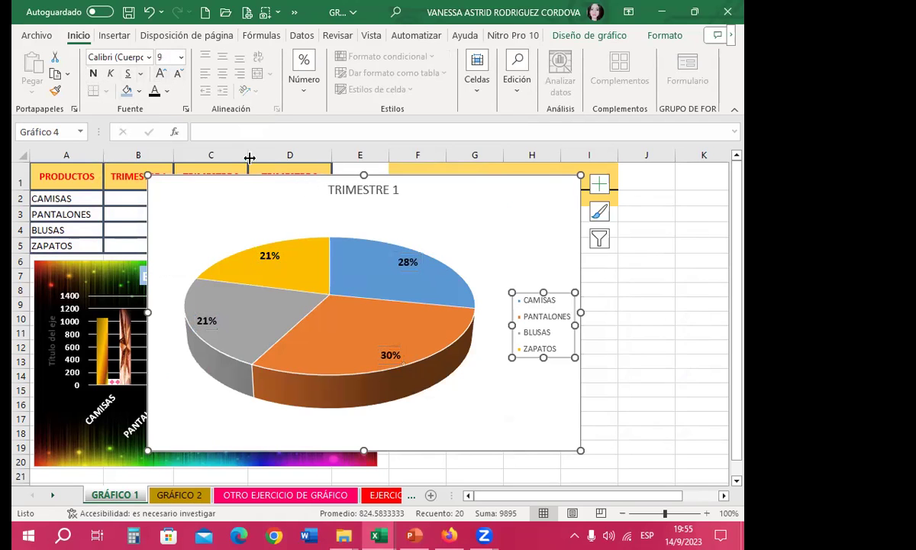
left_click(154, 90)
left_click(93, 73)
left_click(161, 74)
left_click(161, 73)
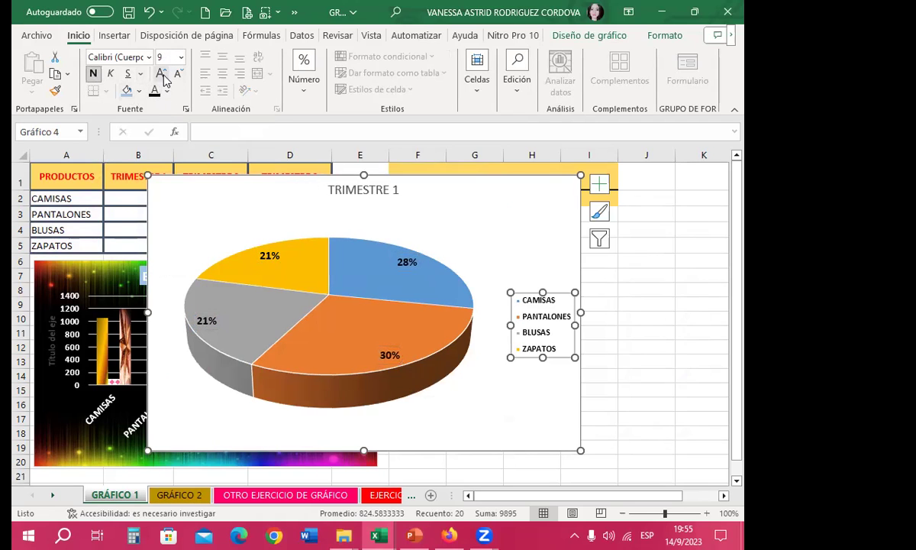
left_click(336, 187)
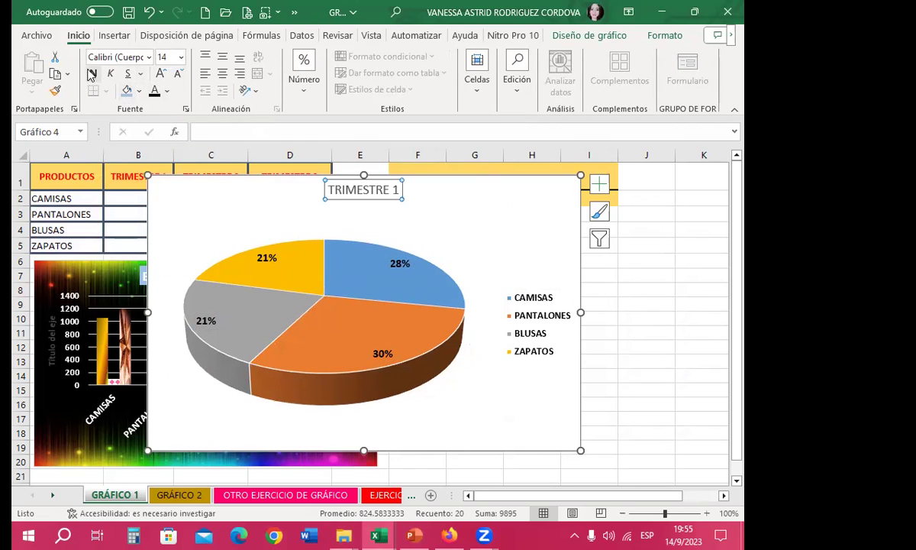
left_click(93, 73)
left_click(161, 73)
left_click(161, 73)
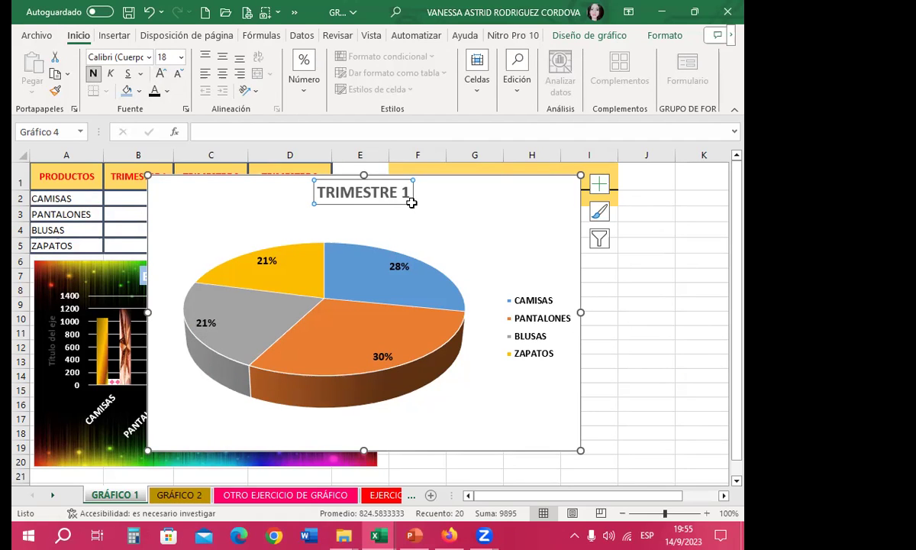
- Give the pie slices a new orange, yellow, green and brown colour scheme
left_click(208, 327)
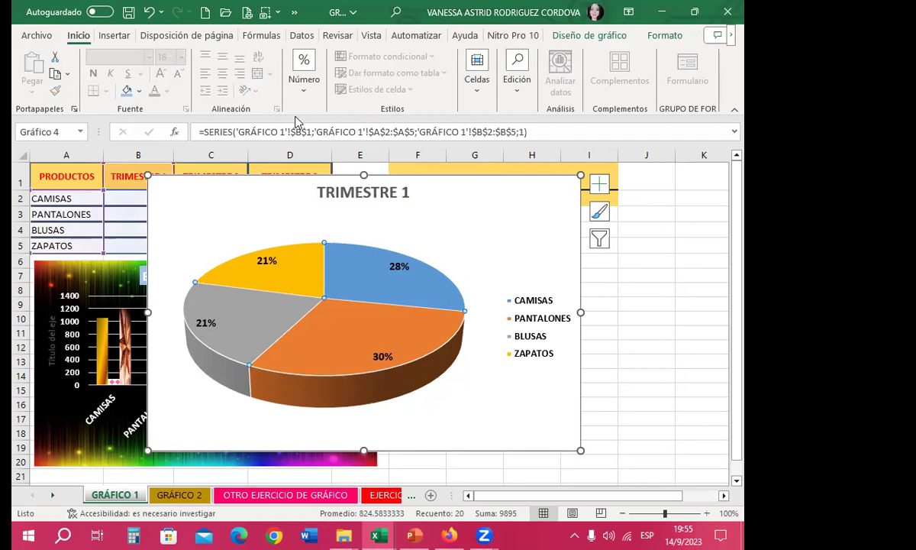
left_click(590, 35)
left_click(171, 90)
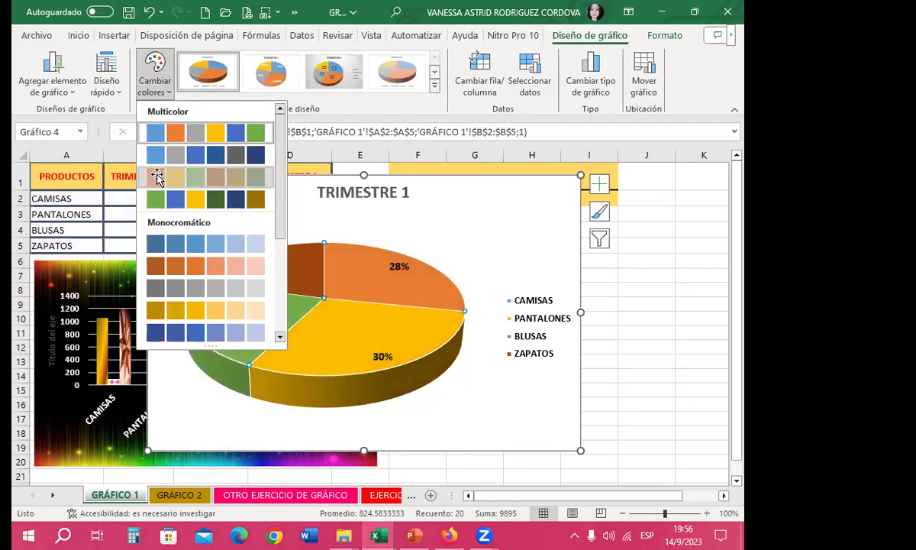
key("Escape")
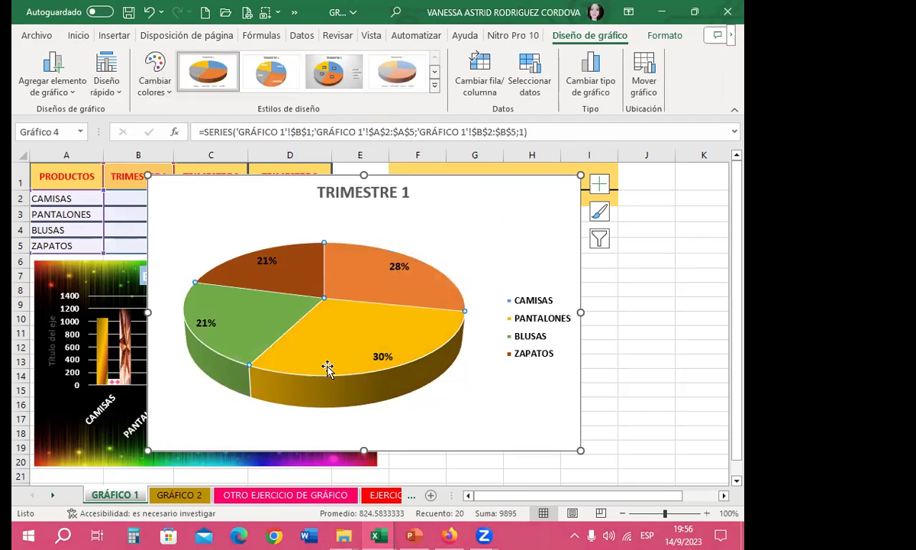
mouse_move(308, 380)
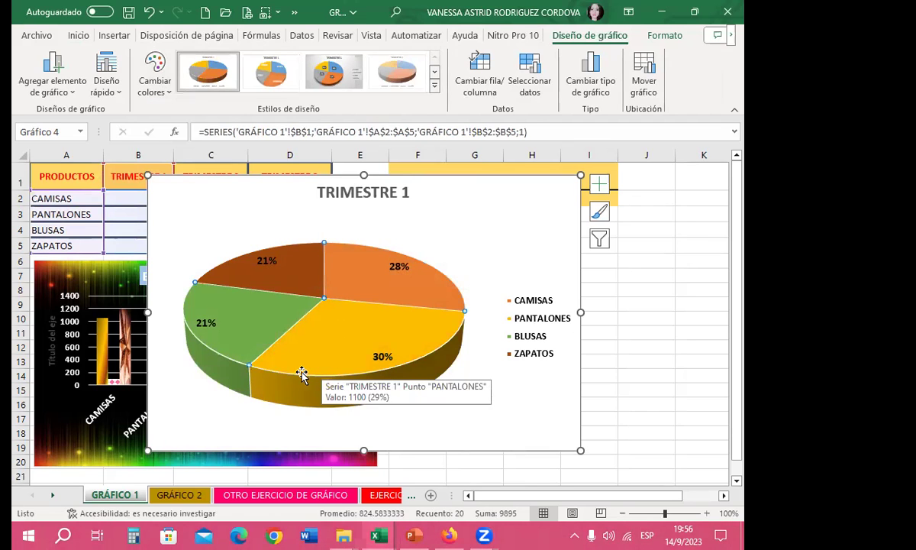
- Pull the PANTALONES, BLUSAS, yellow 30% and orange 28% slices out of the pie
left_click_drag(300, 370, 305, 393)
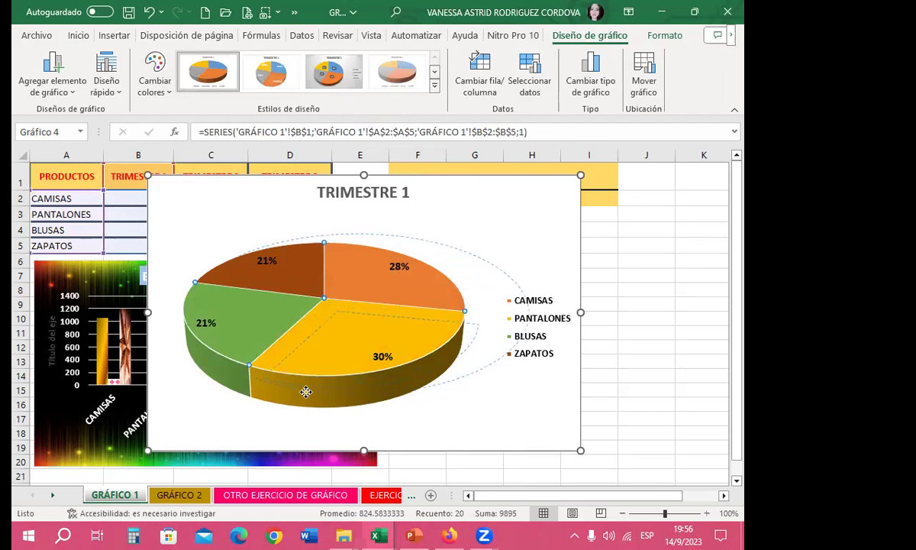
left_click_drag(237, 350, 215, 360)
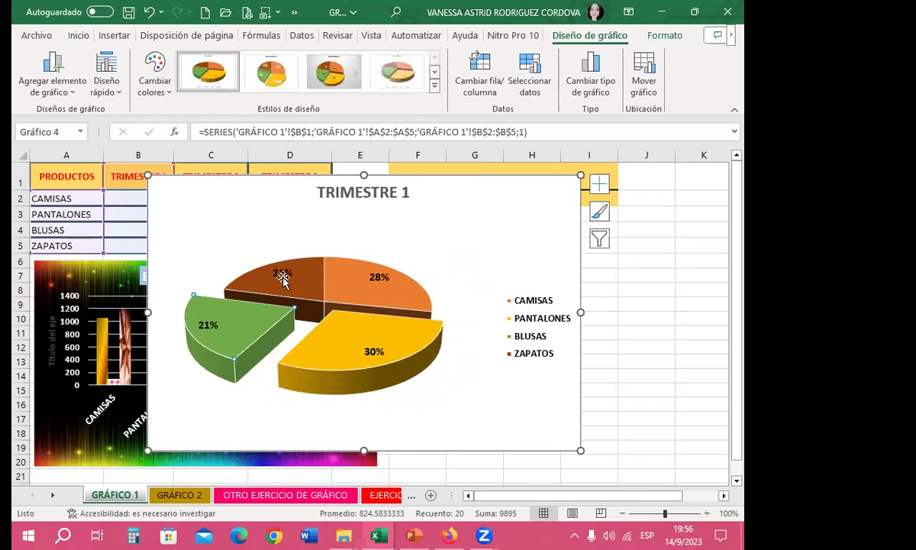
left_click_drag(282, 273, 274, 236)
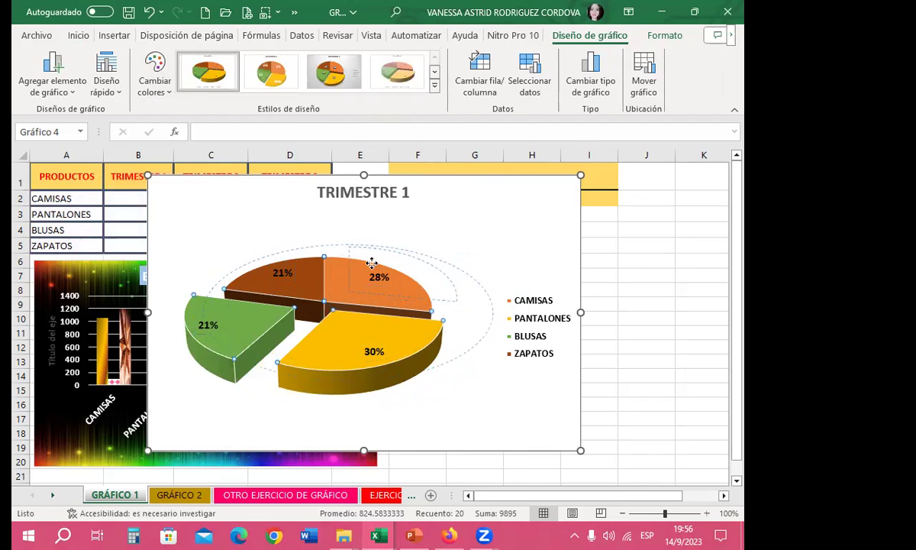
left_click_drag(326, 281, 342, 276)
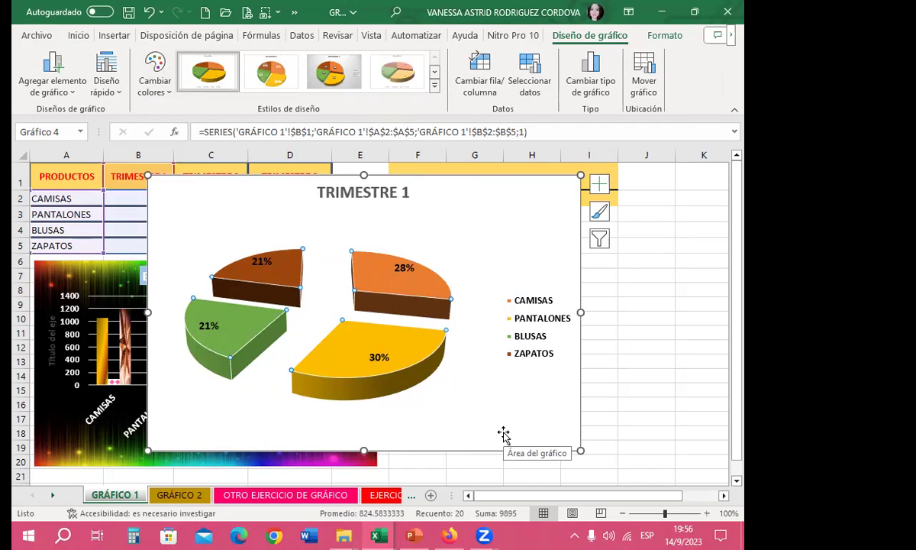
key("ctrl+z")
key("ctrl+z")
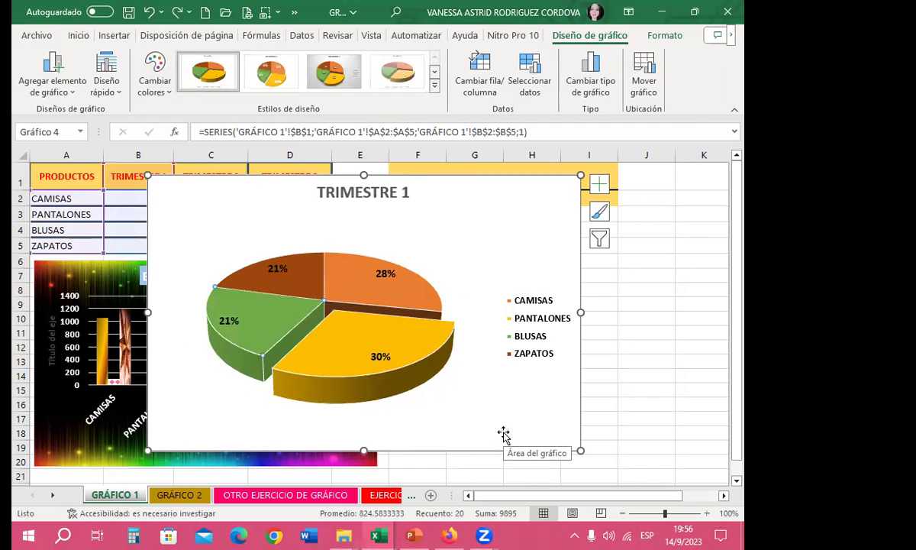
left_click_drag(328, 357, 322, 387)
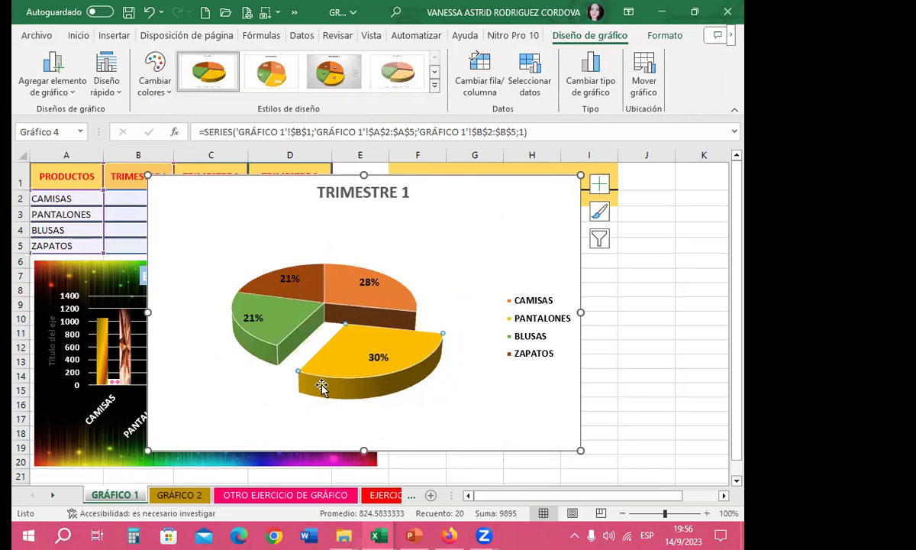
mouse_move(352, 301)
left_mouse_down()
mouse_move(371, 273)
mouse_move(417, 251)
left_mouse_up()
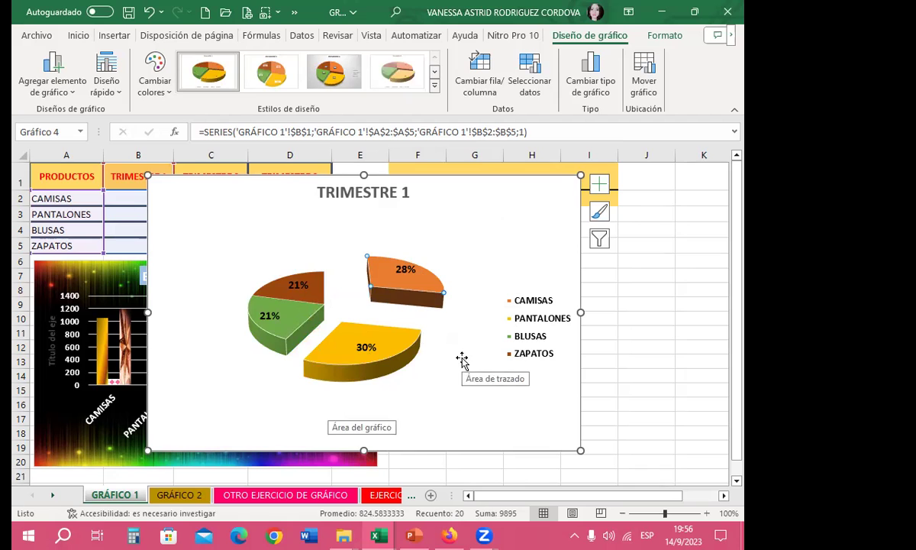
- Push the separated slices back into a whole pie and select it
left_click(481, 247)
left_click_drag(262, 311, 290, 309)
left_click_drag(336, 366, 320, 309)
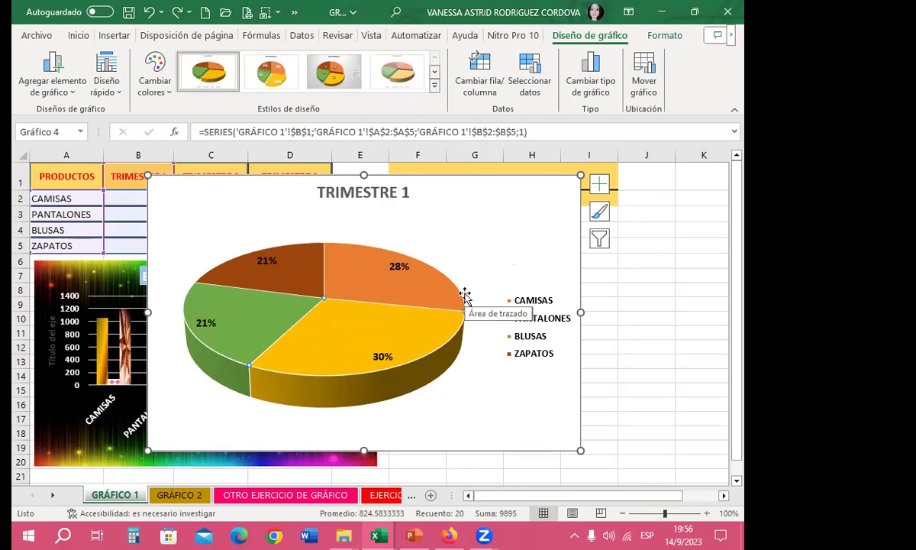
left_click(389, 449)
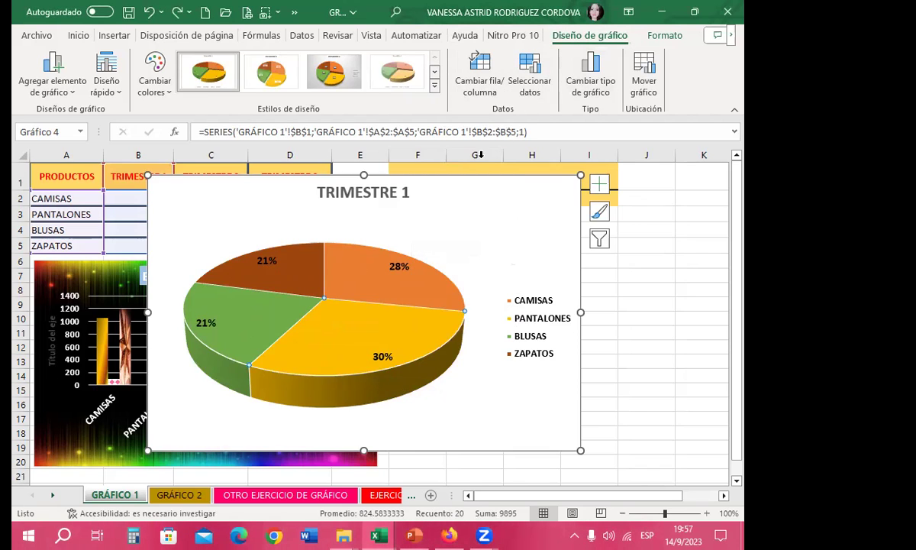
- Switch the CAMISAS slice to Relleno con imagen o textura and bring up Insertar imágenes
double_click(374, 279)
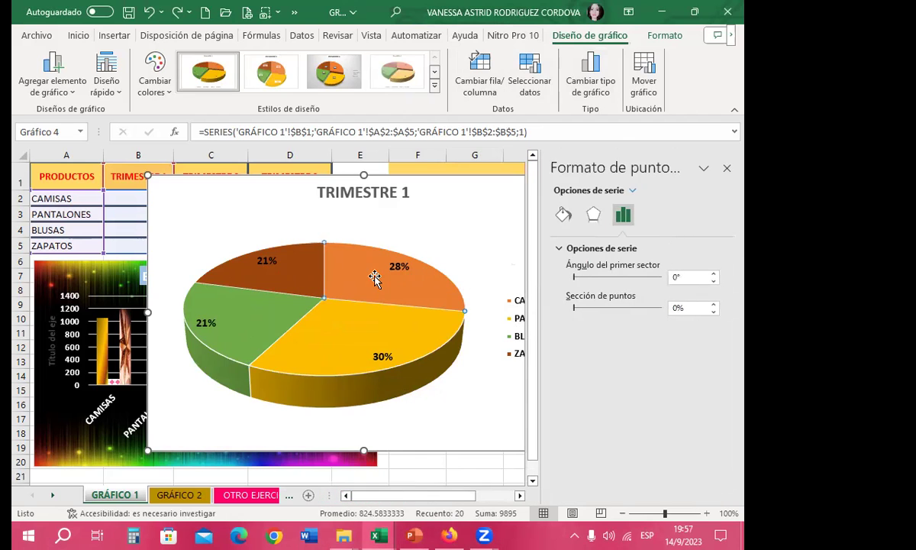
left_click(565, 214)
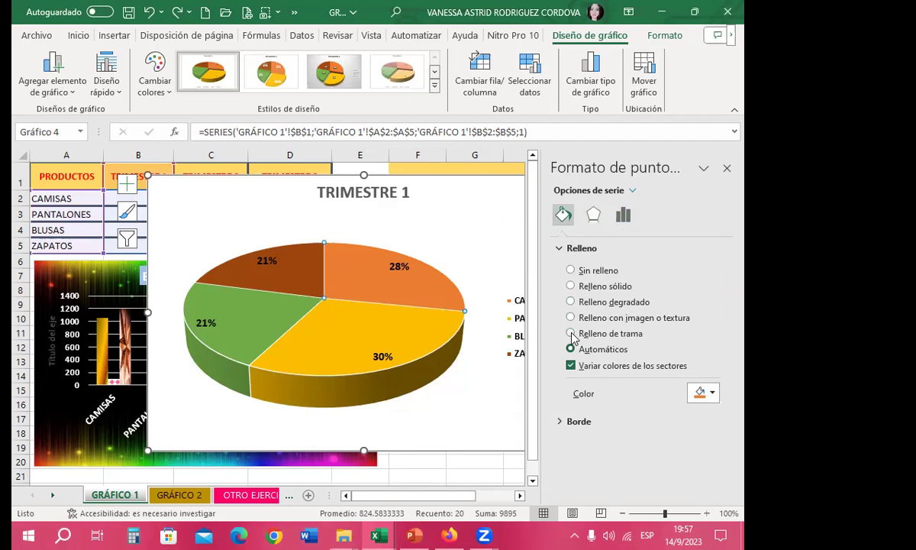
left_click(571, 317)
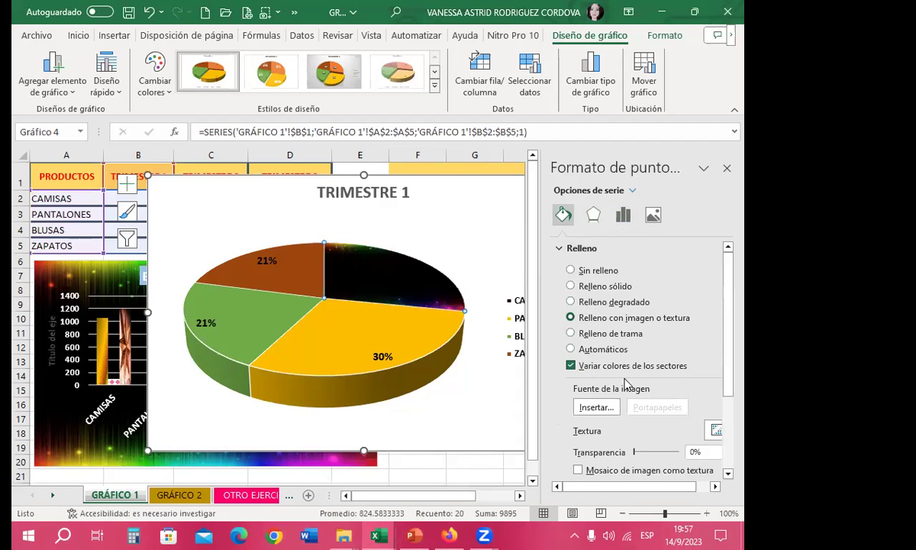
left_click(582, 407)
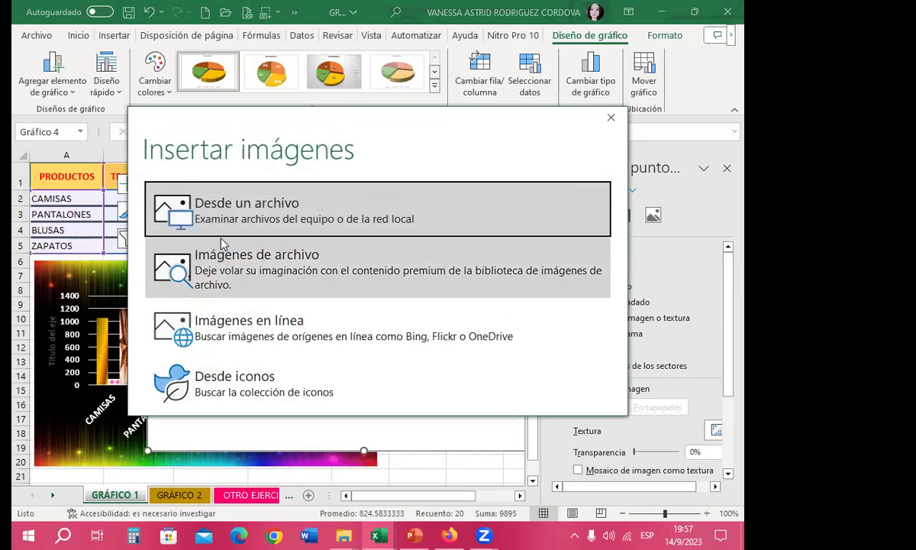
- Browse from file to C: > Archivos de programa > Microsoft Office > root > CLIPART > PUB60COR
left_click(246, 209)
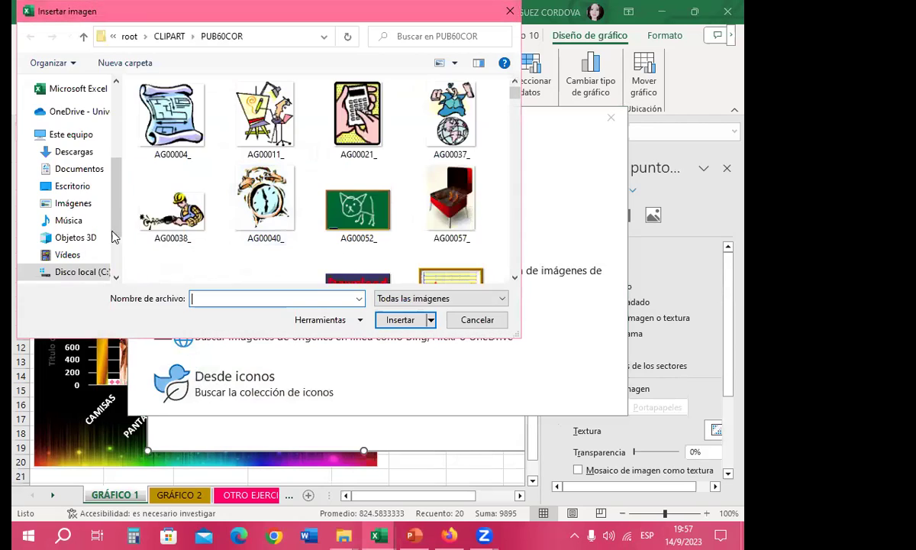
left_click(76, 272)
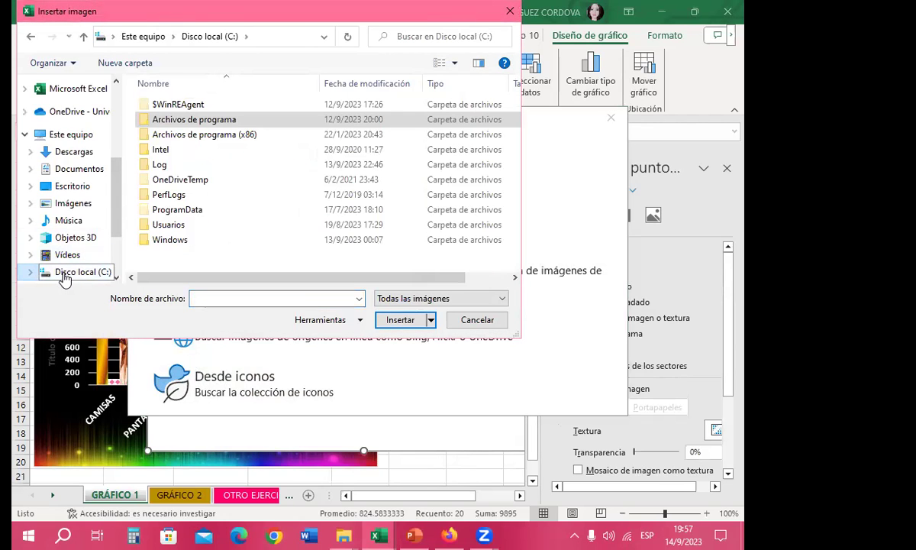
double_click(190, 122)
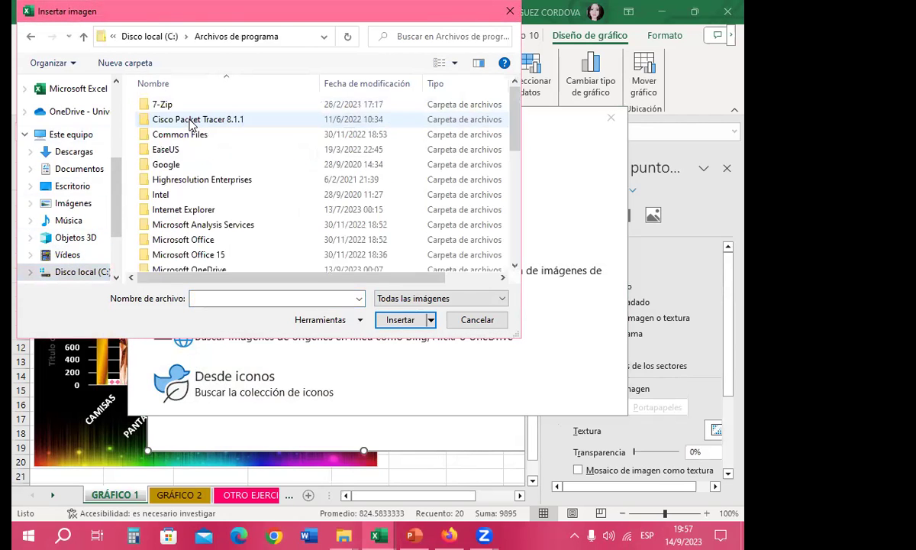
double_click(177, 241)
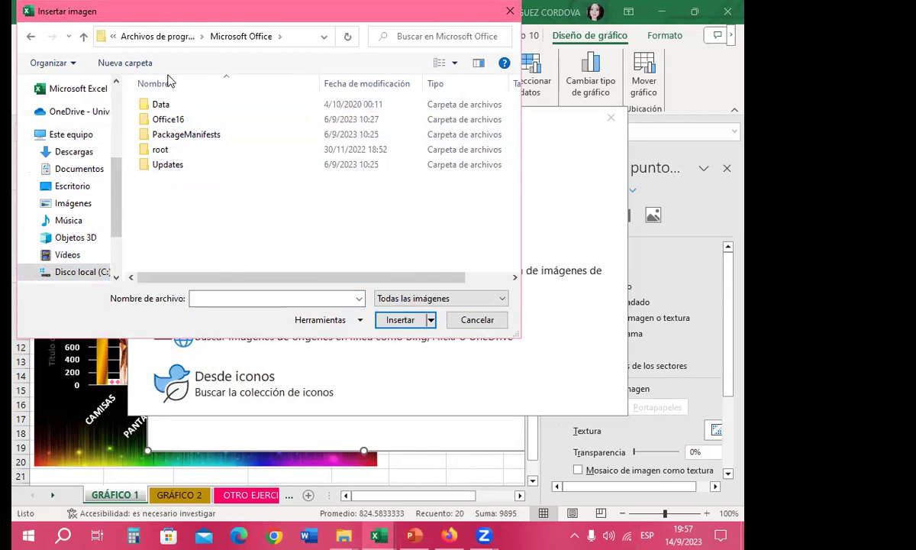
double_click(162, 152)
double_click(163, 119)
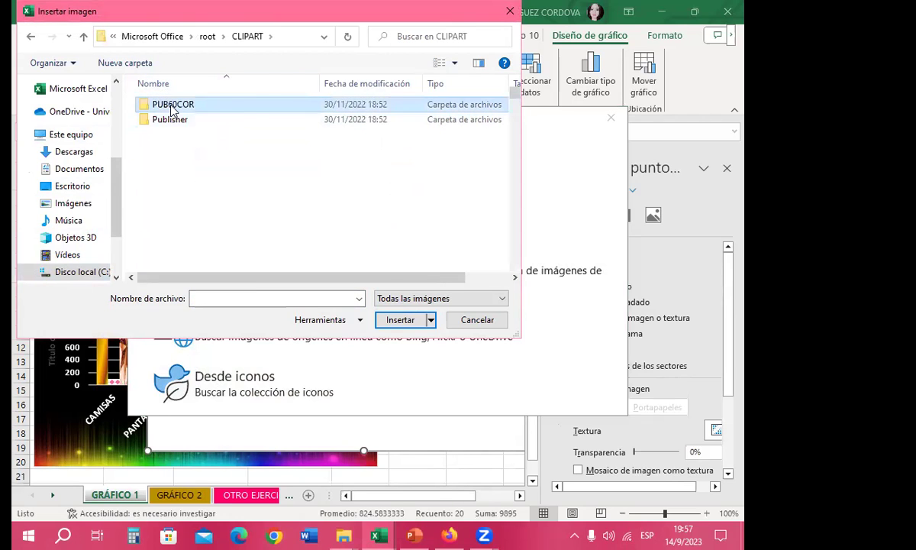
double_click(173, 107)
- Look through the PUB60COR clip-art thumbnails, then cancel both dialogs without inserting a picture
mouse_move(511, 93)
left_mouse_down()
mouse_move(514, 273)
mouse_move(518, 148)
mouse_move(510, 236)
mouse_move(271, 203)
left_mouse_up()
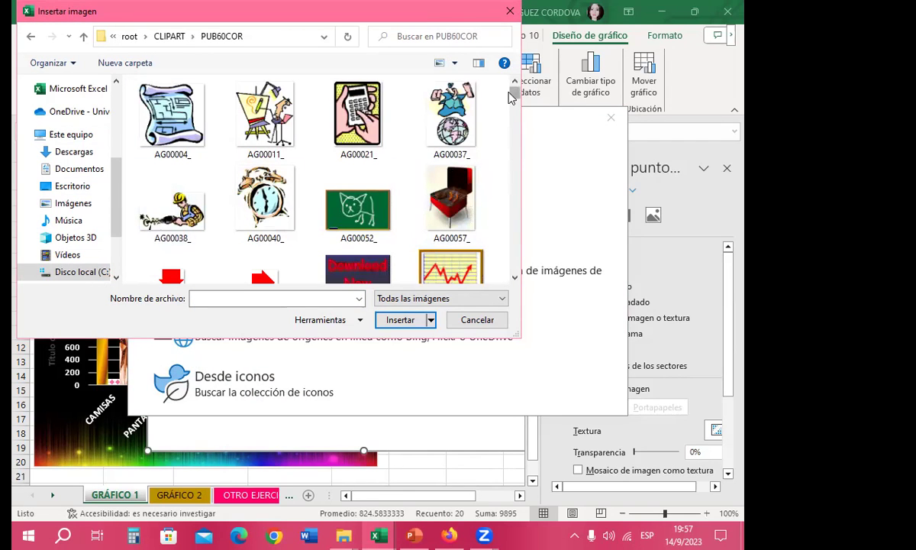
left_click_drag(515, 92, 516, 198)
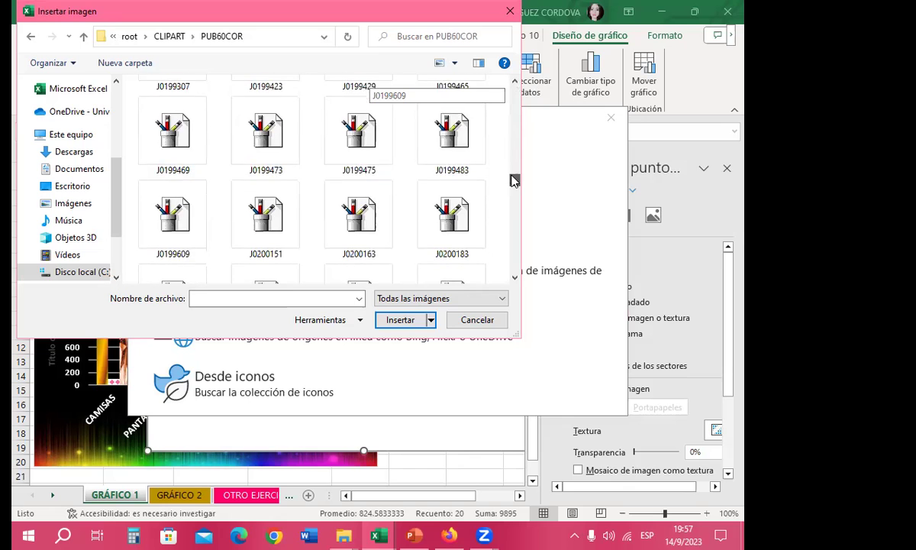
scroll(423, 239, "up", 3)
scroll(374, 225, "down", 1)
scroll(364, 242, "down", 2)
scroll(386, 241, "down", 3)
scroll(229, 198, "up", 2)
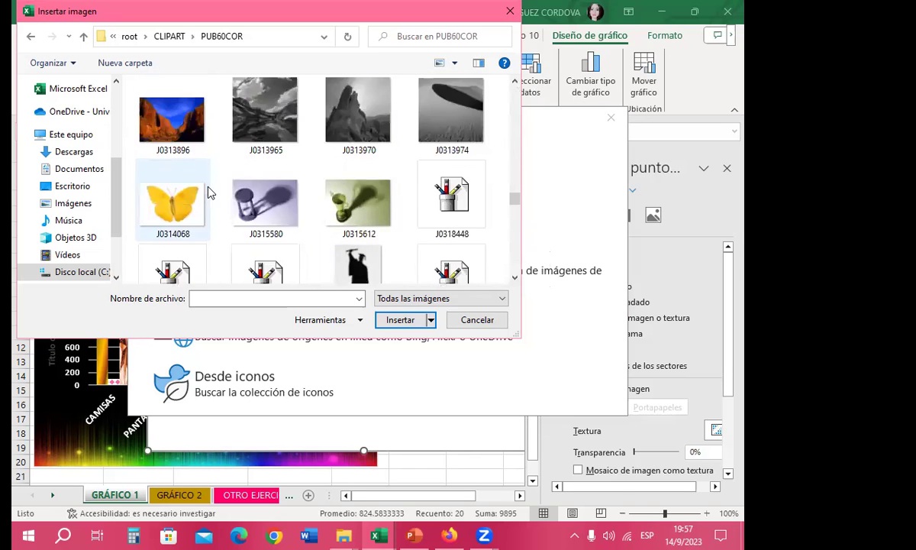
scroll(168, 202, "up", 3)
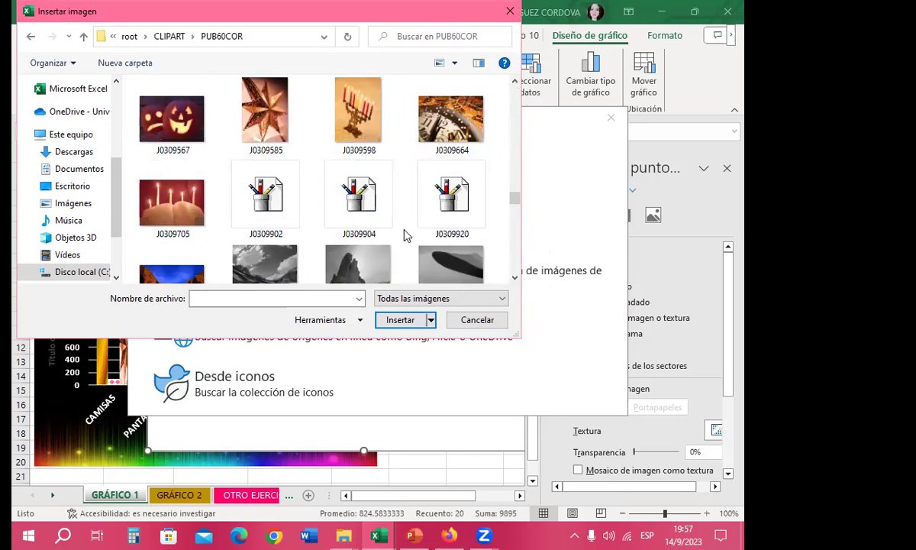
scroll(320, 206, "down", 3)
scroll(266, 190, "down", 2)
scroll(177, 205, "down", 2)
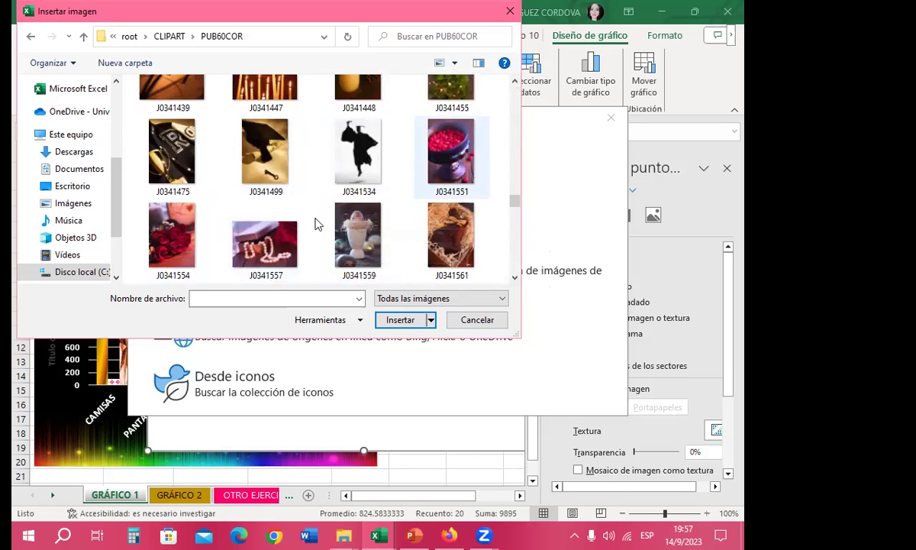
scroll(323, 229, "down", 1)
scroll(348, 226, "down", 1)
scroll(280, 205, "down", 1)
scroll(241, 200, "down", 1)
scroll(356, 213, "down", 1)
scroll(275, 213, "down", 1)
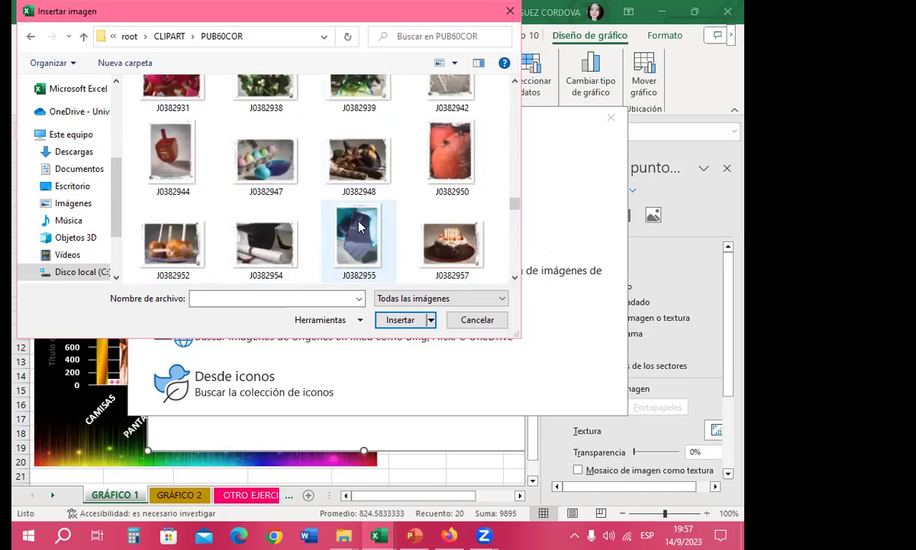
scroll(252, 206, "down", 1)
scroll(241, 202, "down", 1)
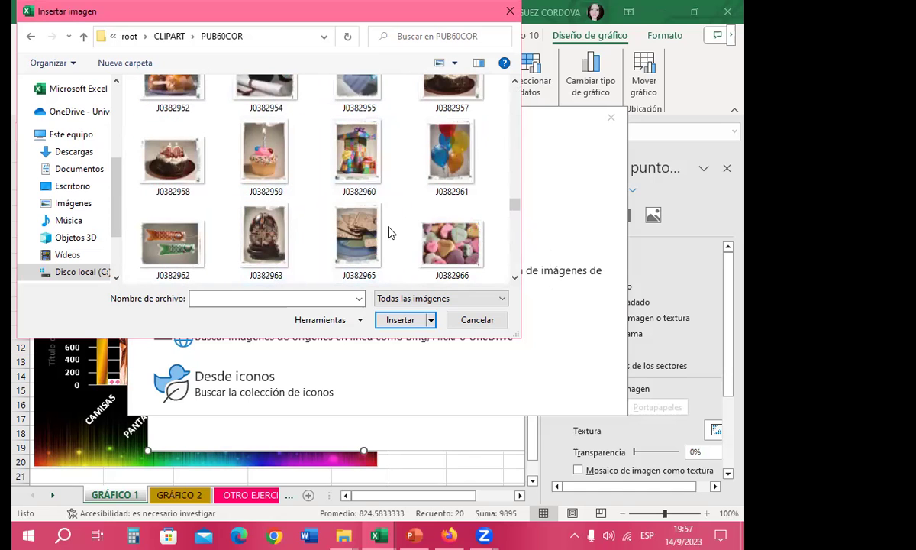
scroll(305, 224, "down", 2)
scroll(277, 221, "down", 1)
scroll(276, 217, "down", 2)
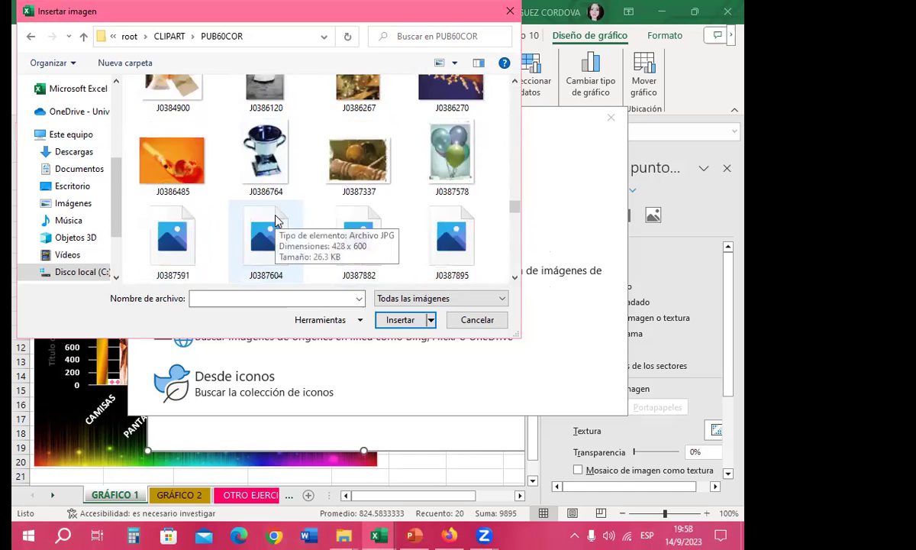
scroll(277, 210, "down", 1)
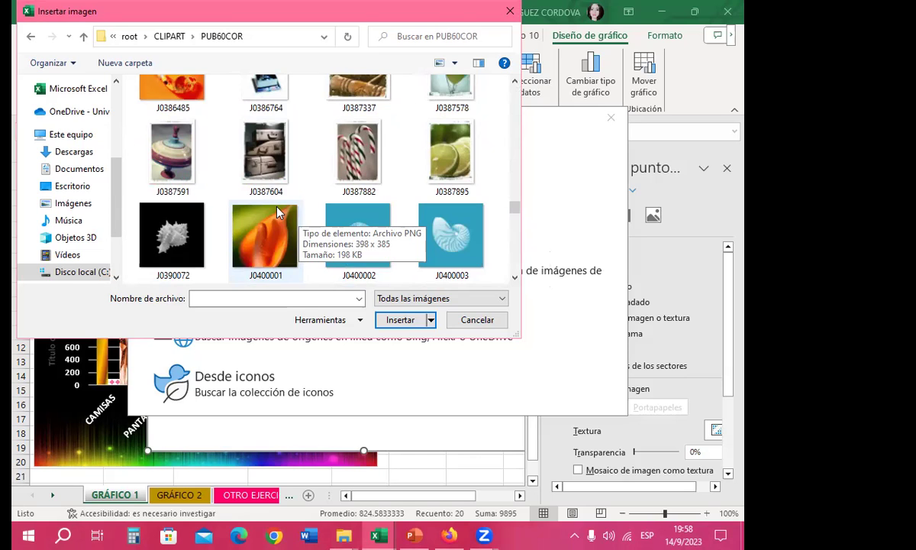
scroll(279, 206, "down", 2)
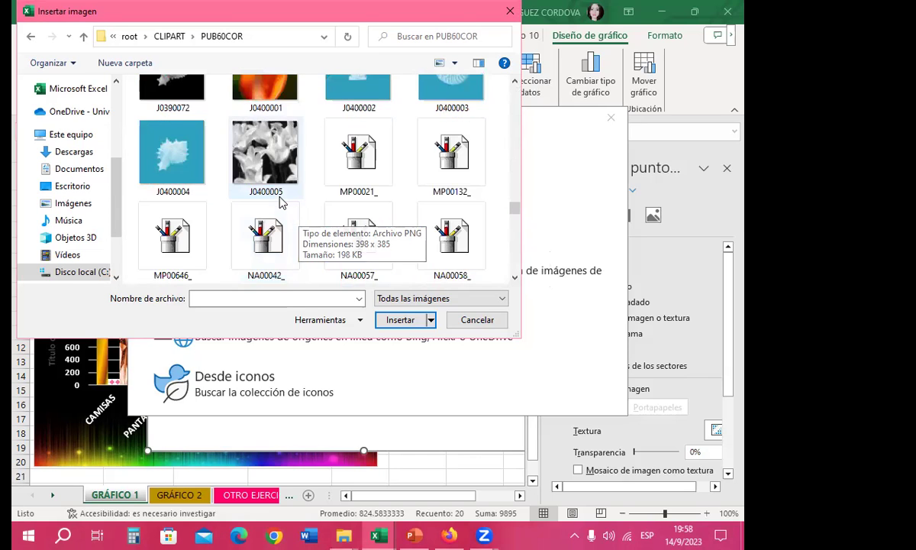
scroll(281, 199, "down", 1)
scroll(291, 217, "down", 2)
scroll(299, 233, "down", 3)
scroll(306, 229, "down", 3)
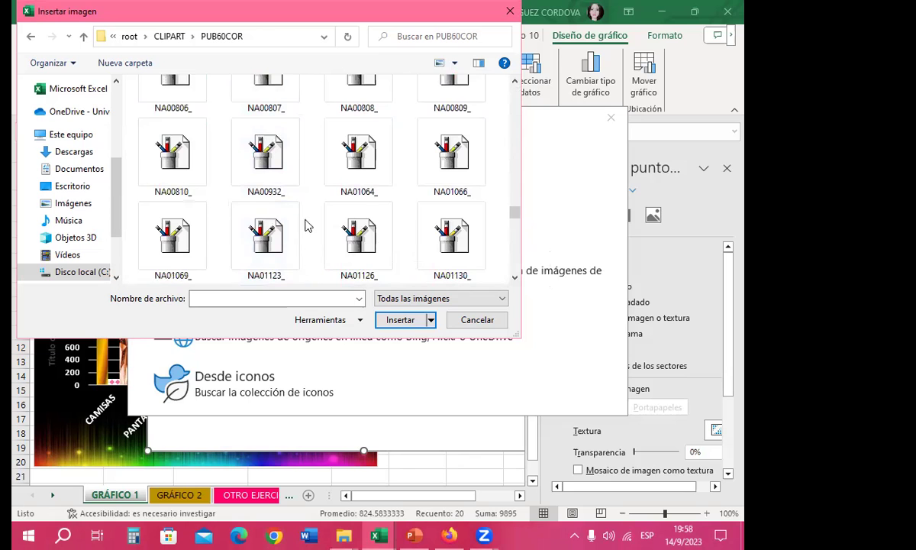
scroll(307, 145, "up", 3)
scroll(320, 114, "up", 2)
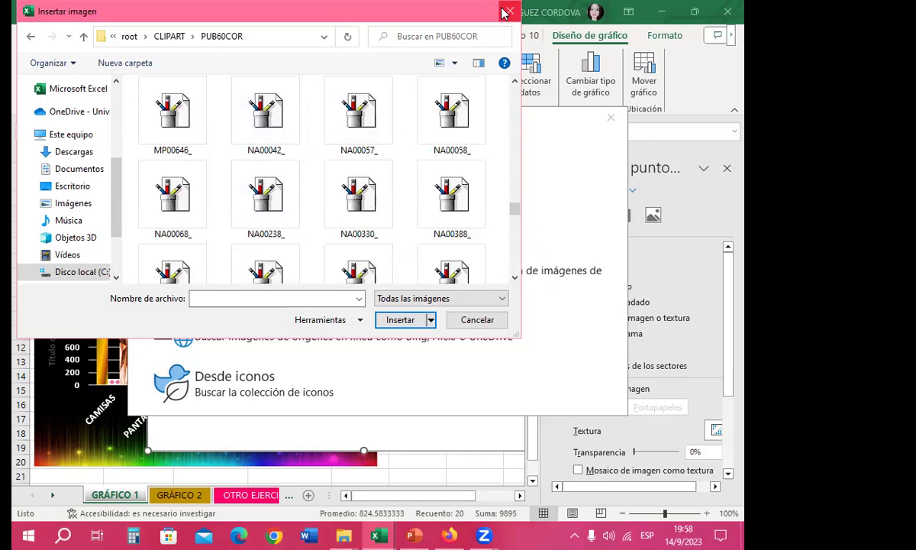
left_click(510, 10)
left_click(610, 118)
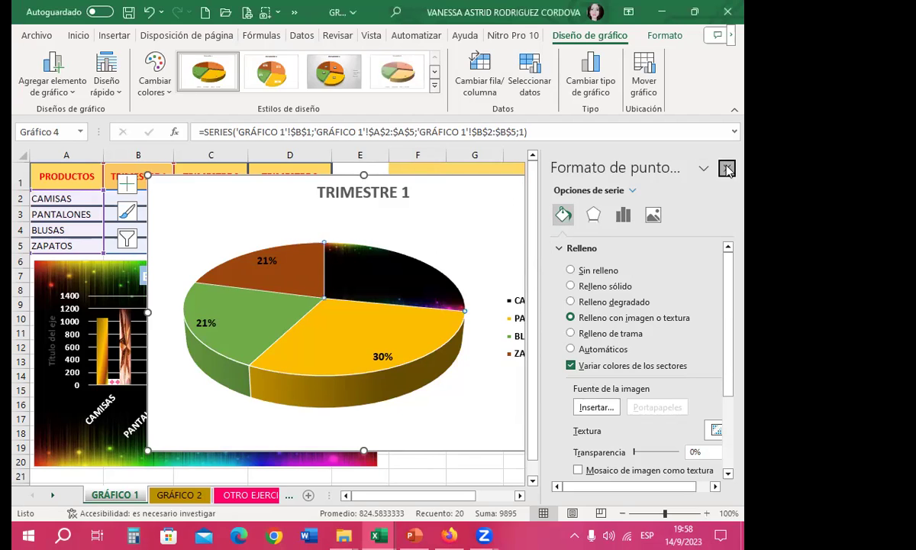
- Close the Formato de punto de datos pane and drag the pie chart to the right of the table
left_click(726, 167)
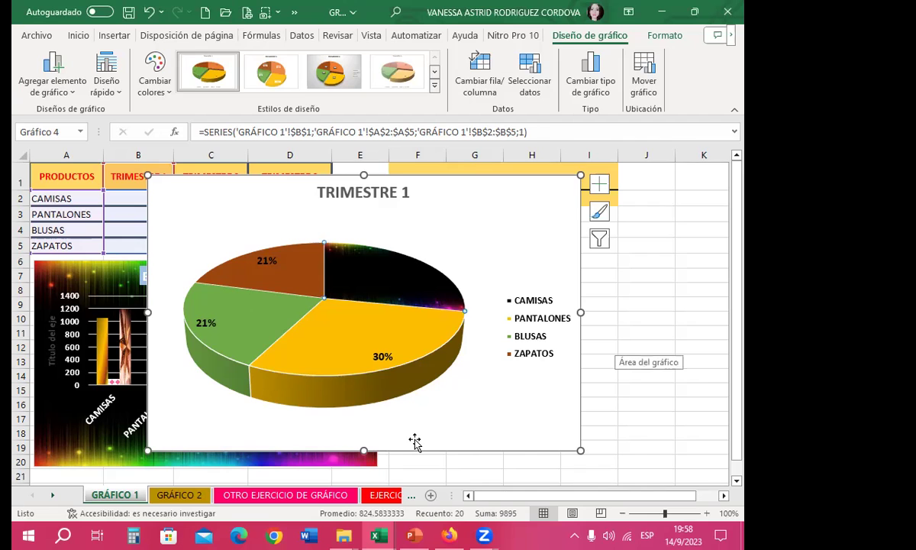
left_click_drag(497, 208, 627, 214)
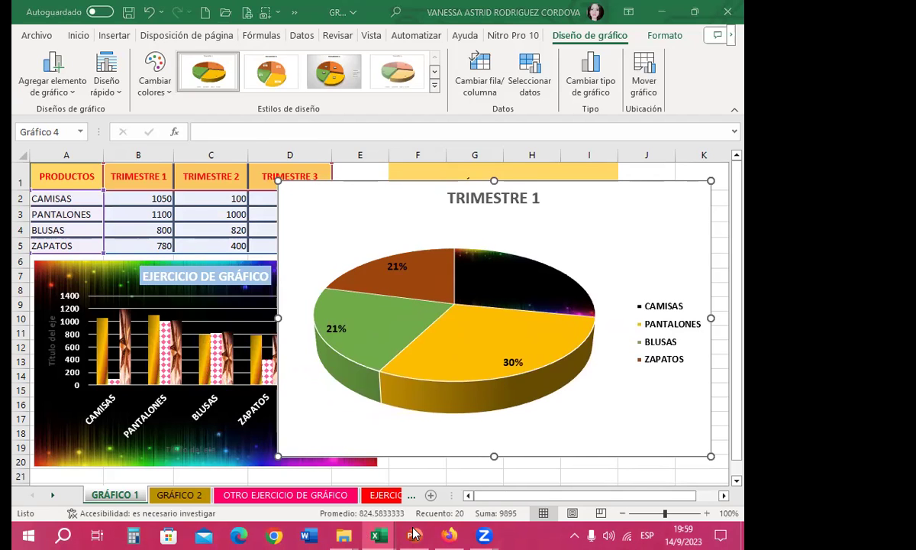
- Switch to the Firefox course page with the class #19 discussion forum
left_click(413, 534)
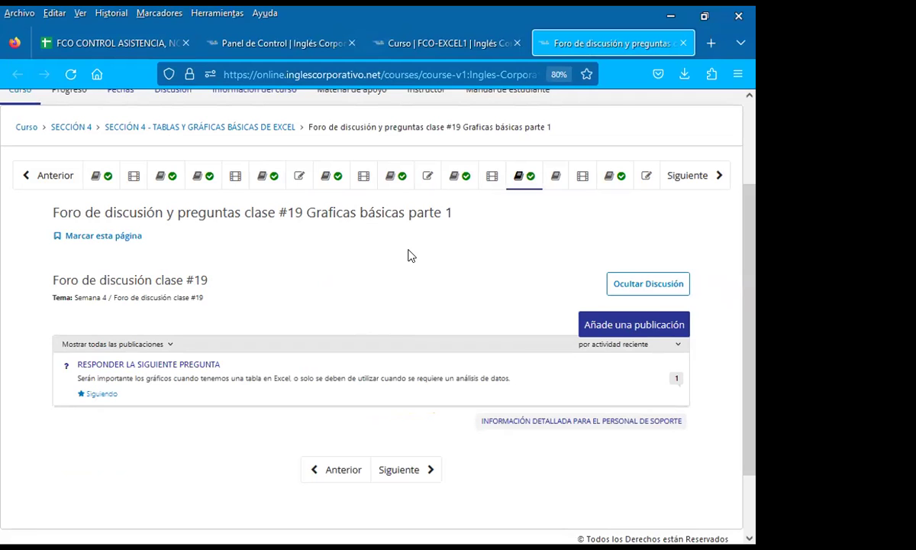
left_click(379, 473)
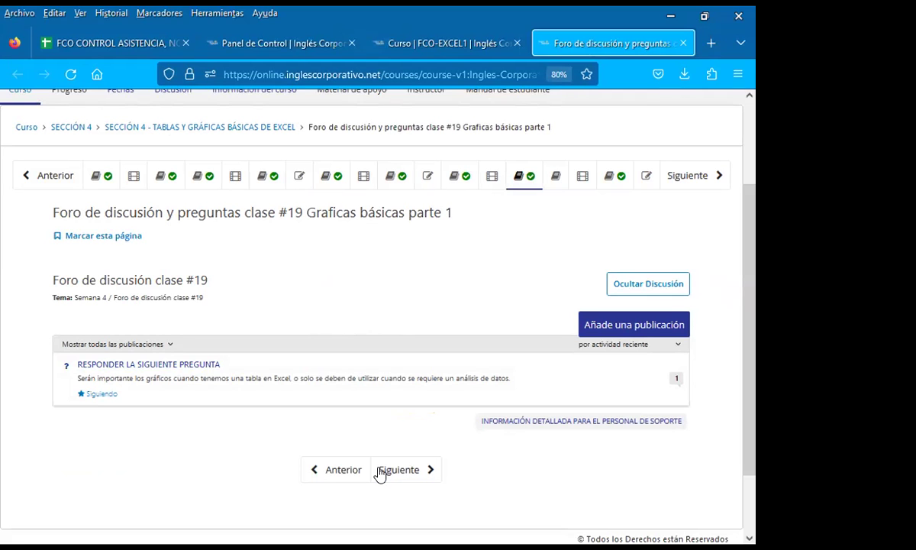